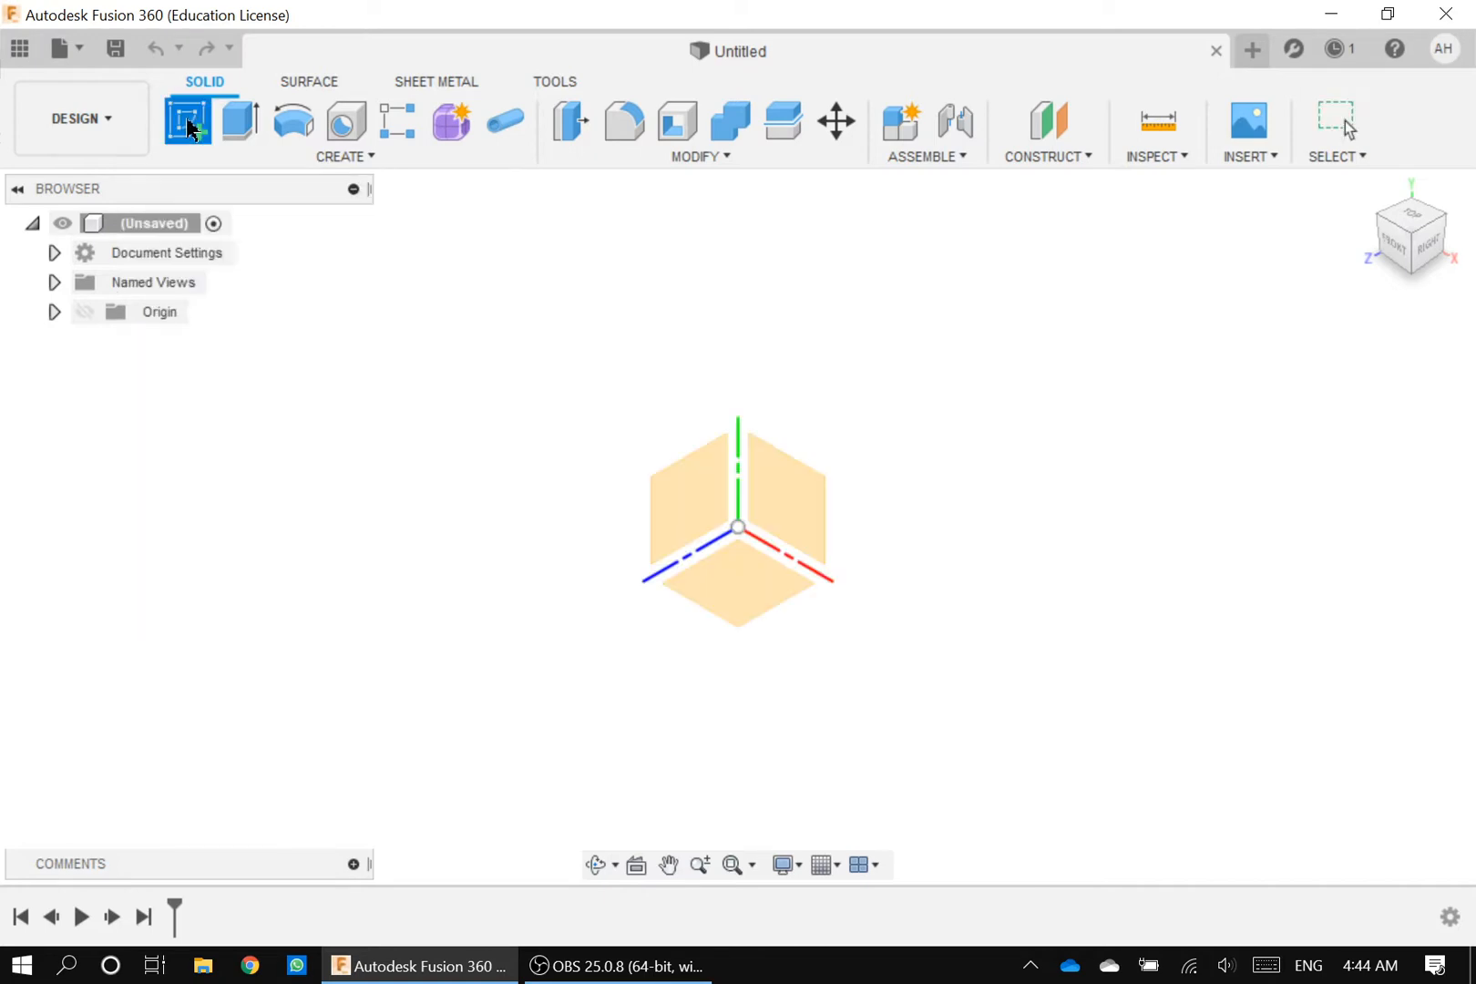
# Step: Start a sketch on the YZ plane and begin a line at the origin with a length of 50 mm
pyautogui.click(191, 132)
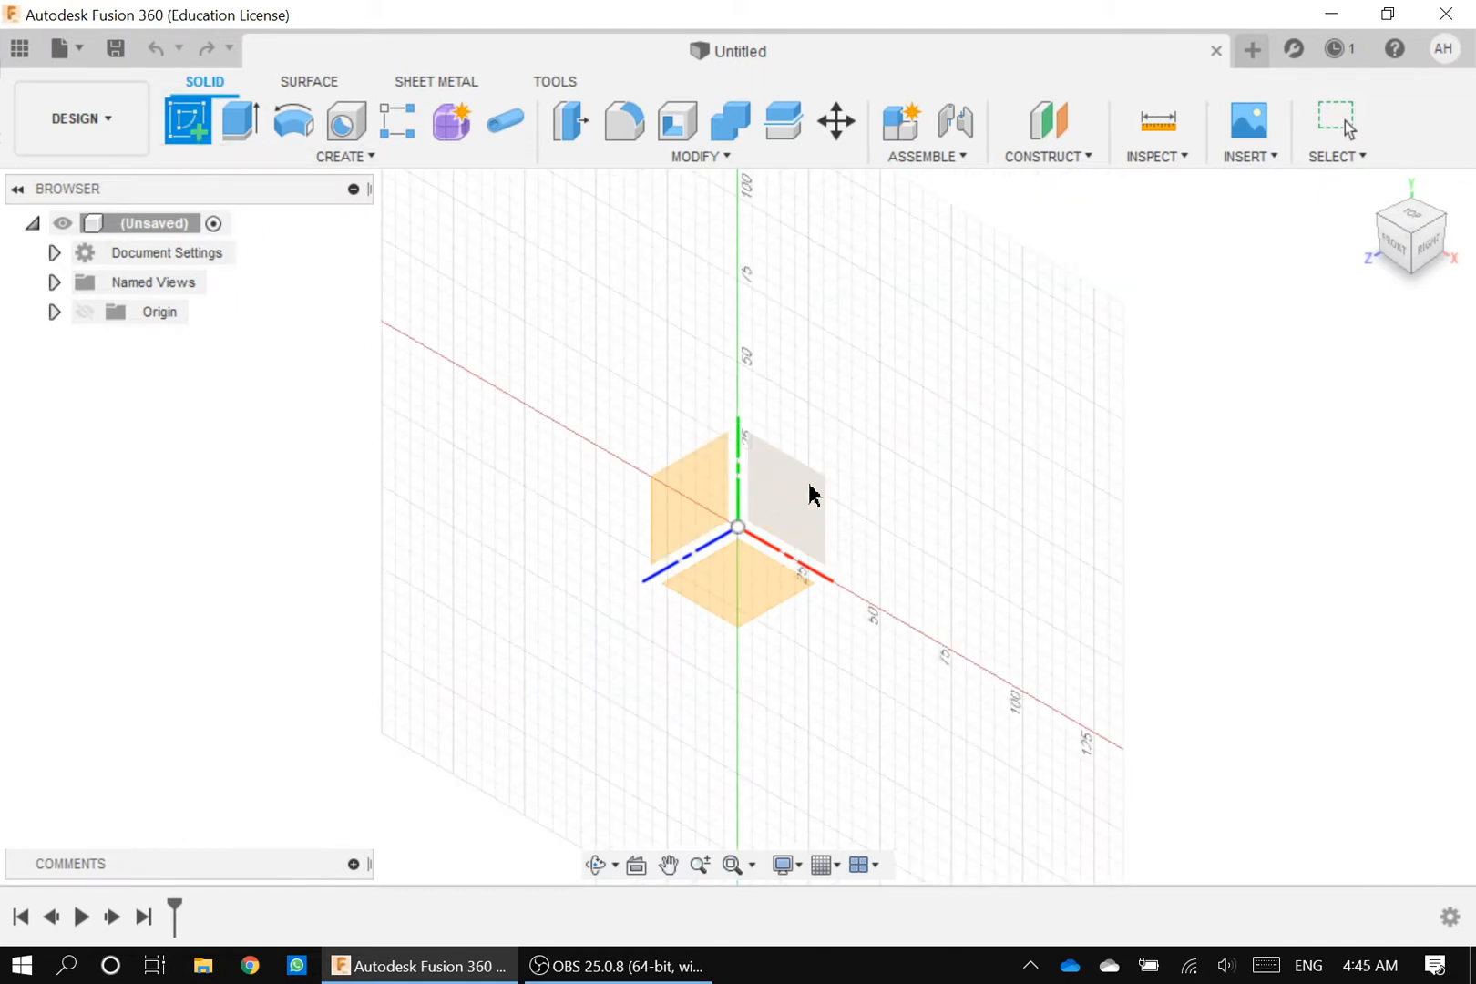
pyautogui.click(694, 504)
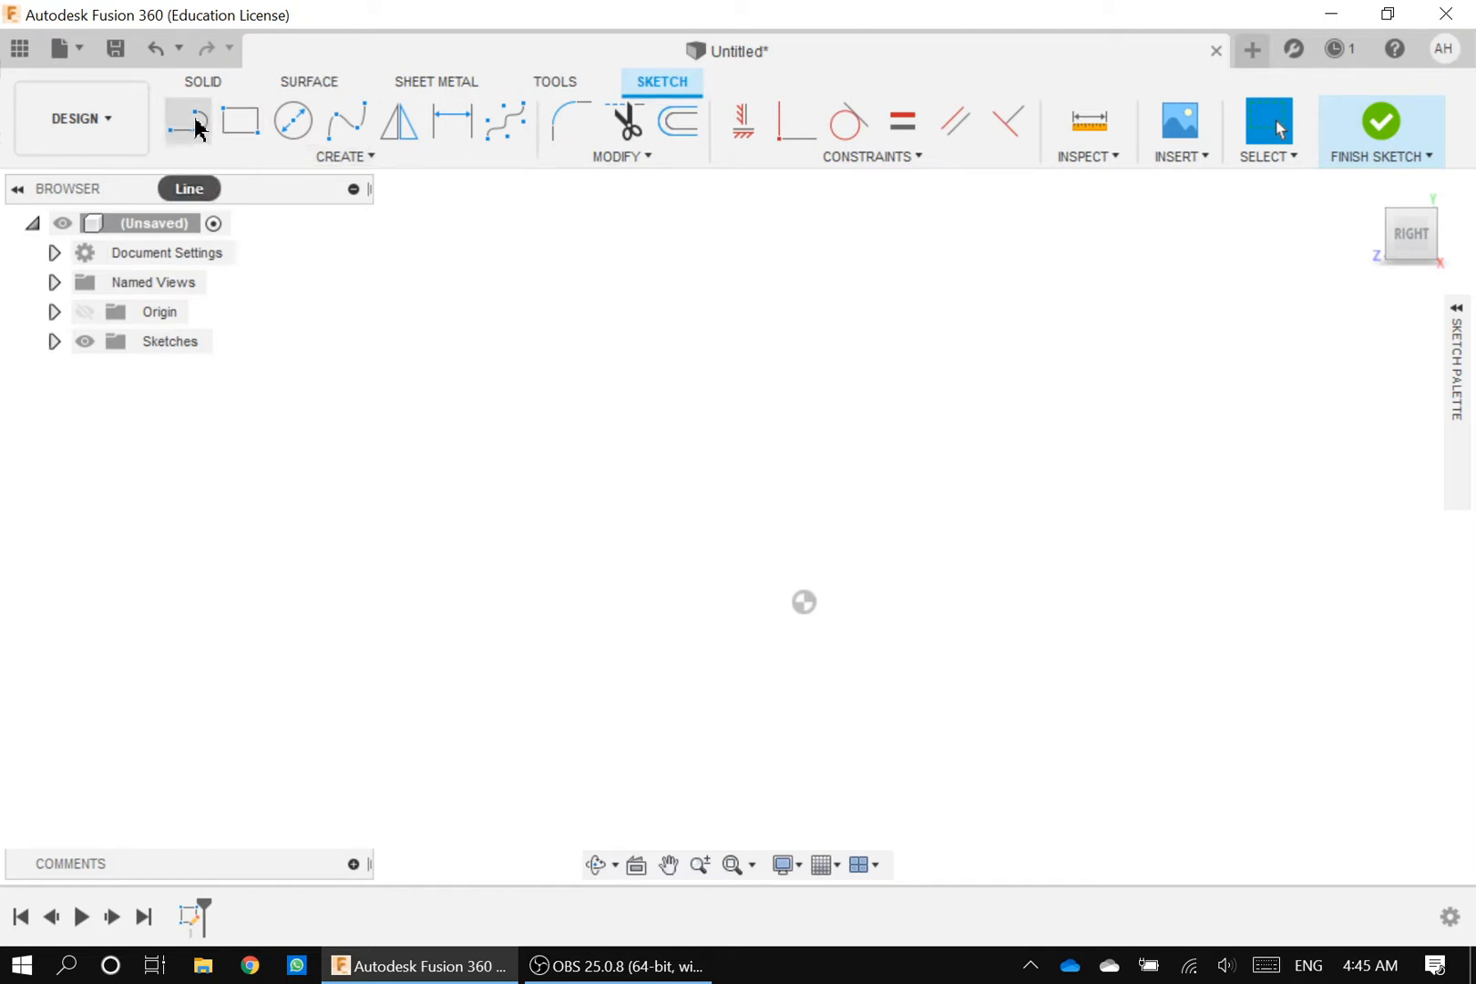
pyautogui.click(198, 129)
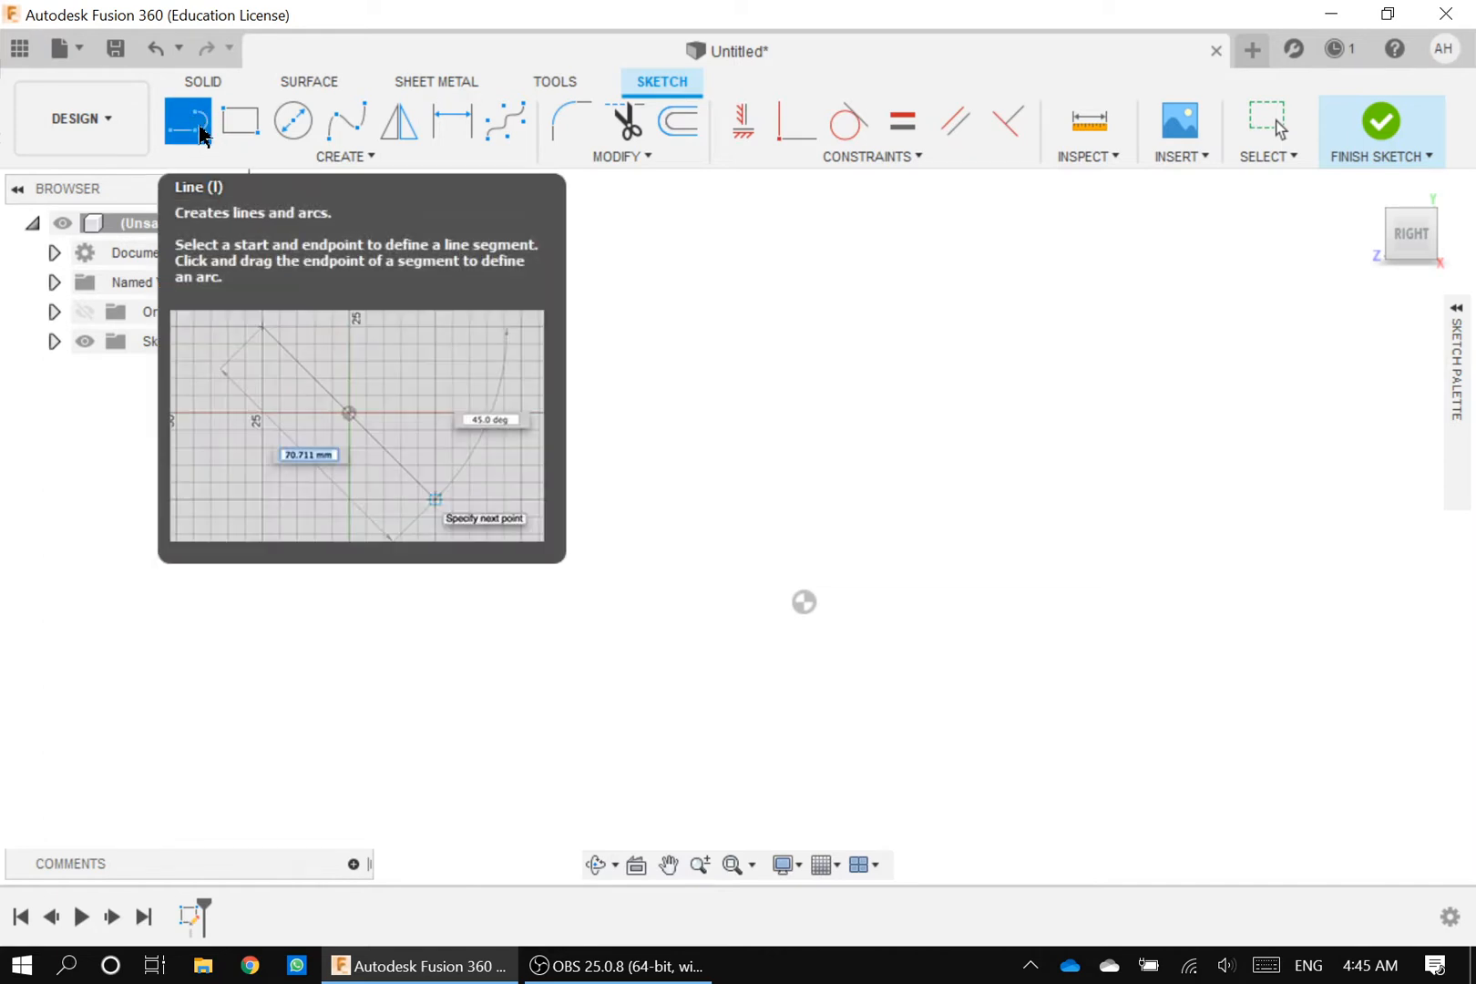
pyautogui.click(347, 159)
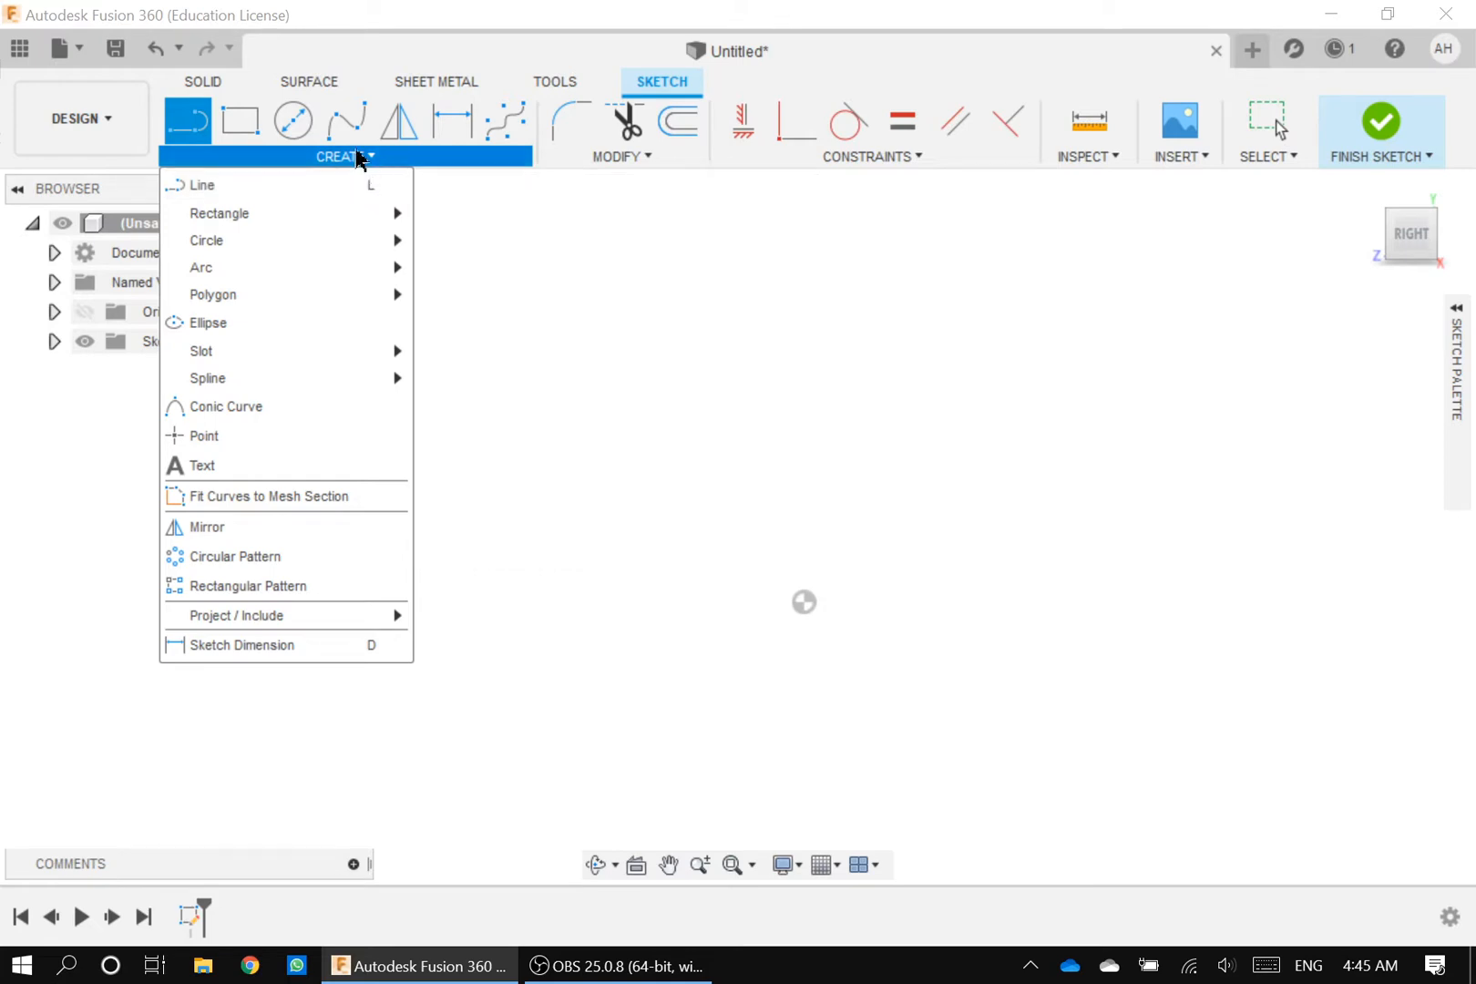
pyautogui.click(190, 117)
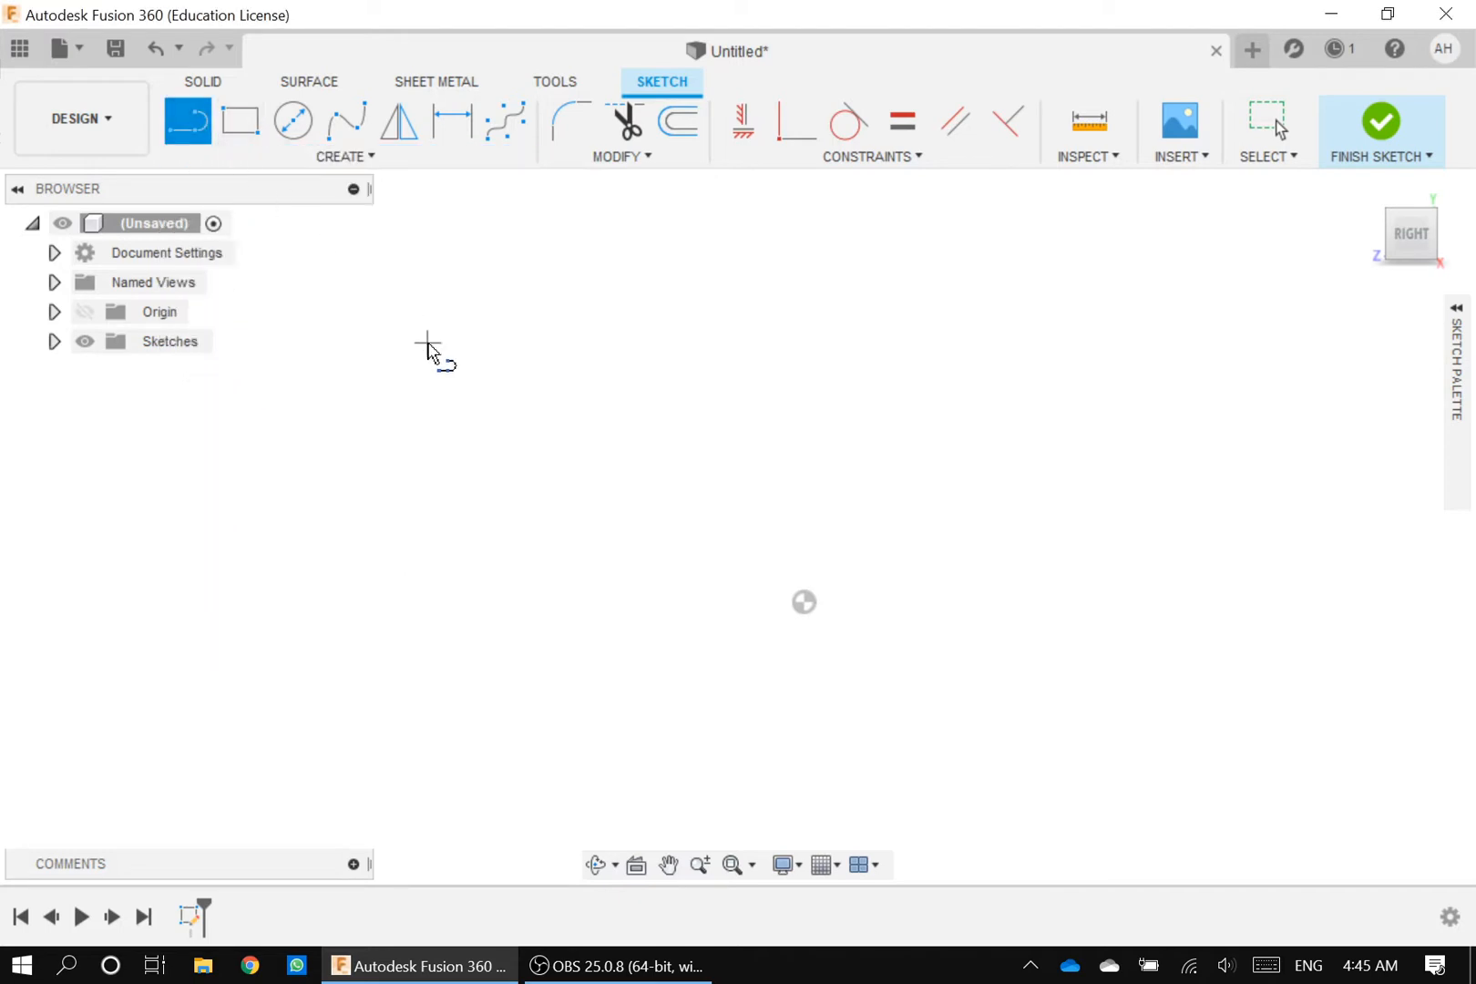
pyautogui.click(804, 603)
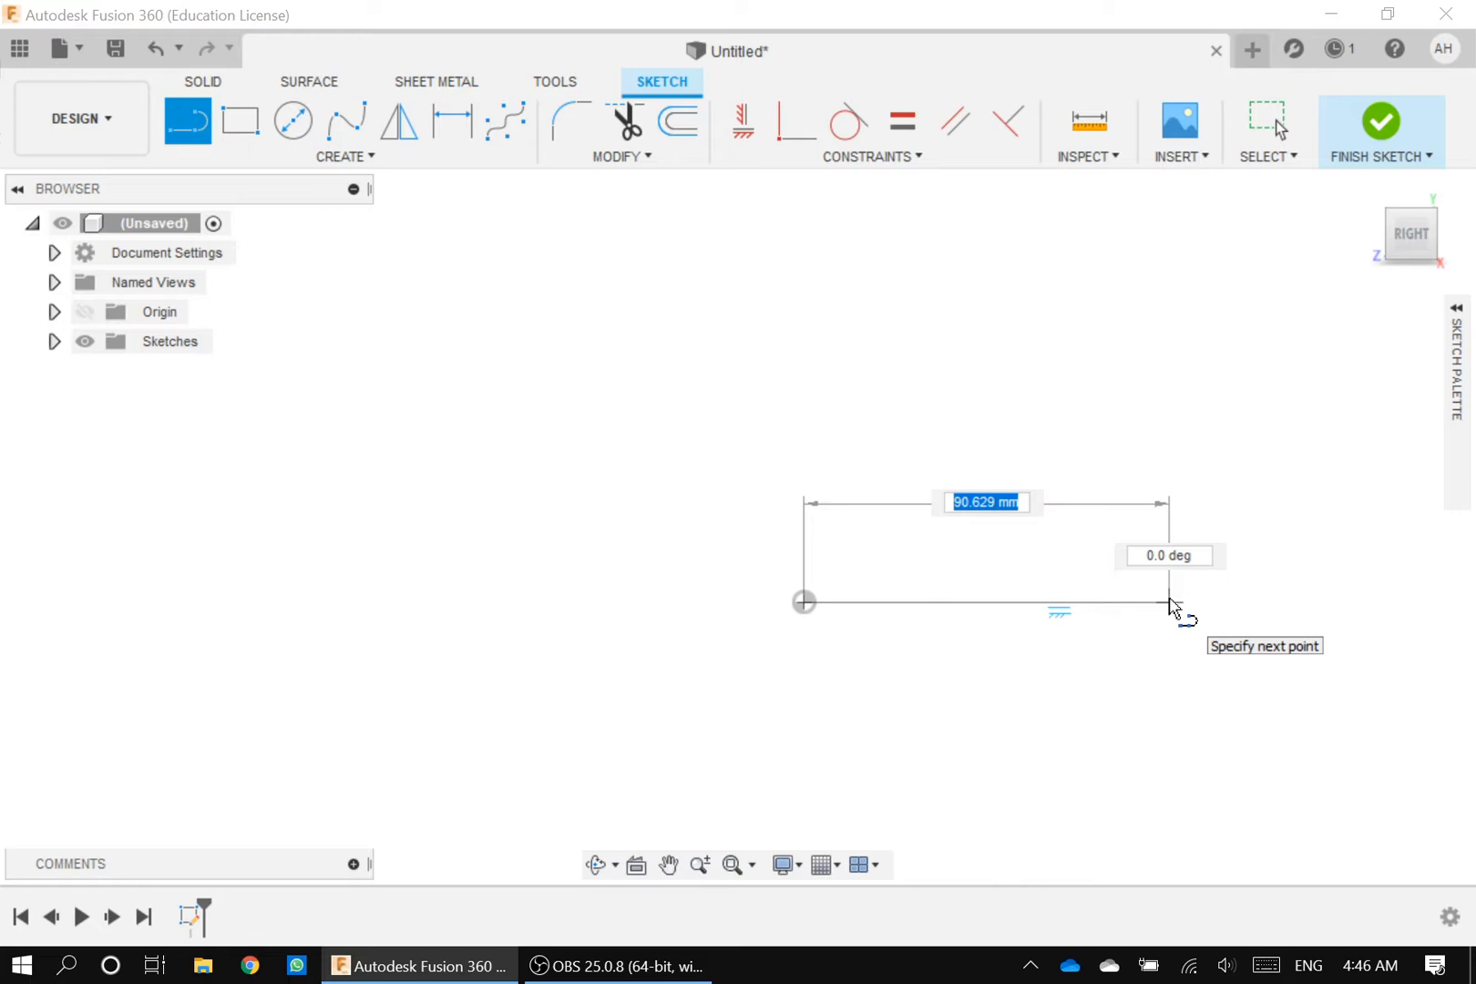
pyautogui.write('50')
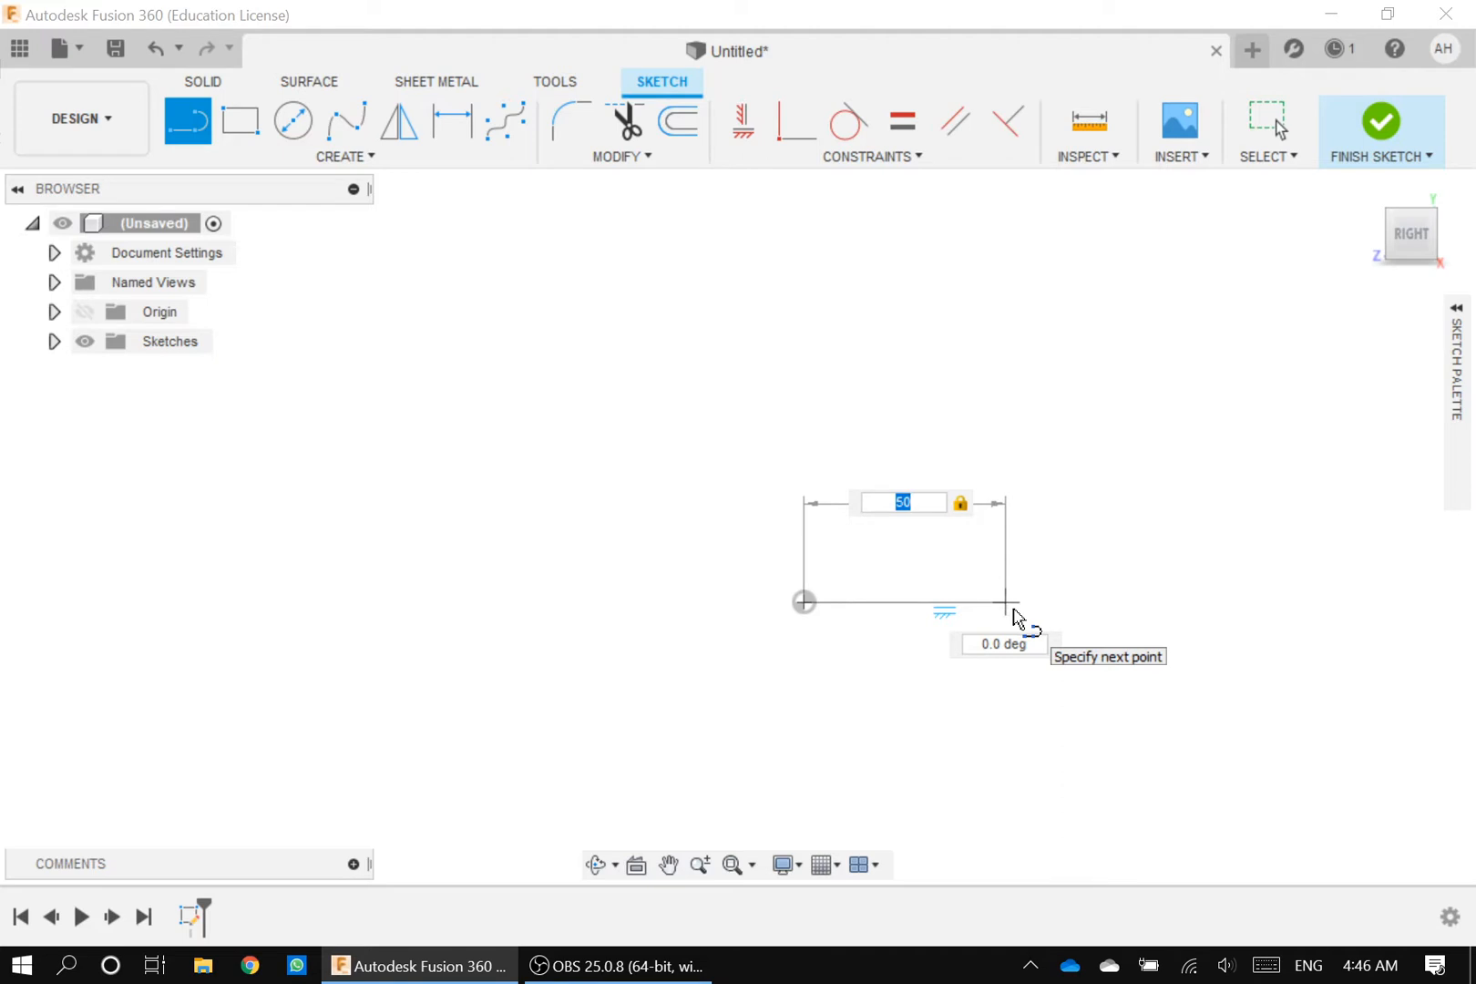
pyautogui.press('Tab')
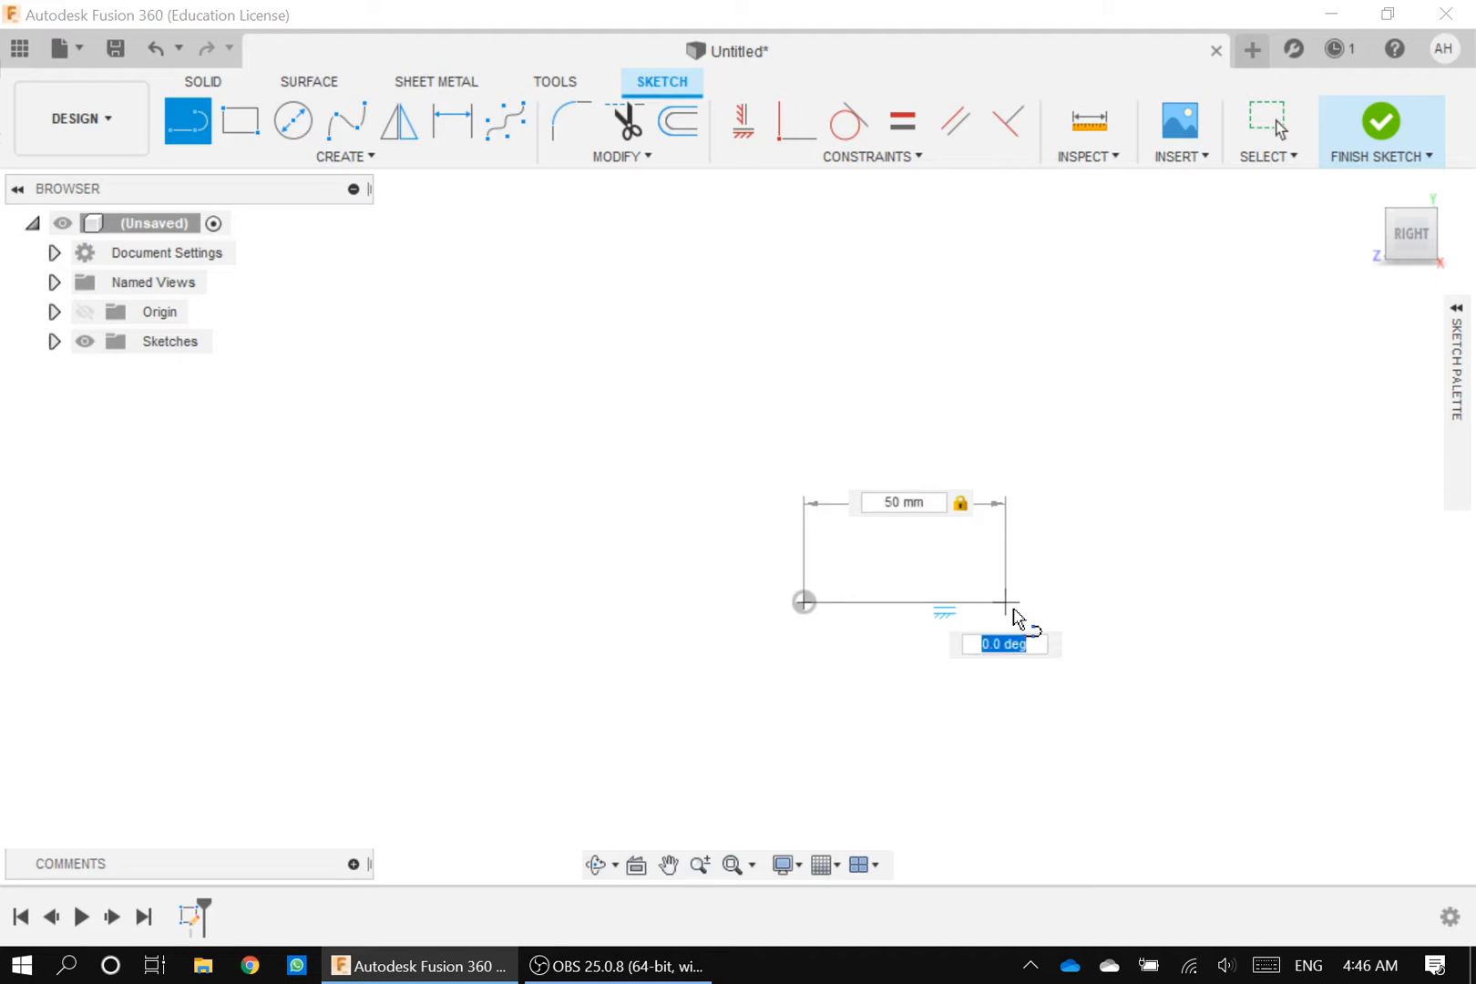
# Step: Try an angle of 45 degrees for the 50 mm line
pyautogui.write('4')
pyautogui.press('Tab')
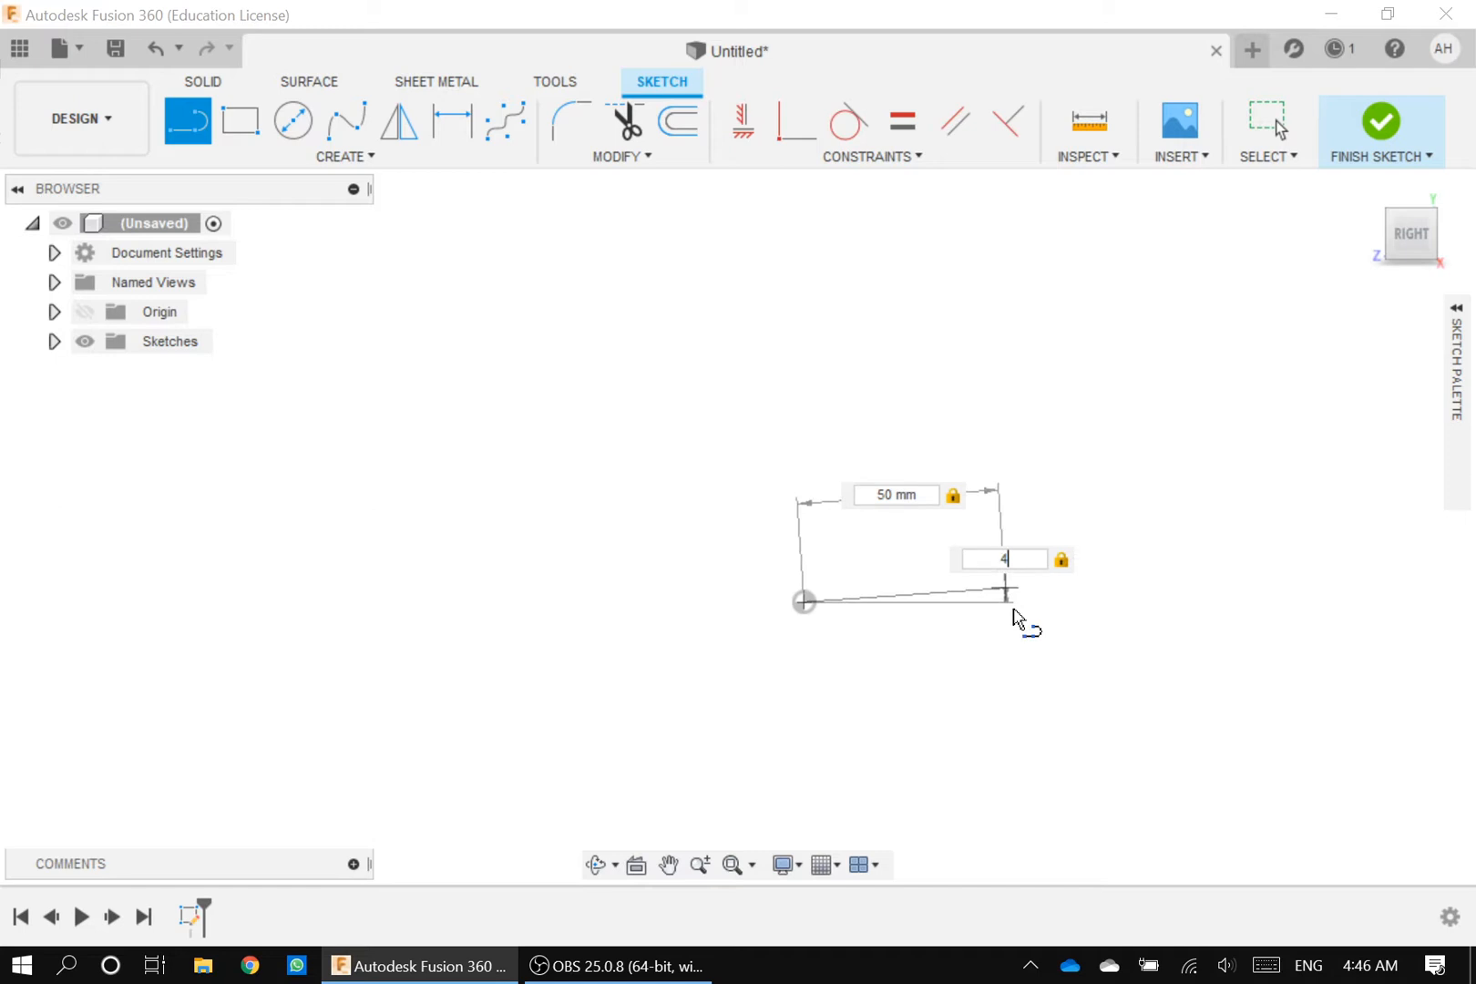
pyautogui.write('5')
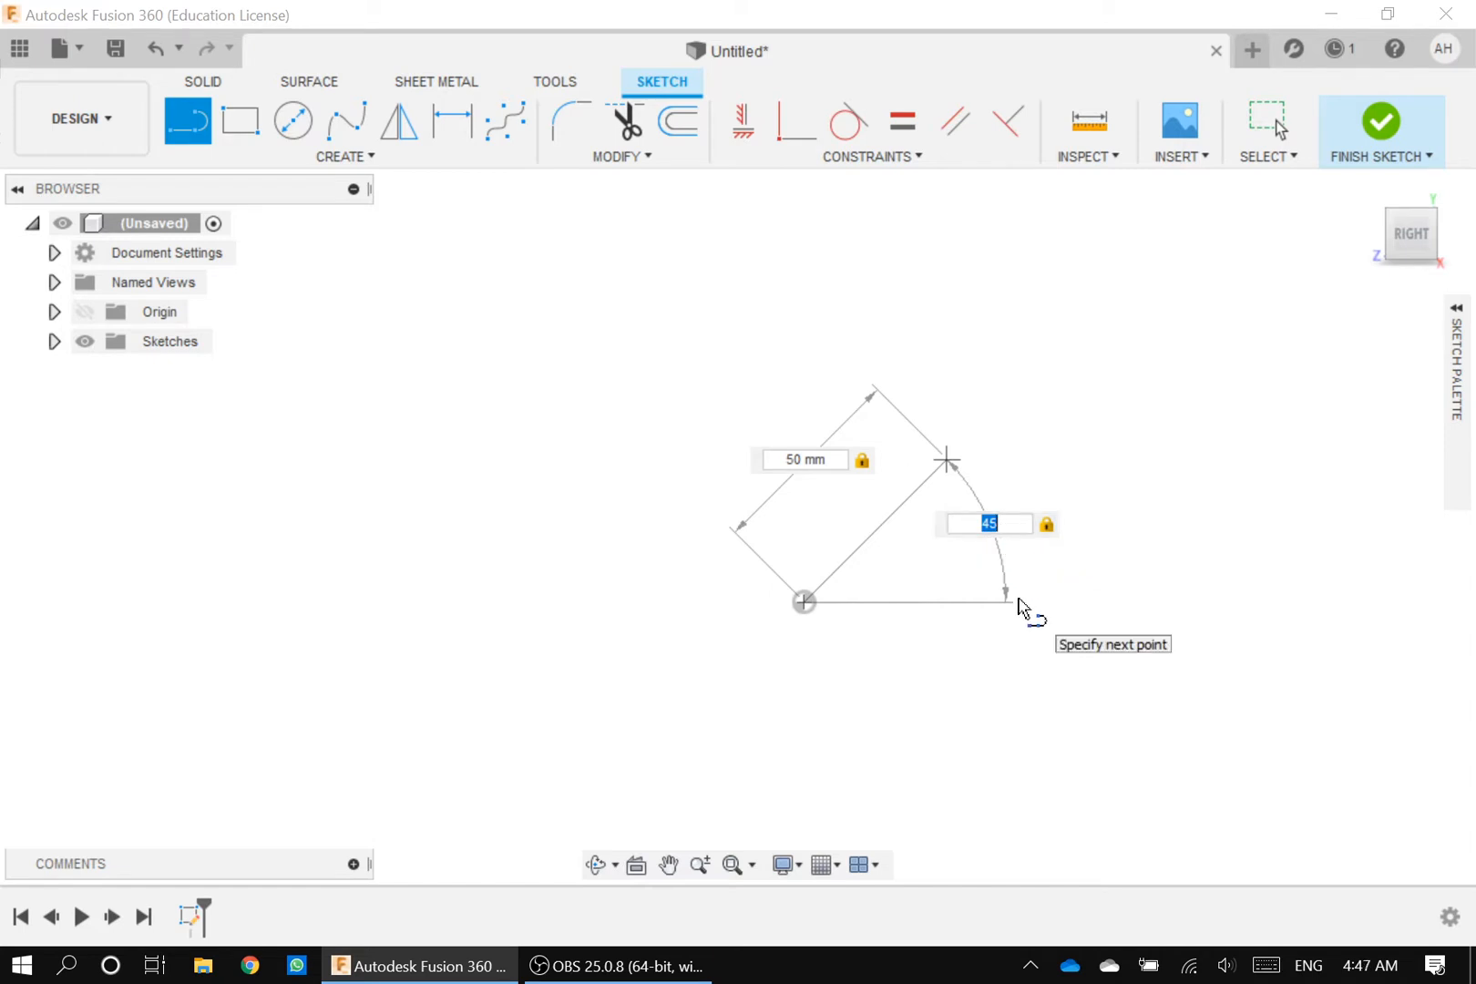
# Step: Set the line's angle to 0 degrees and finish the horizontal line
pyautogui.press('BackSpace')
pyautogui.write('0')
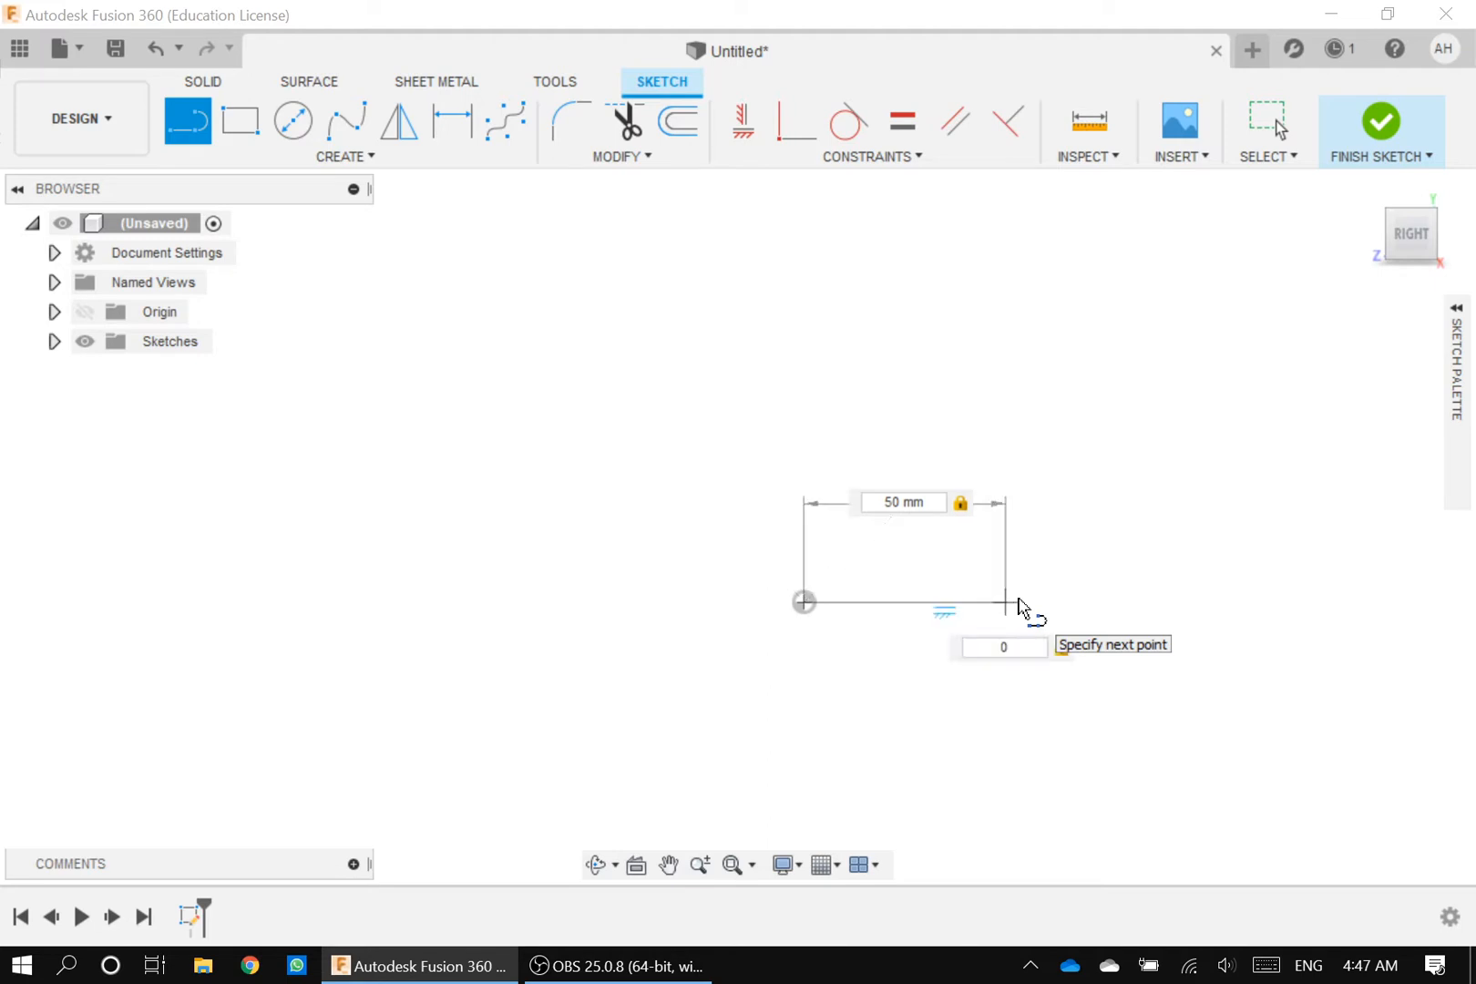
pyautogui.press('Return')
pyautogui.press('Escape')
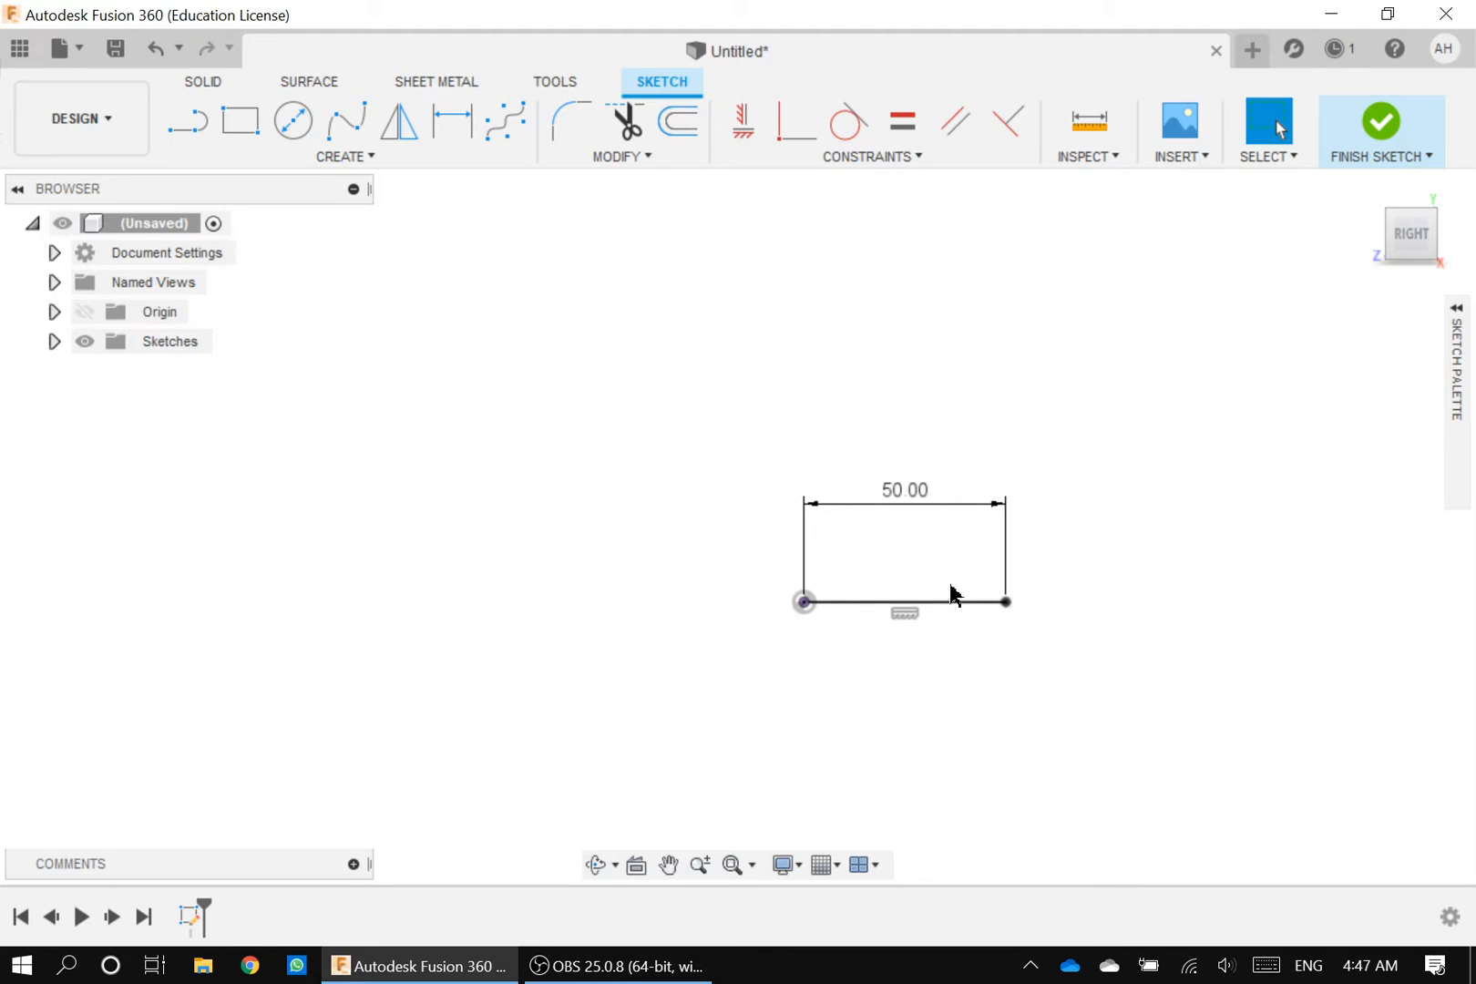
# Step: Draw a 10 mm by 10 mm center rectangle centred on the free end of the line
pyautogui.click(241, 127)
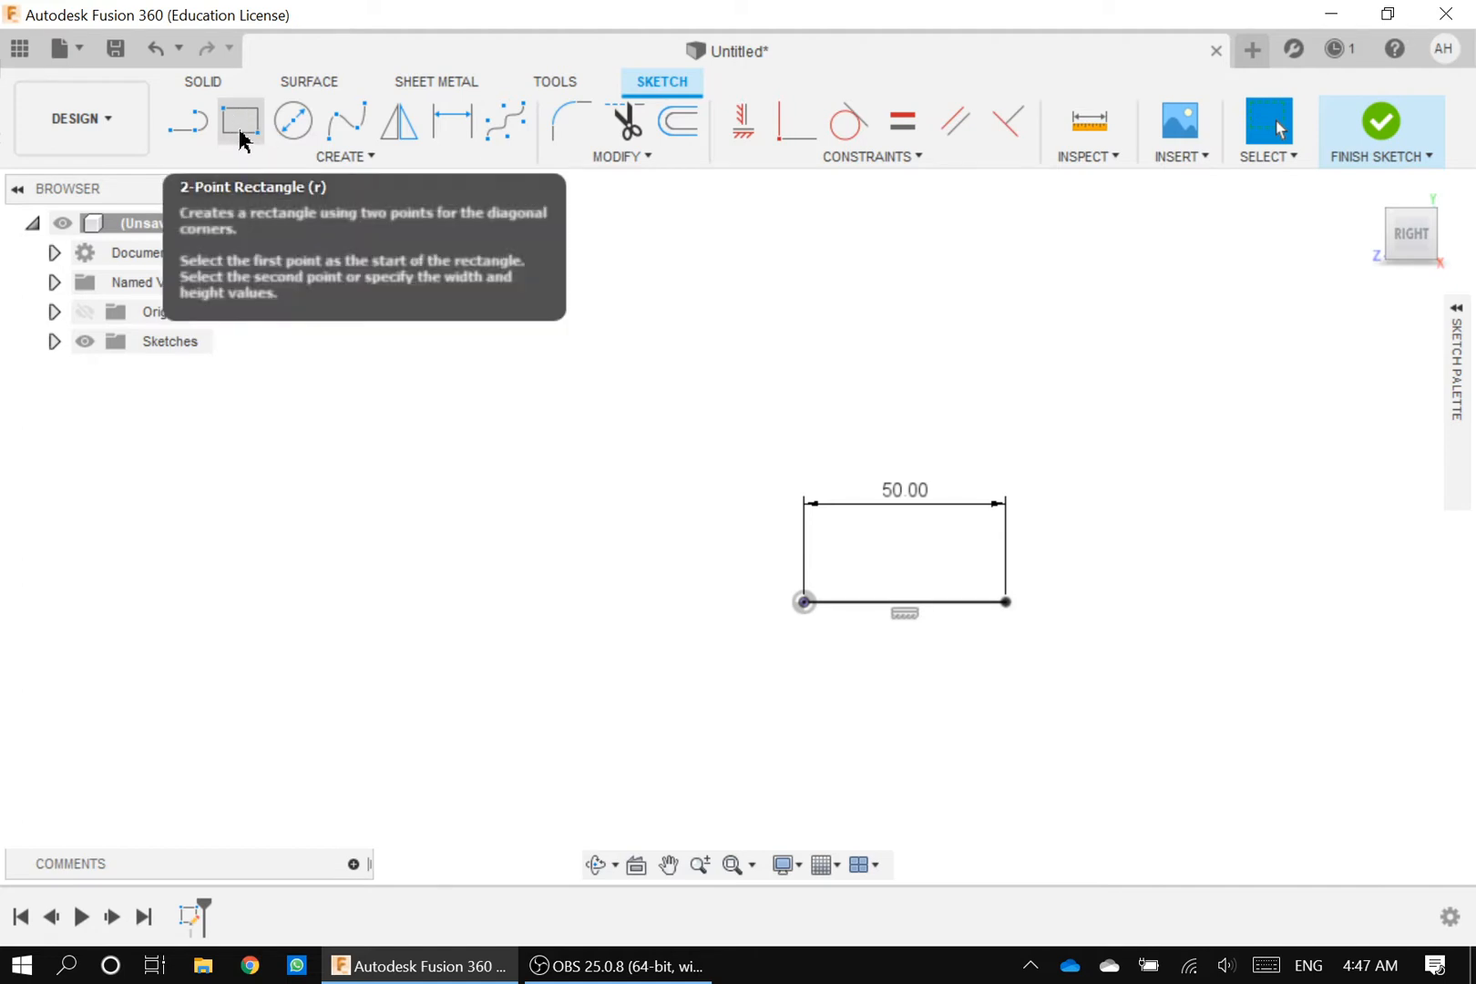
pyautogui.click(254, 157)
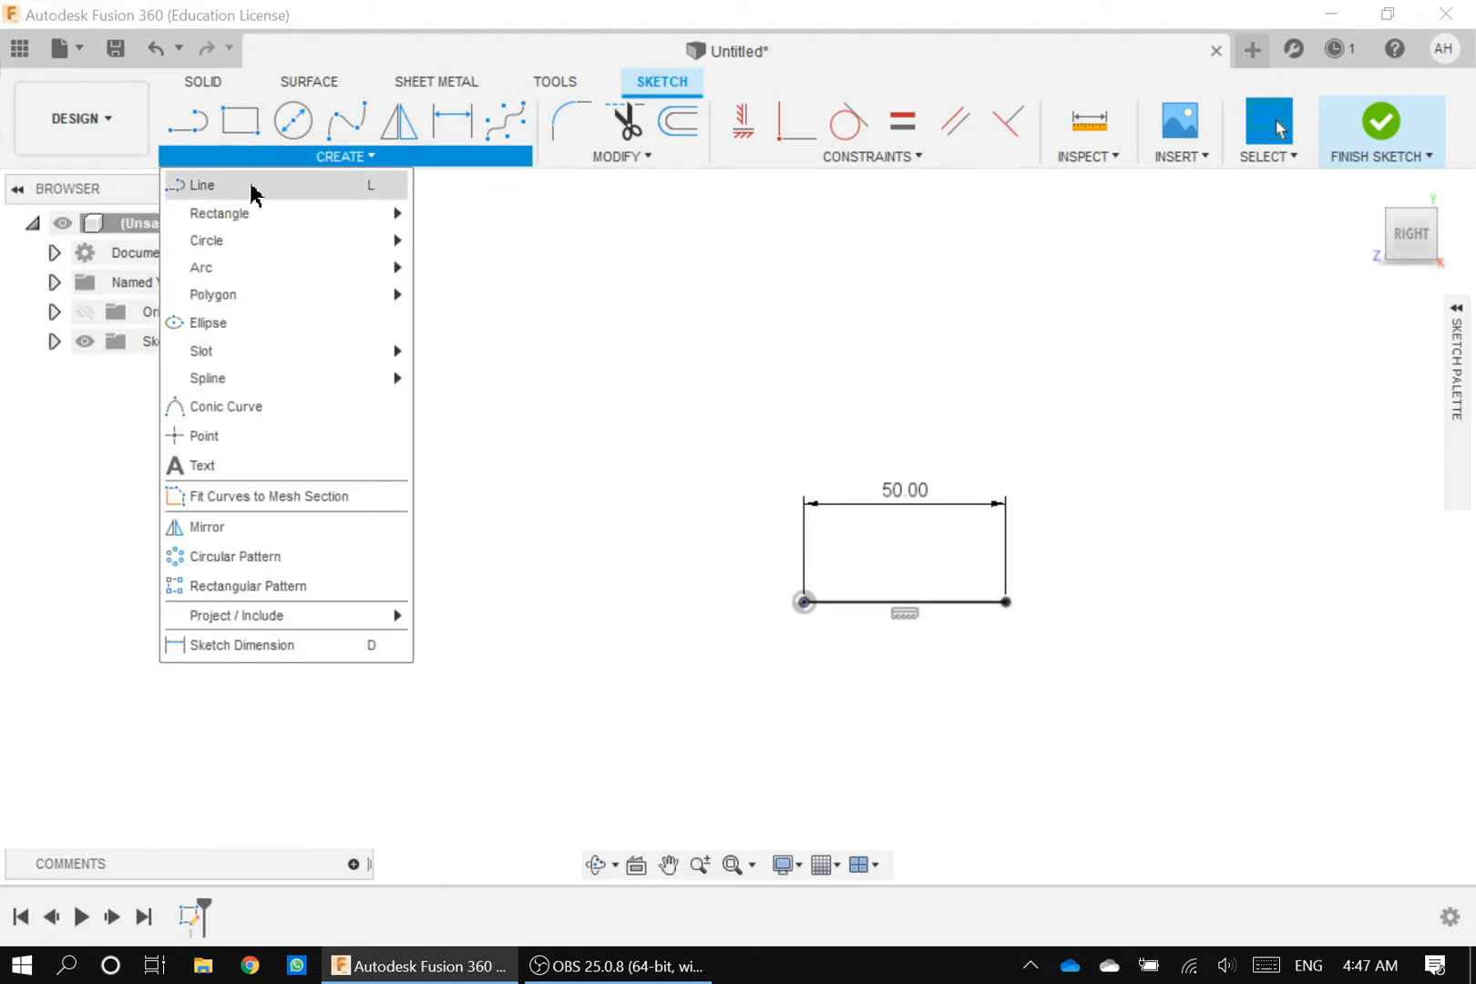
pyautogui.moveTo(270, 219)
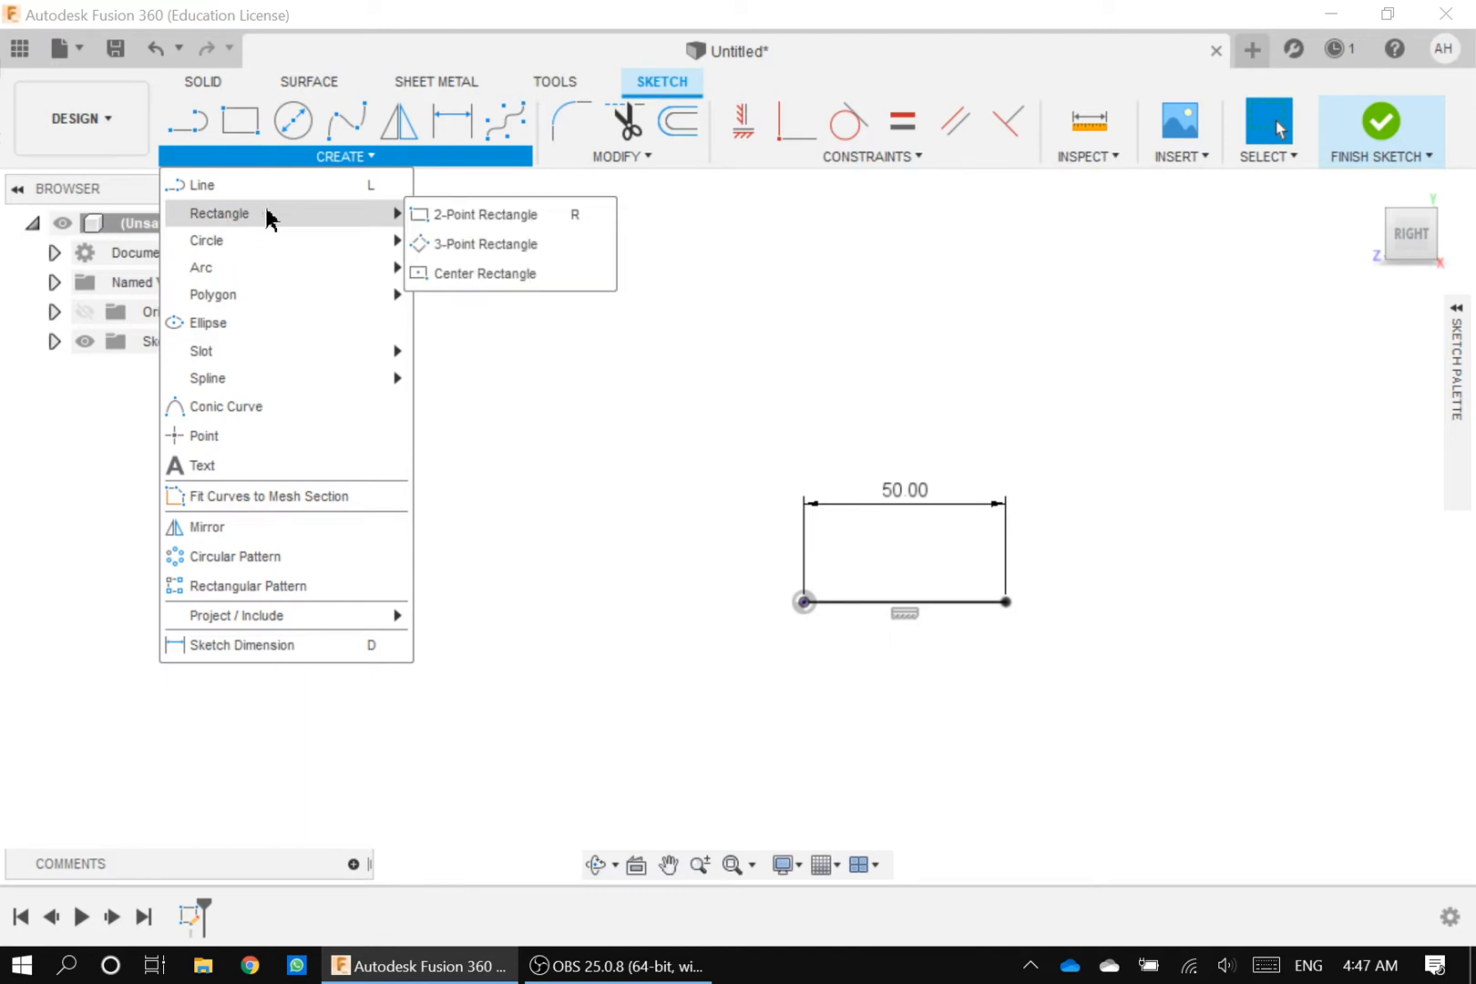
pyautogui.click(485, 275)
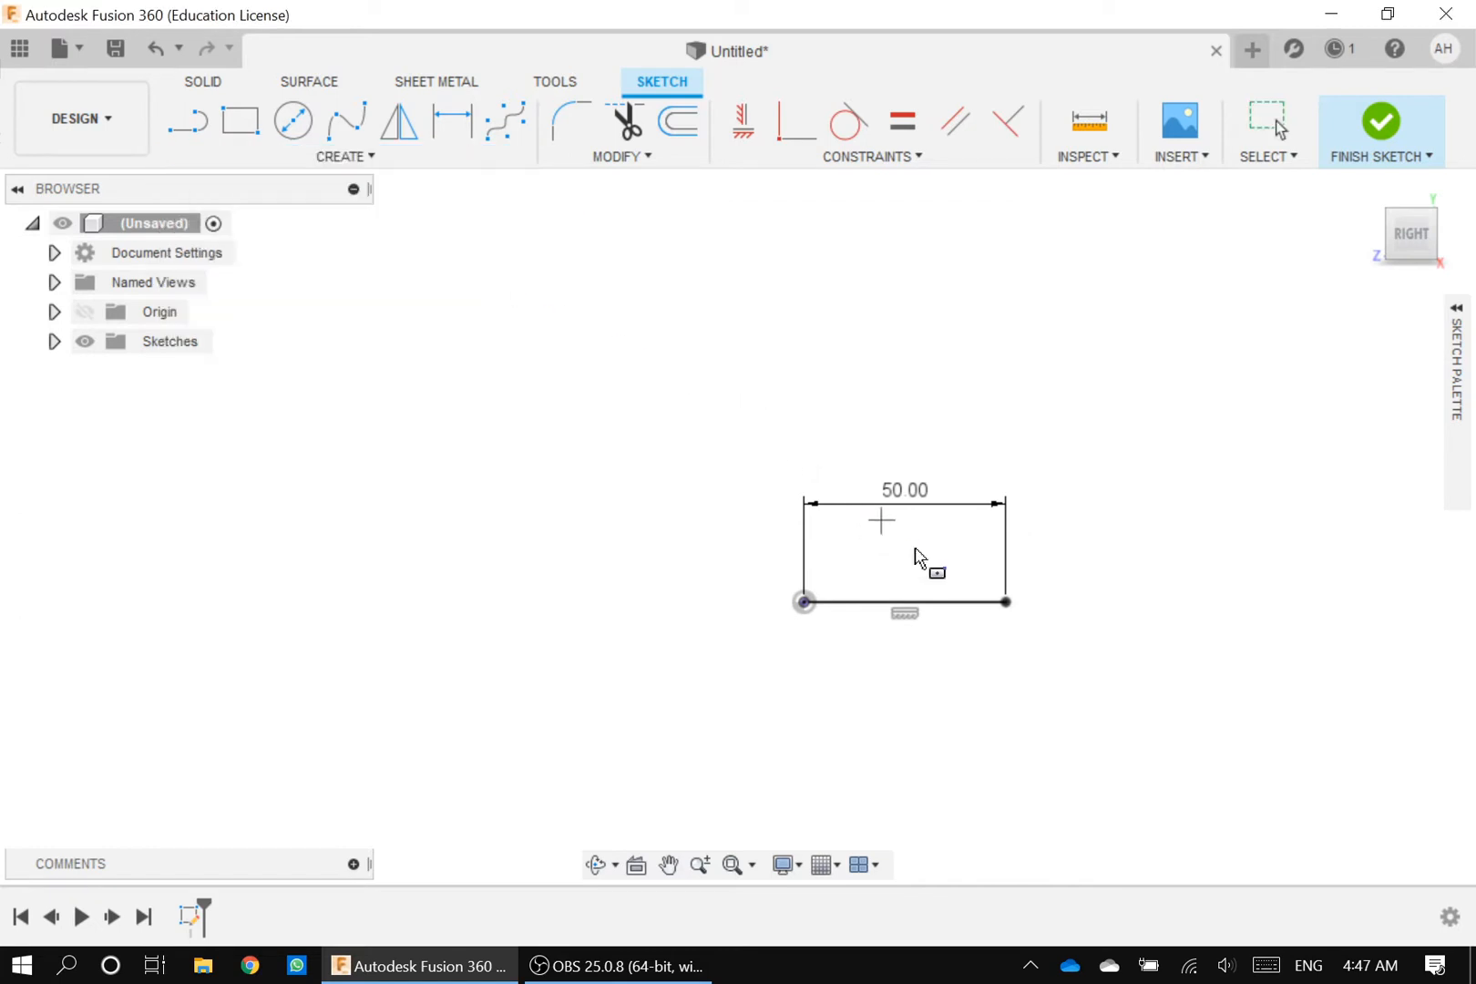
pyautogui.click(1008, 605)
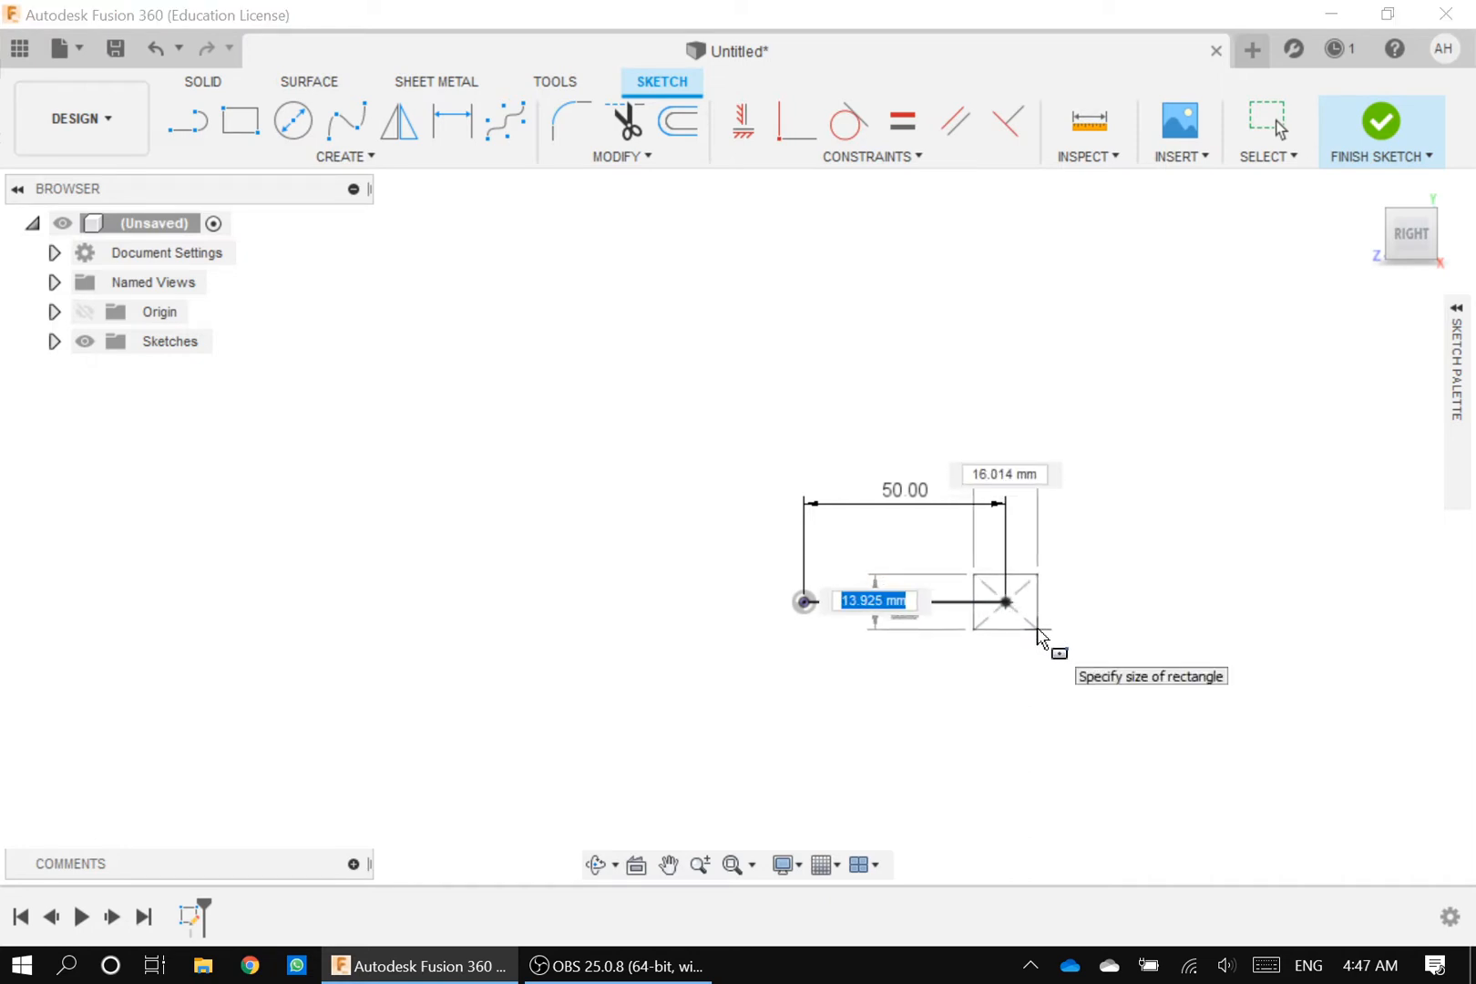
pyautogui.write('10')
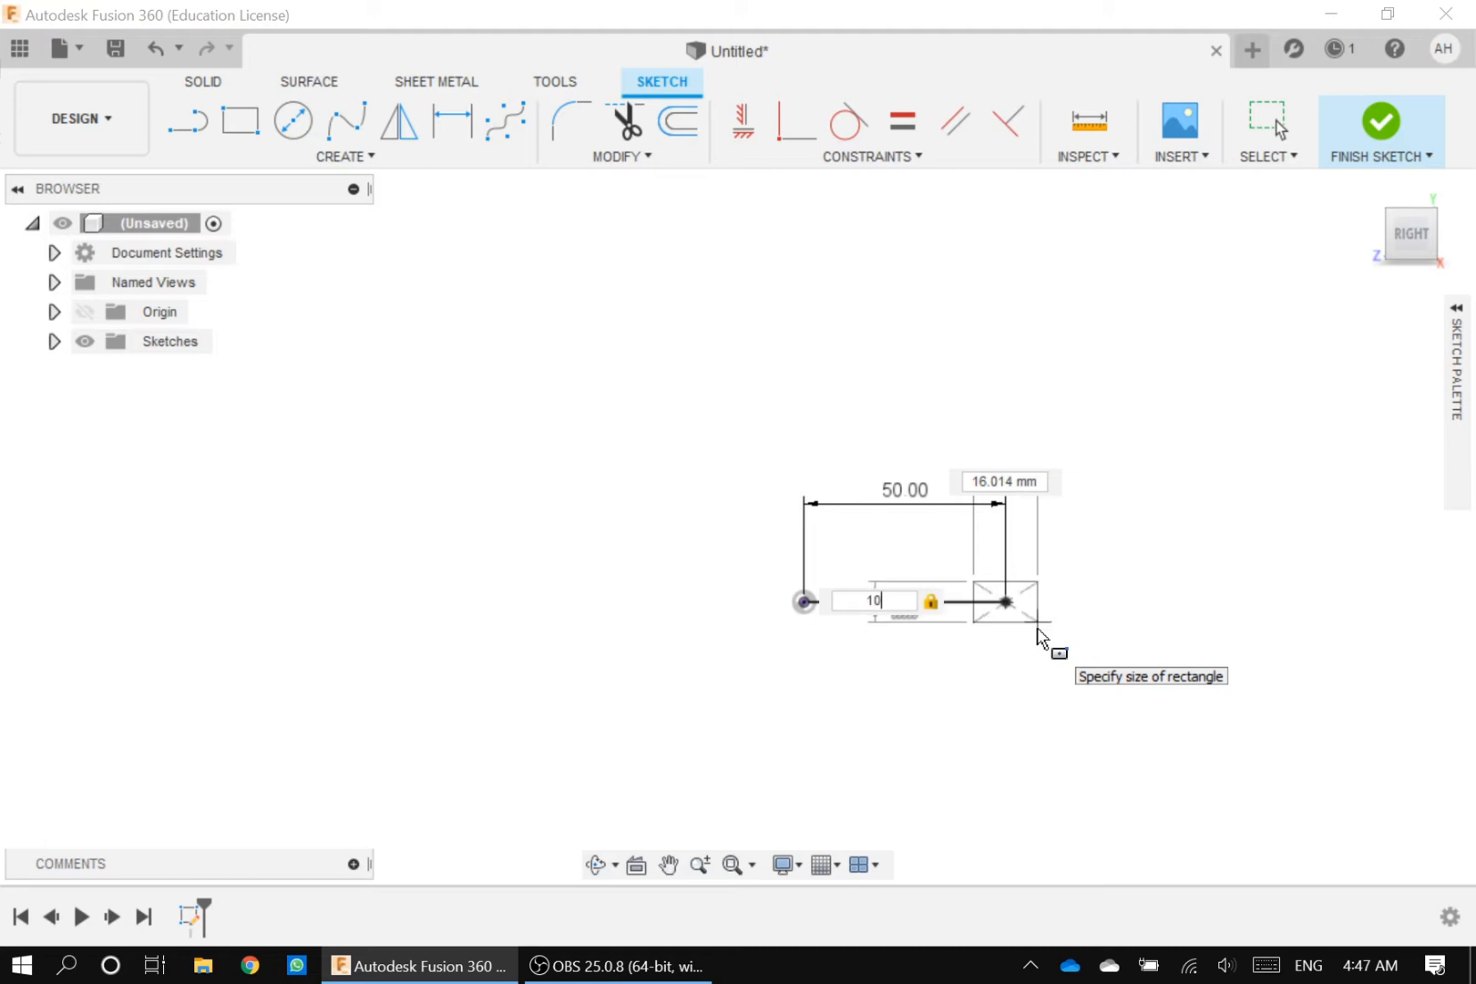
pyautogui.press('Tab')
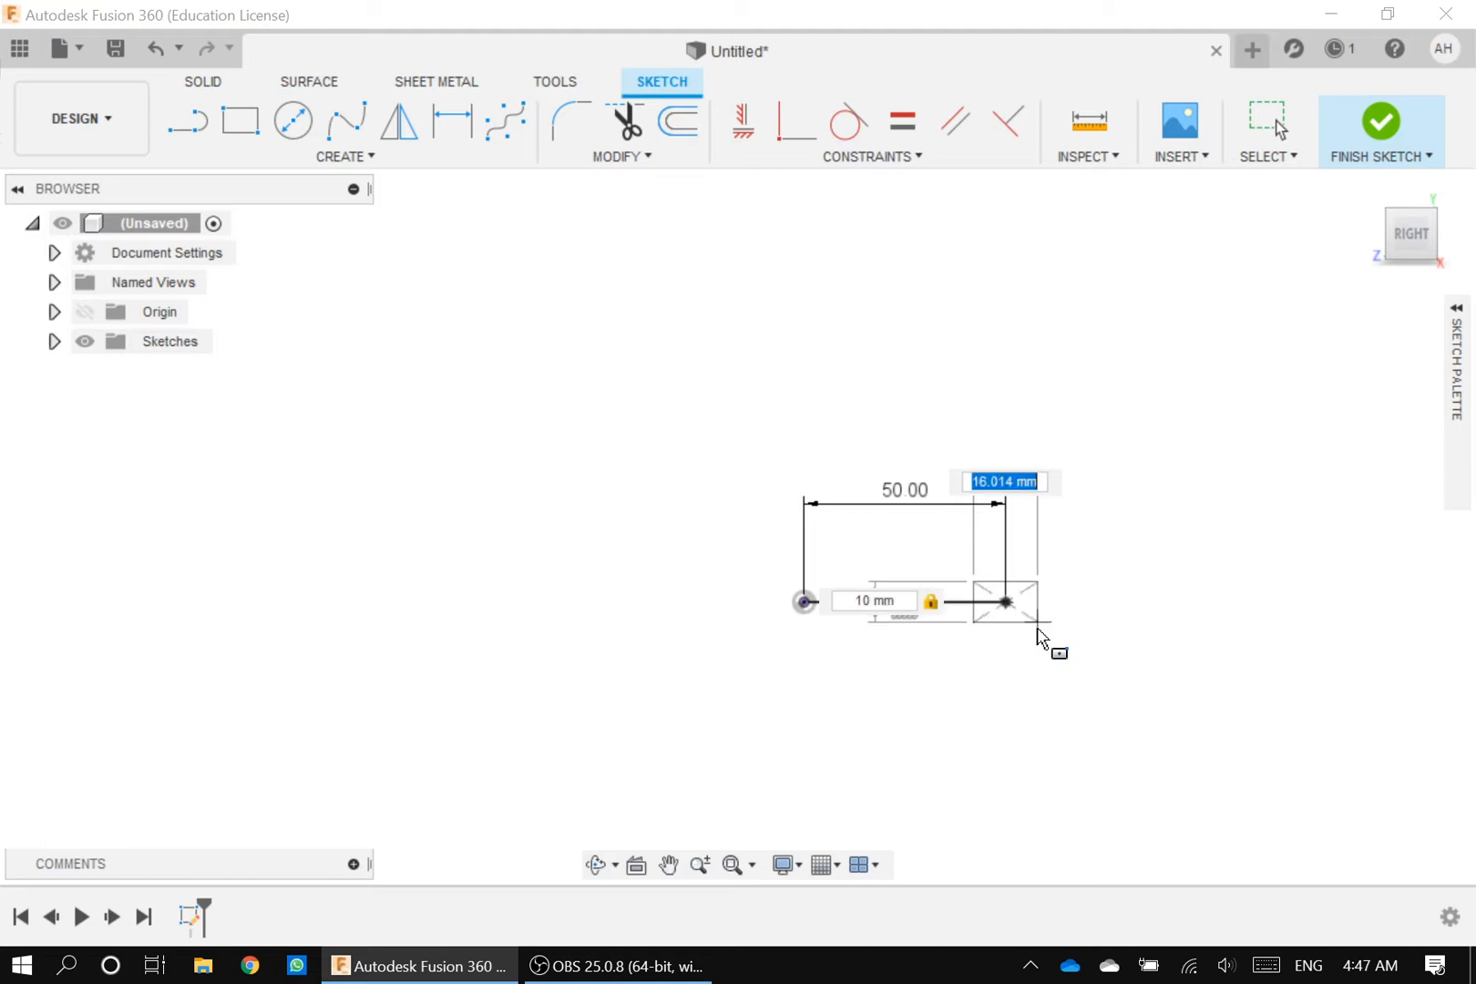
pyautogui.write('10')
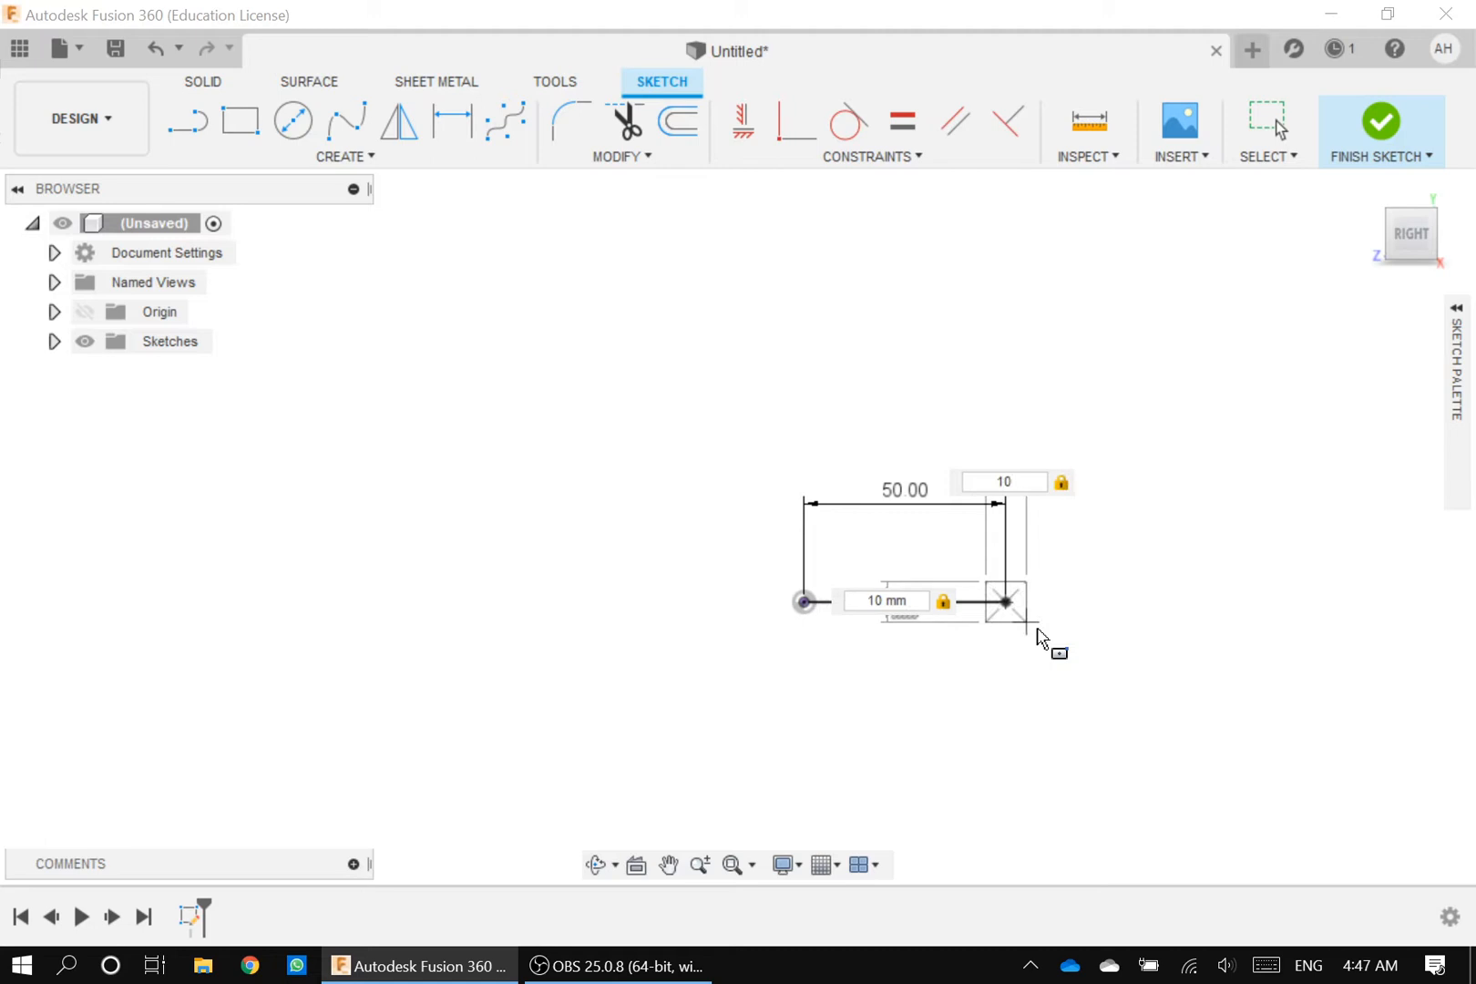
pyautogui.press('Return')
pyautogui.press('Escape')
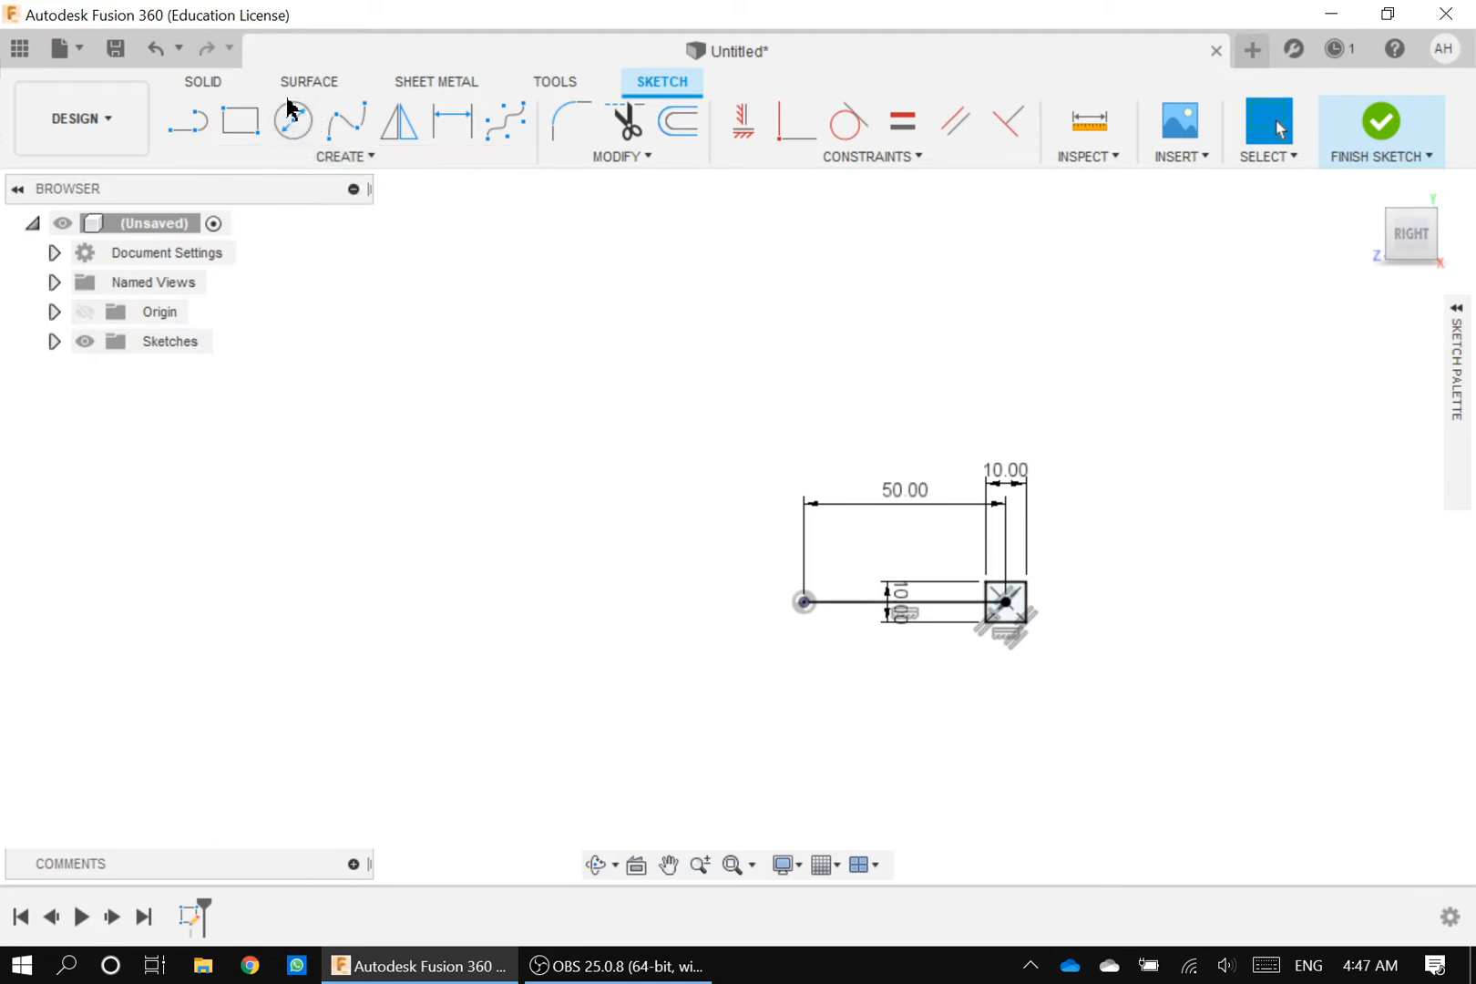
# Step: Draw a center diameter circle of 20 mm diameter centred on the origin
pyautogui.click(301, 161)
pyautogui.moveTo(304, 244)
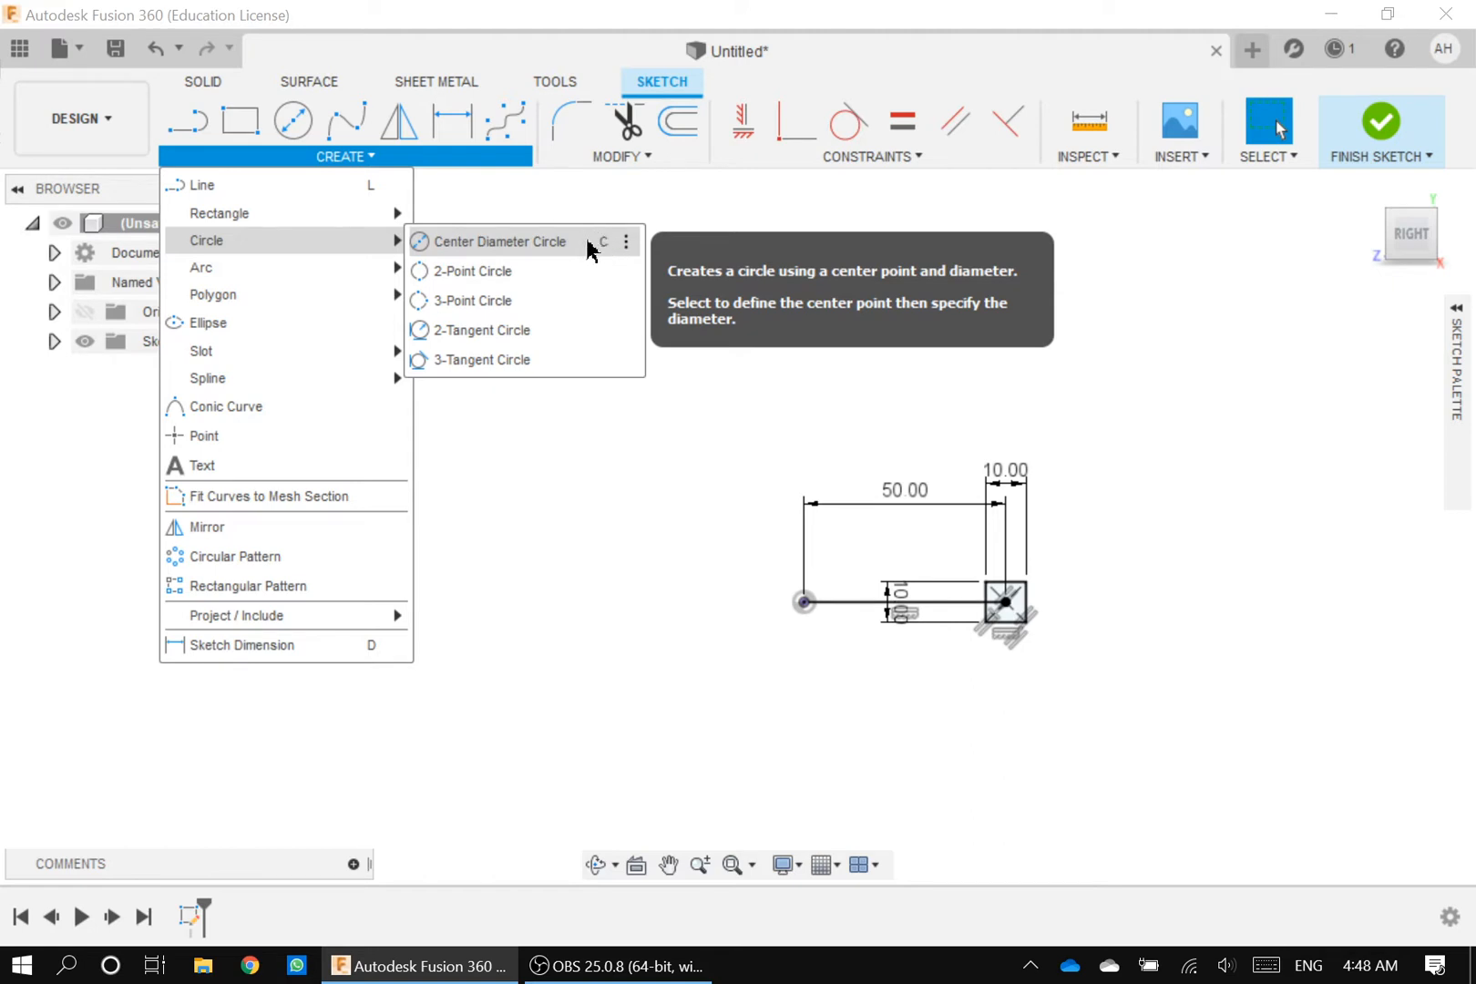
pyautogui.click(535, 243)
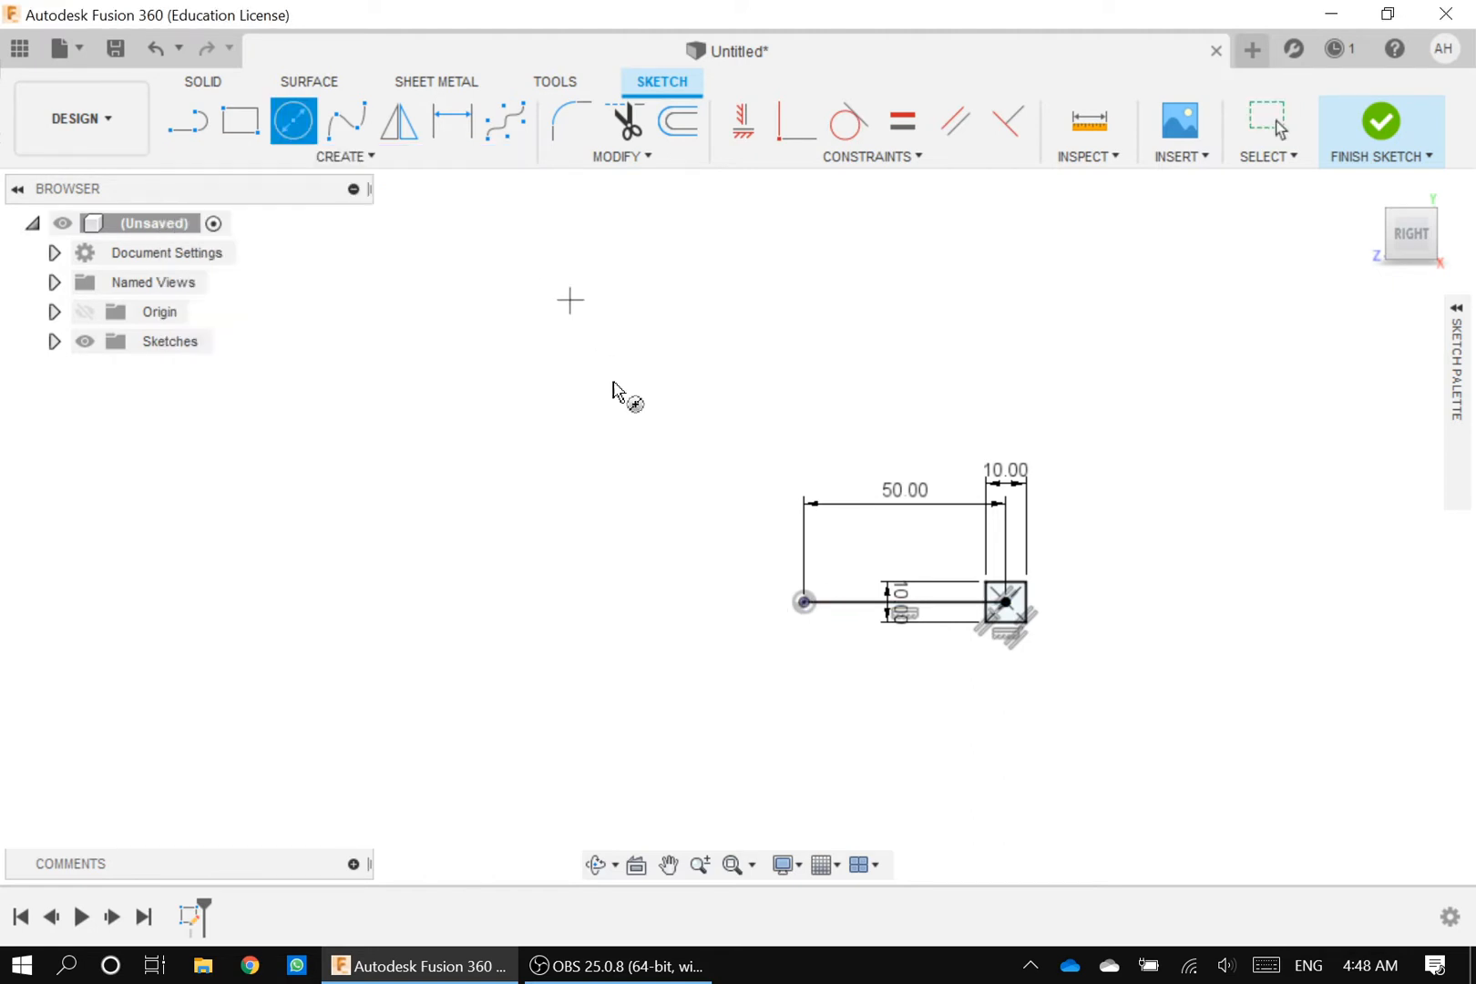
pyautogui.click(803, 603)
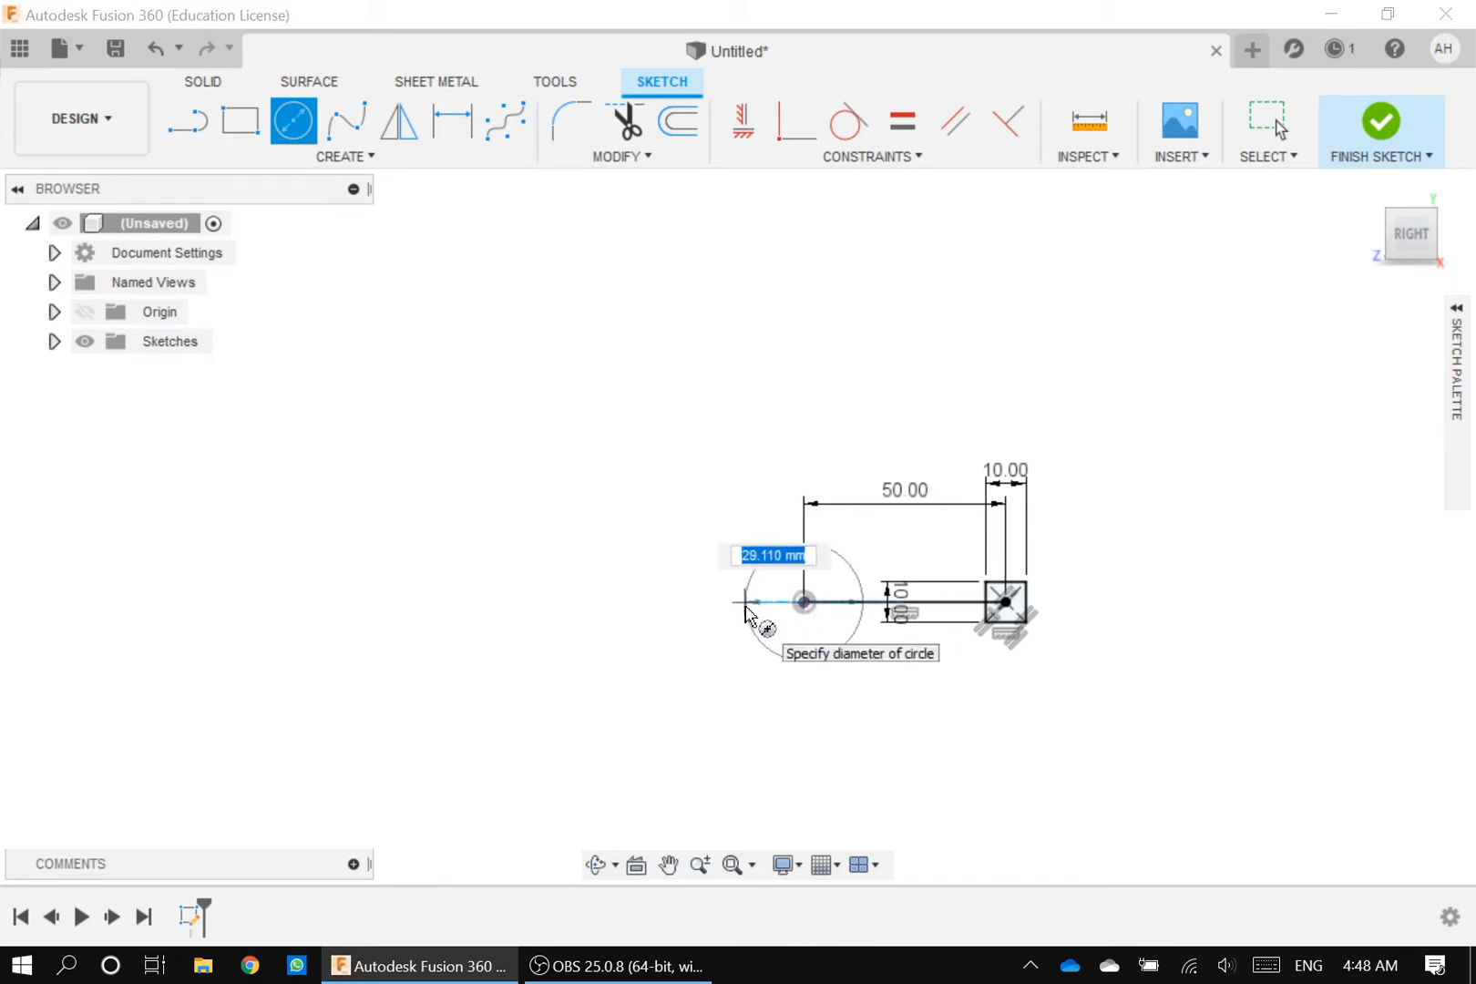
pyautogui.write('20')
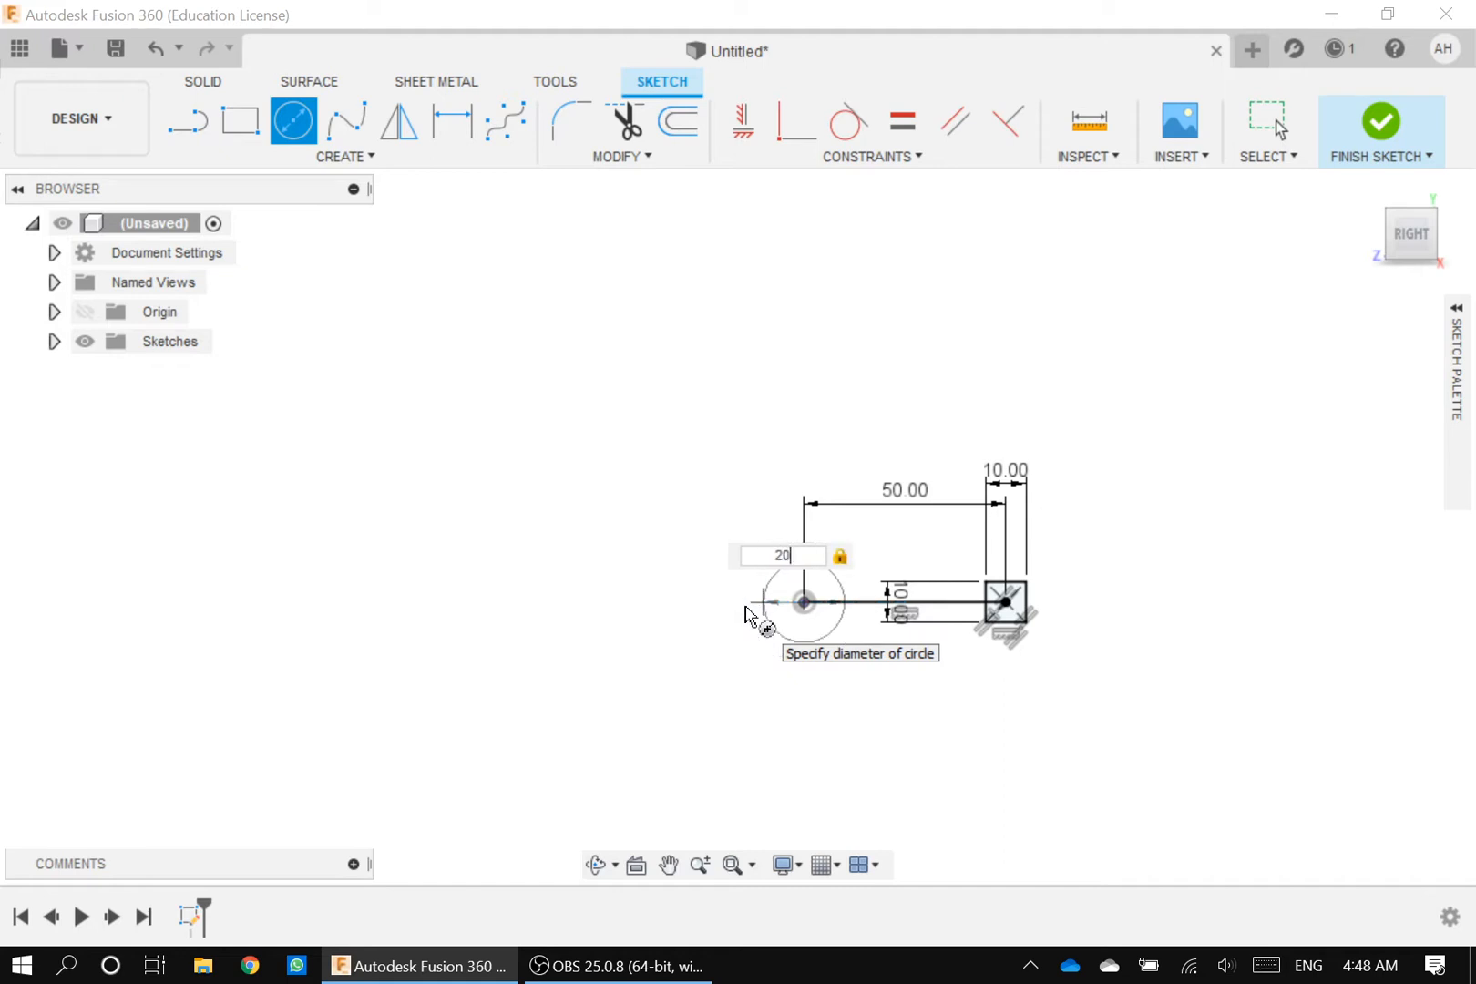
pyautogui.press('Return')
pyautogui.press('Escape')
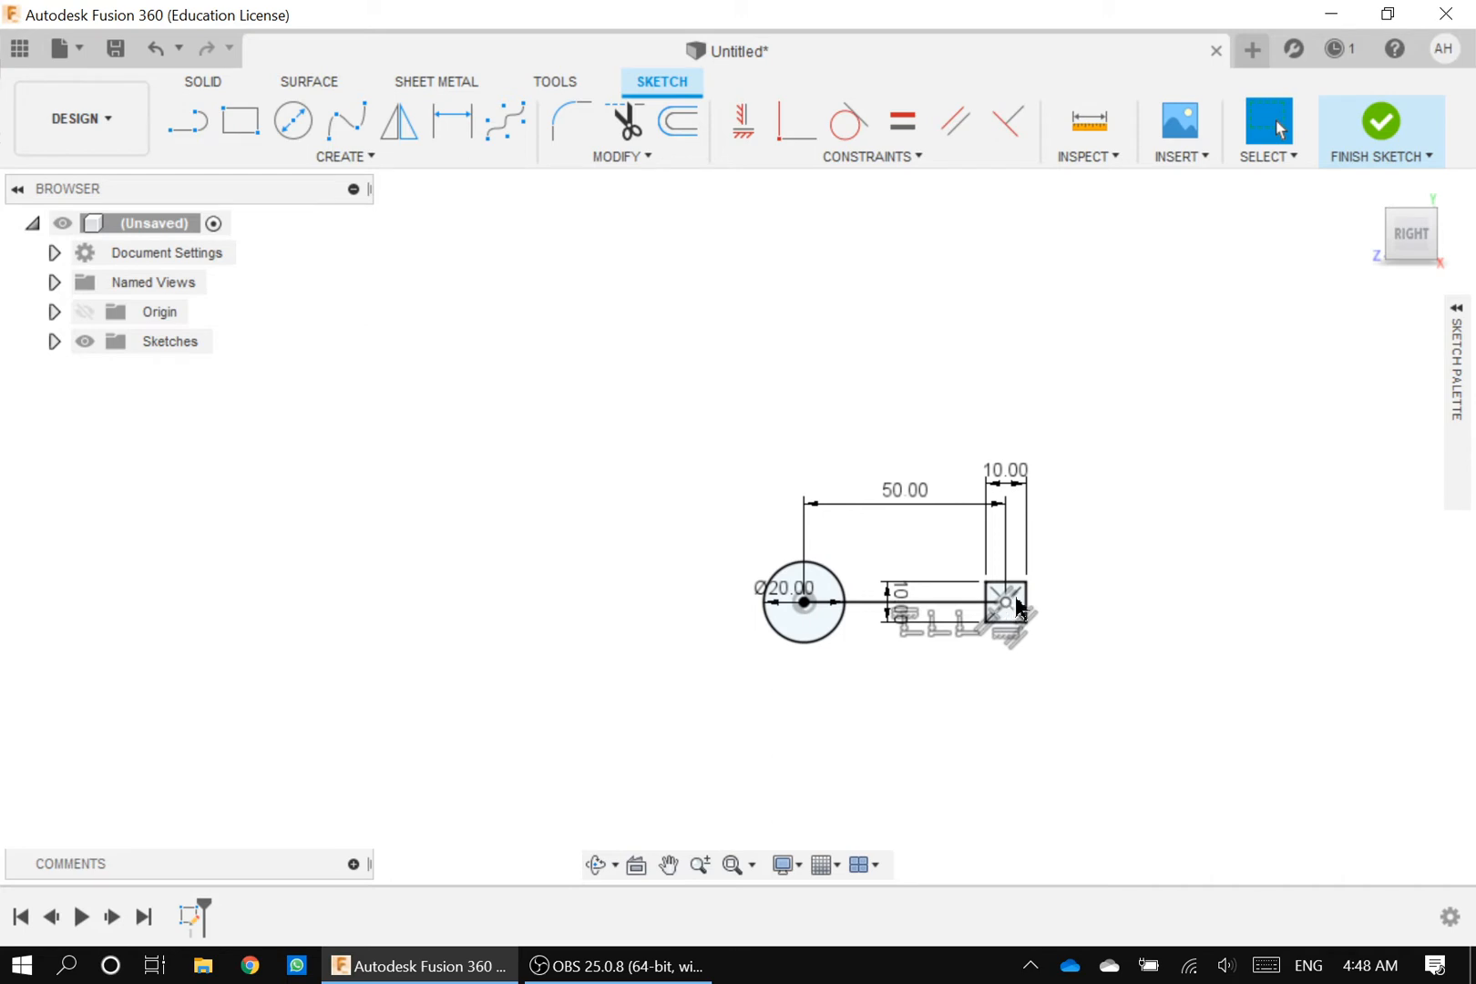
# Step: Draw a horizontal 2-point circle of 40 mm diameter, extending from the square's centre away from the 20 mm circle
pyautogui.click(304, 158)
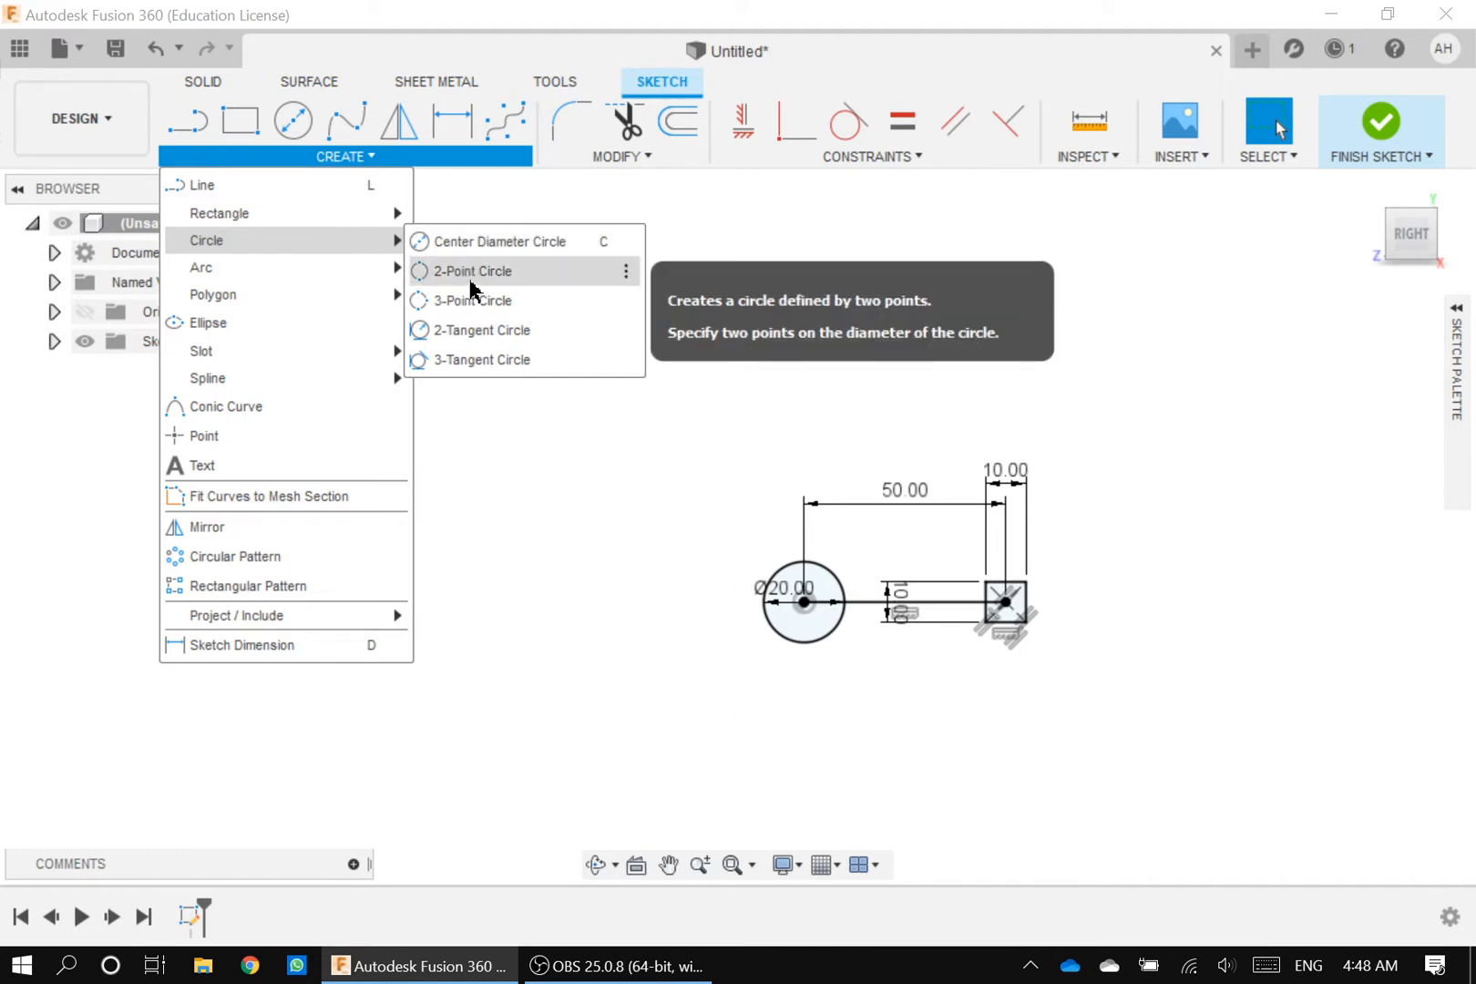
pyautogui.click(472, 271)
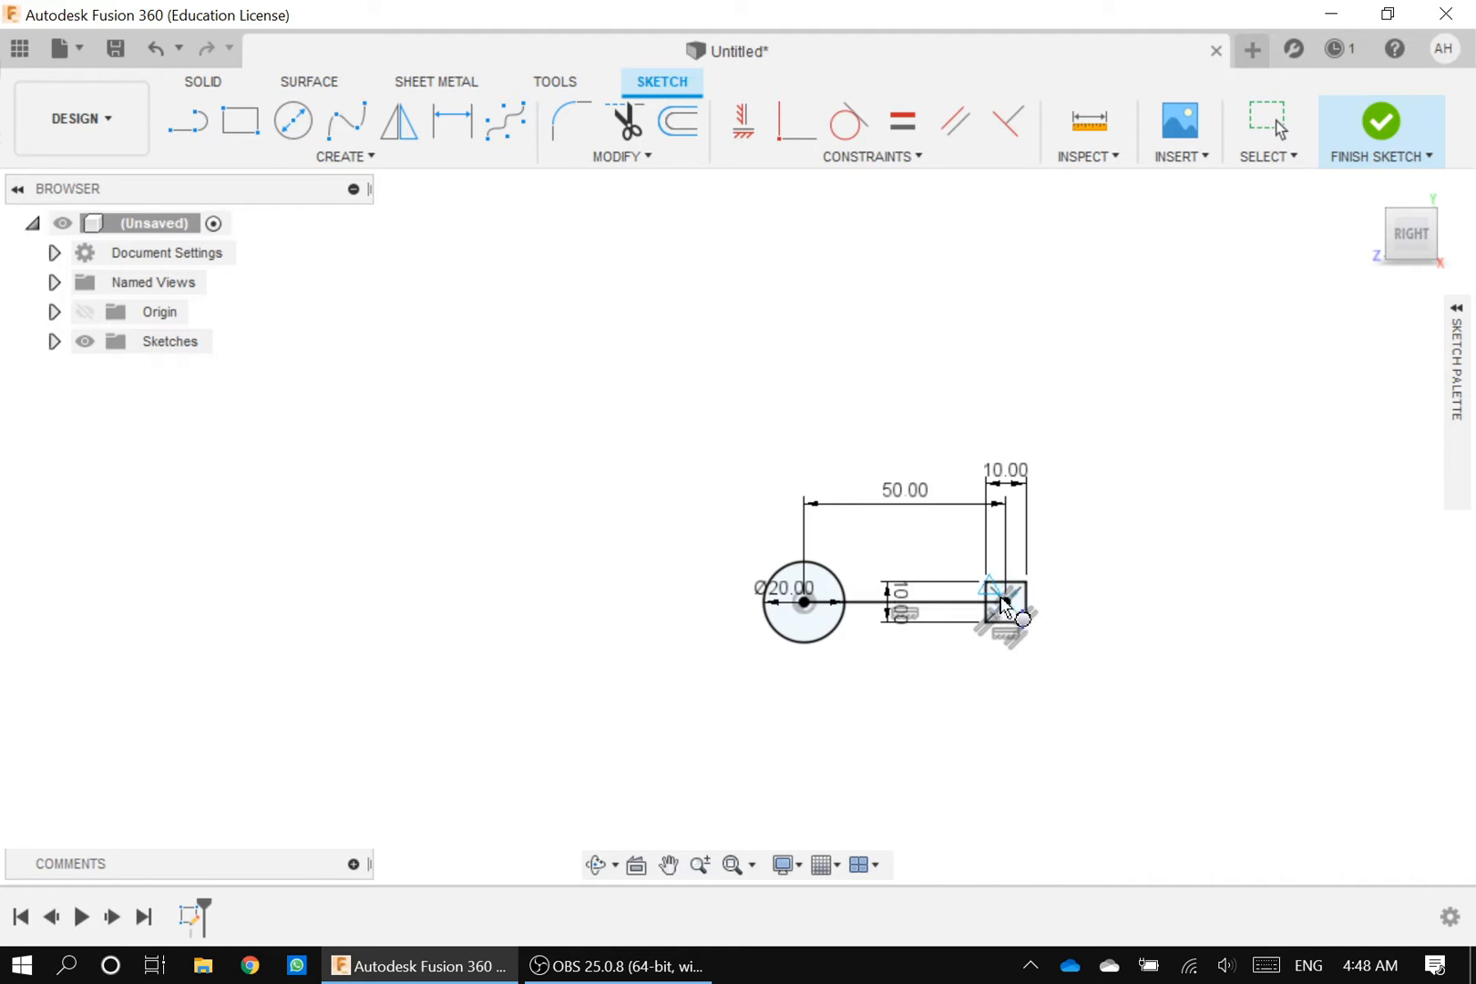
pyautogui.scroll(3, 1011, 607)
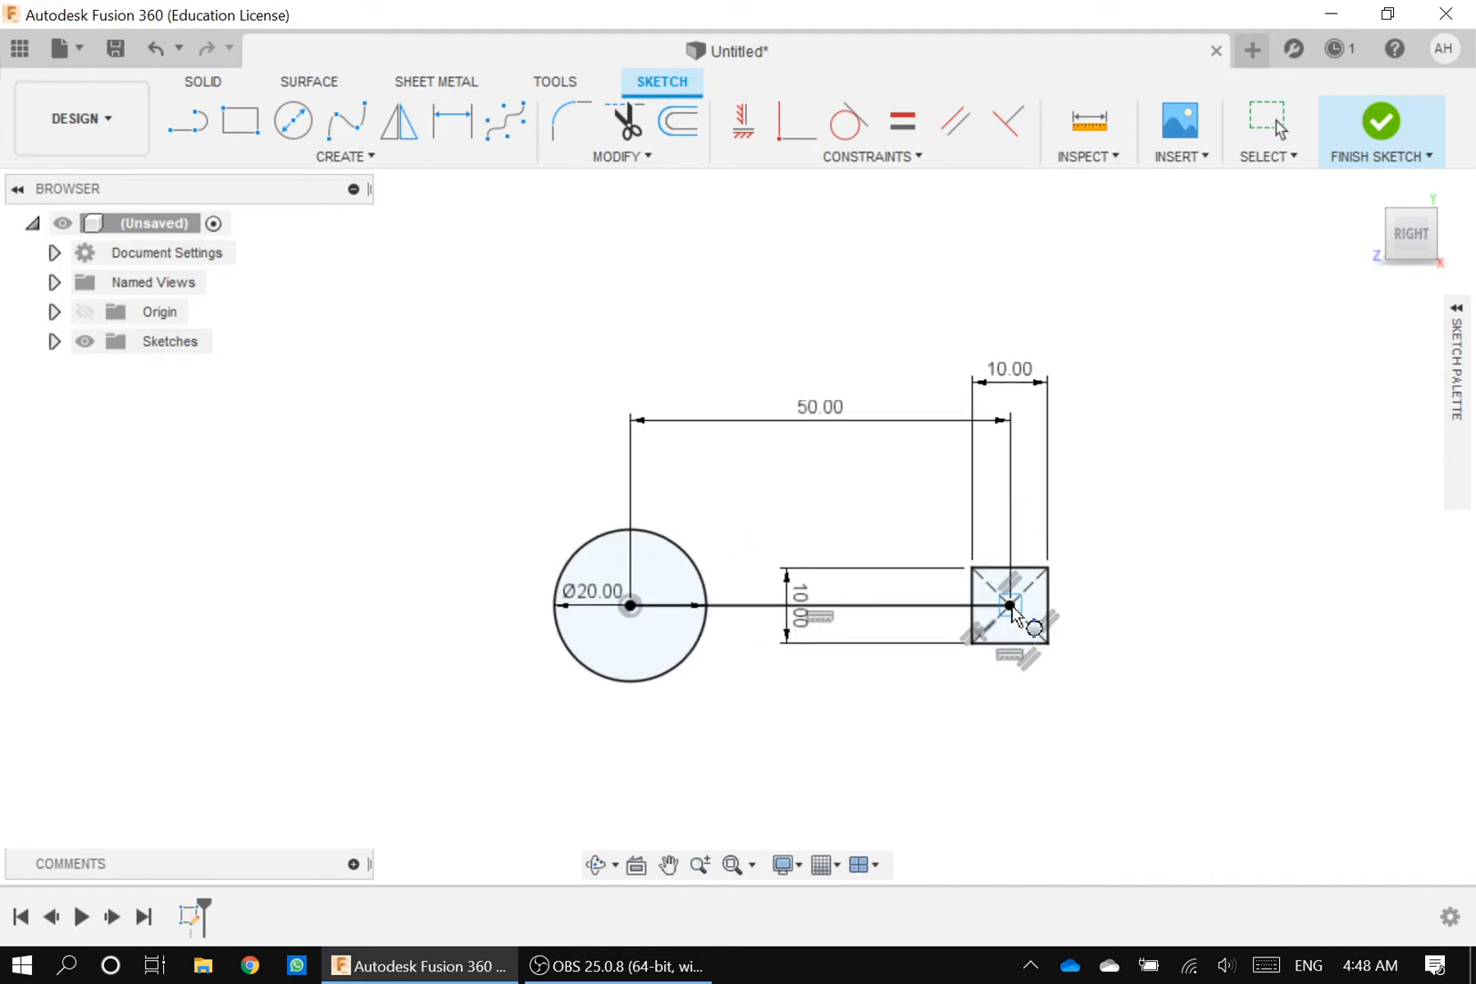
pyautogui.scroll(2, 1011, 609)
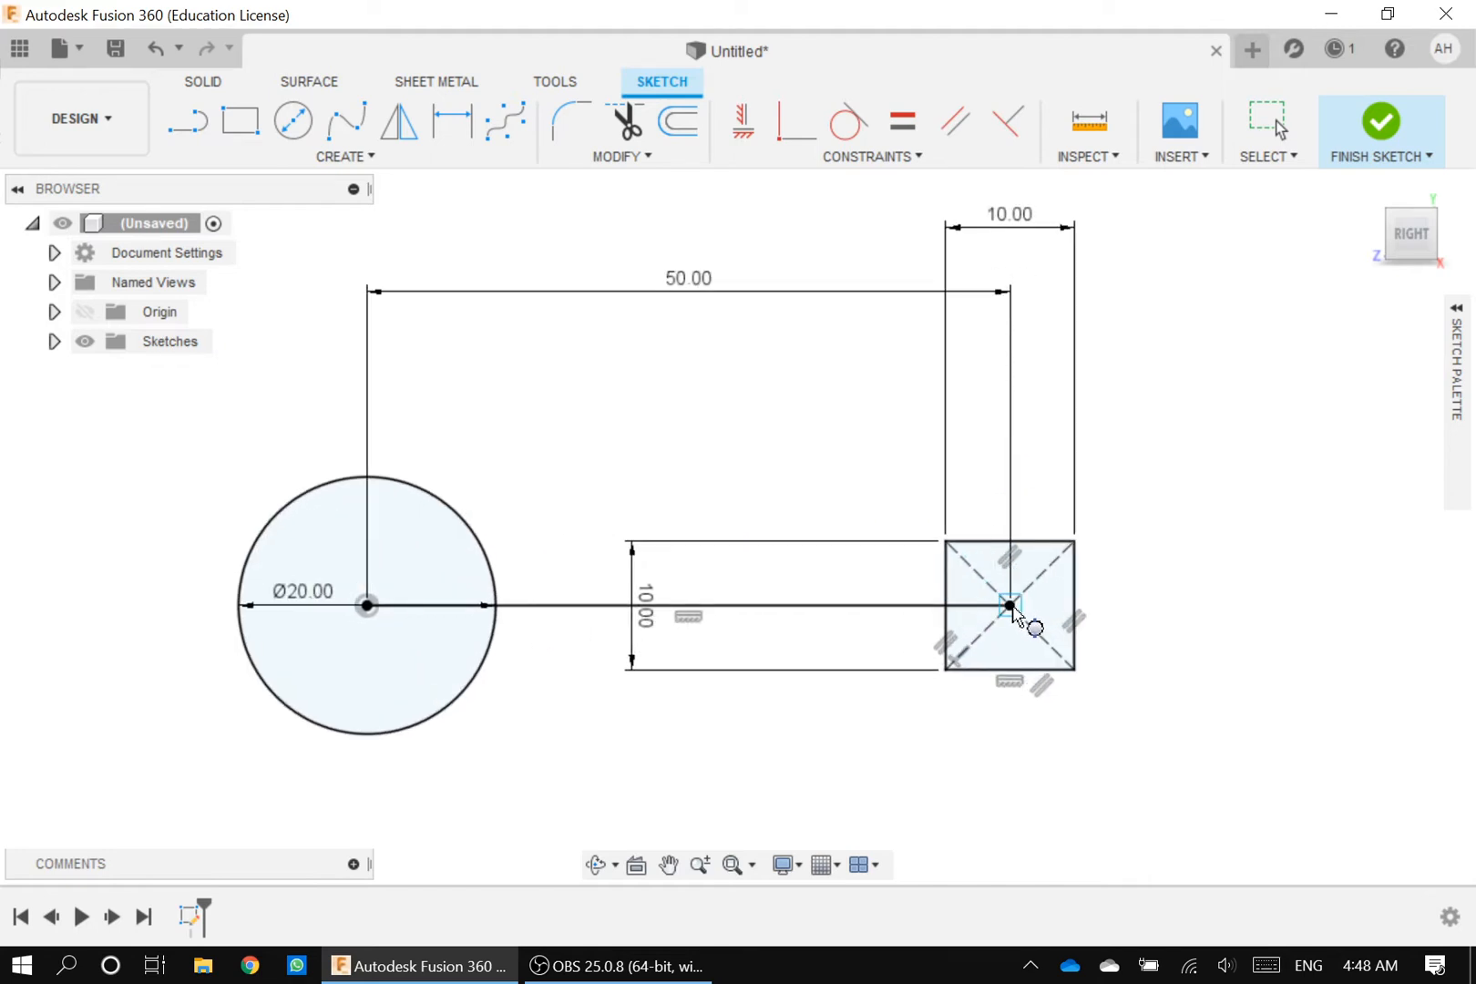
pyautogui.click(1010, 605)
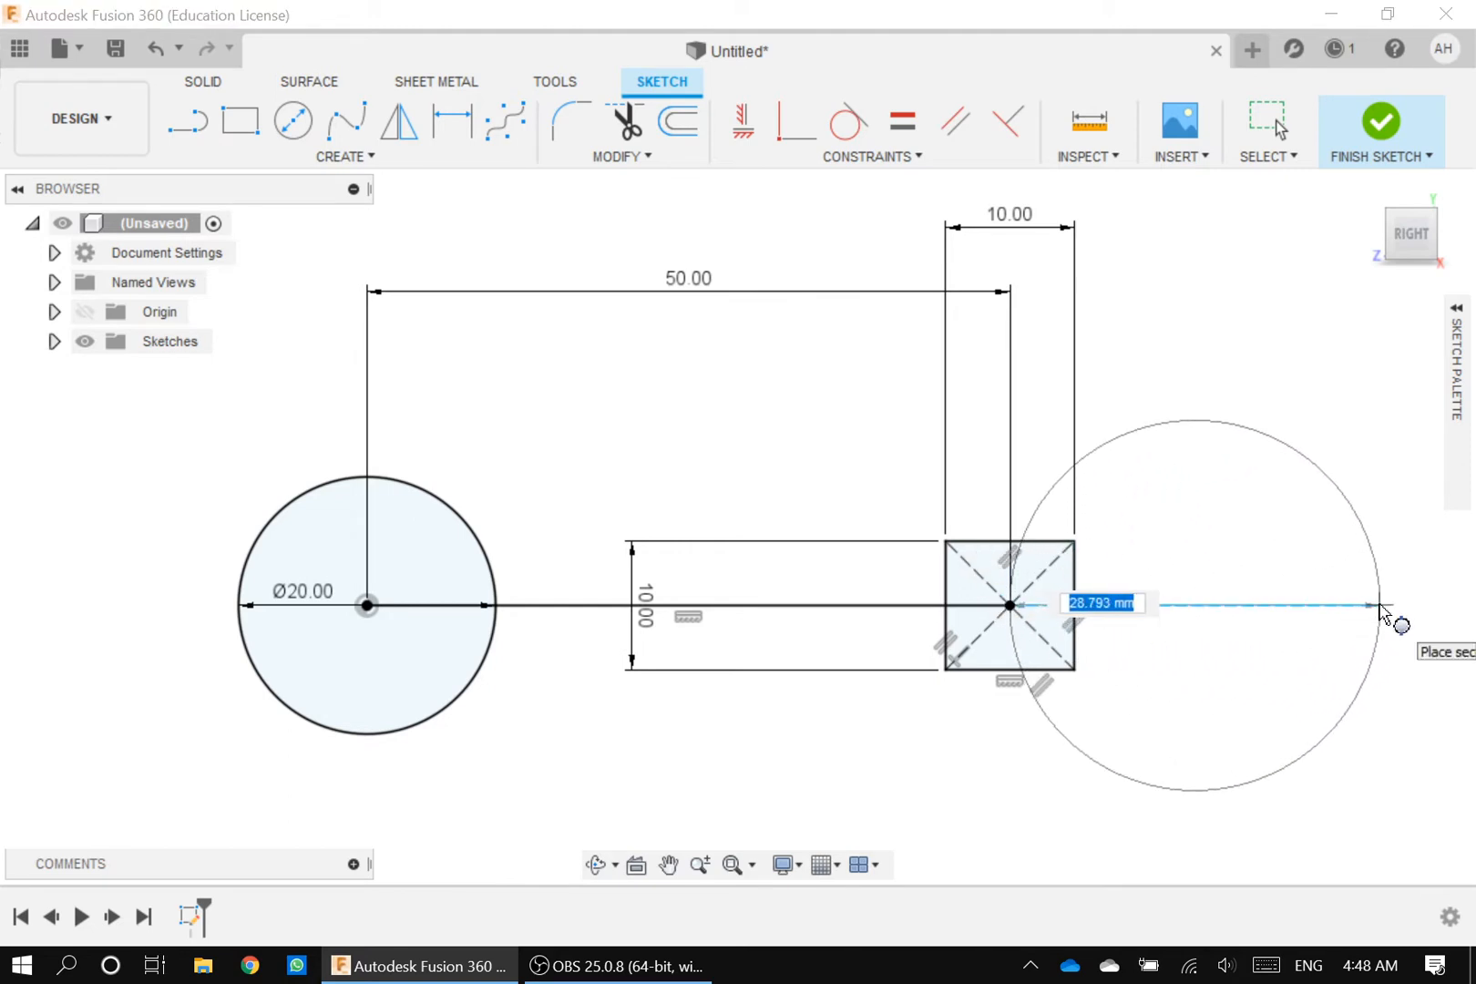
pyautogui.write('40')
pyautogui.press('Tab')
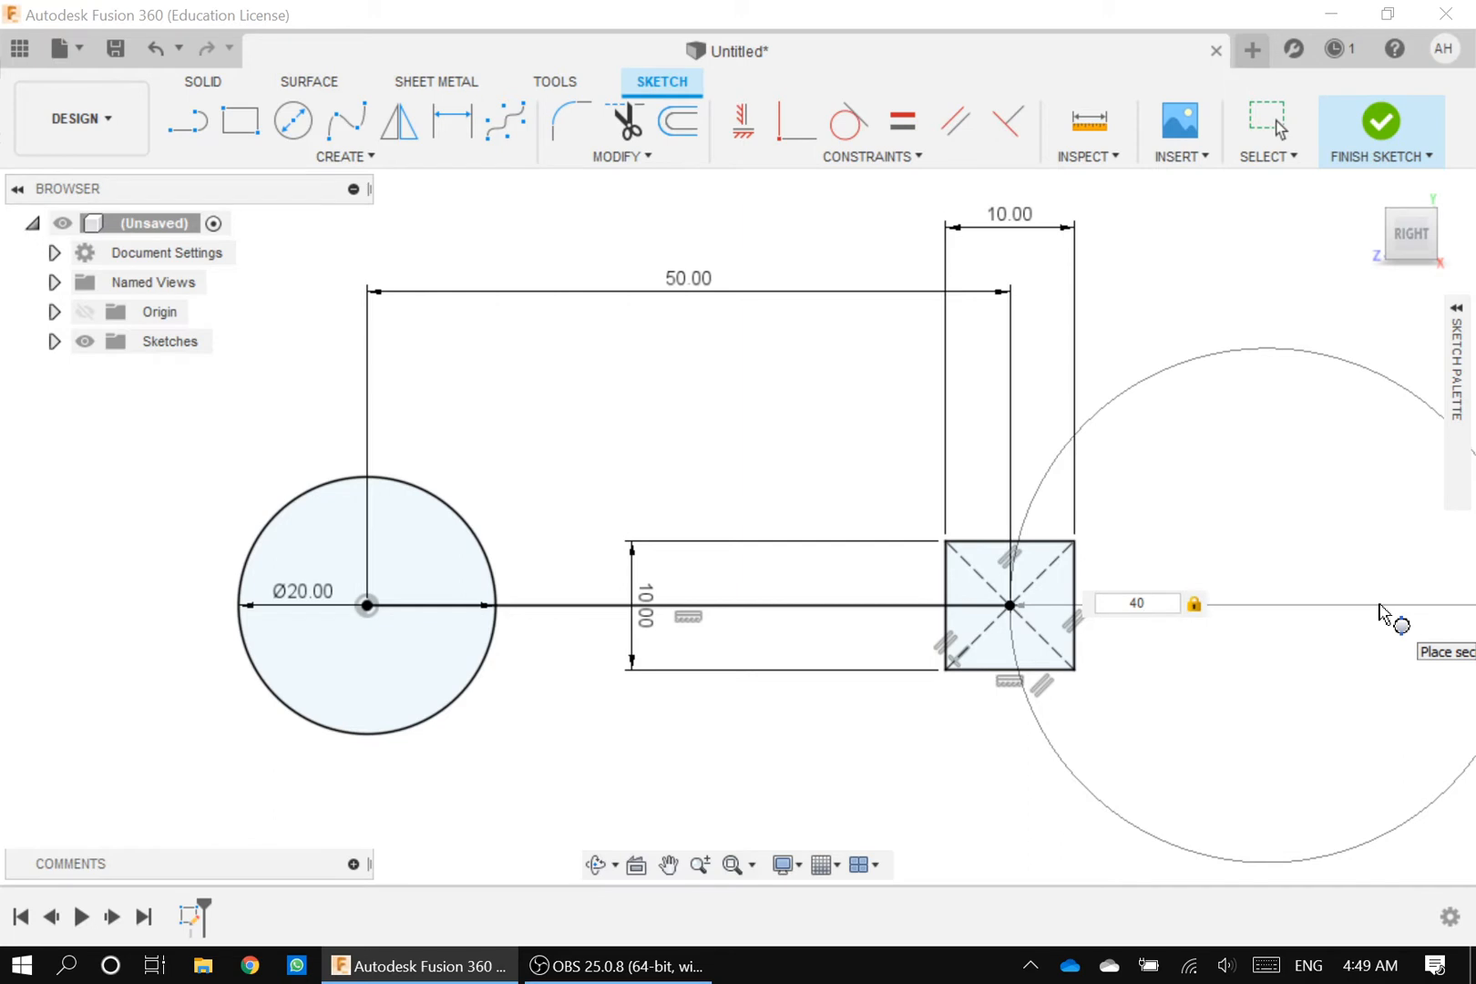
pyautogui.press('Return')
pyautogui.press('Escape')
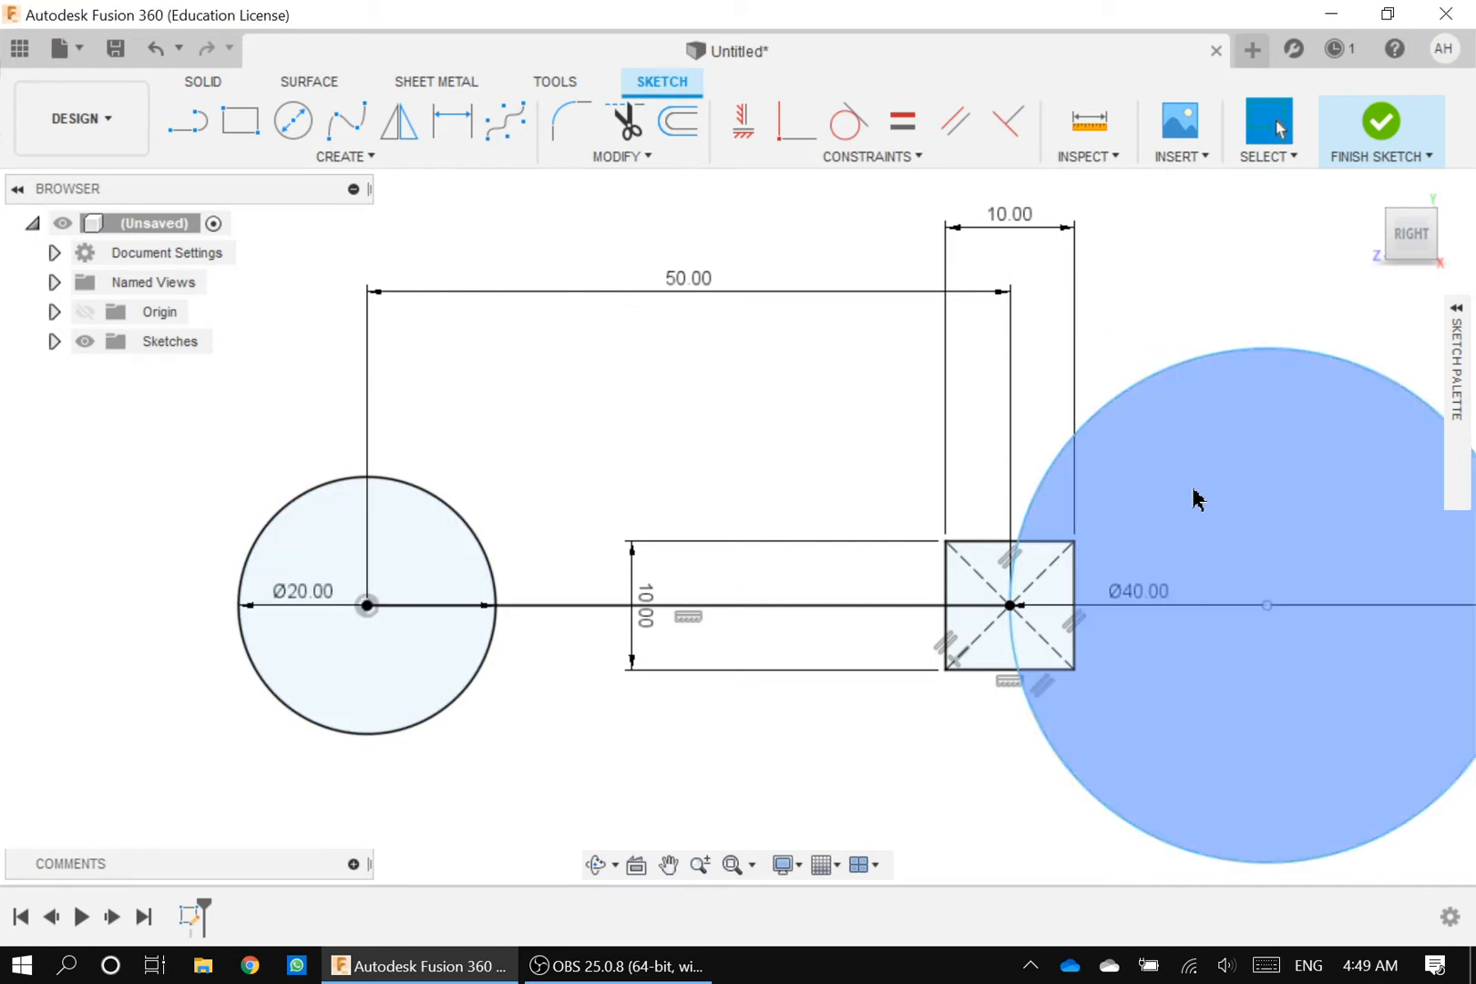
pyautogui.scroll(2, 1192, 498)
pyautogui.scroll(-5, 1180, 515)
pyautogui.scroll(-1, 1156, 510)
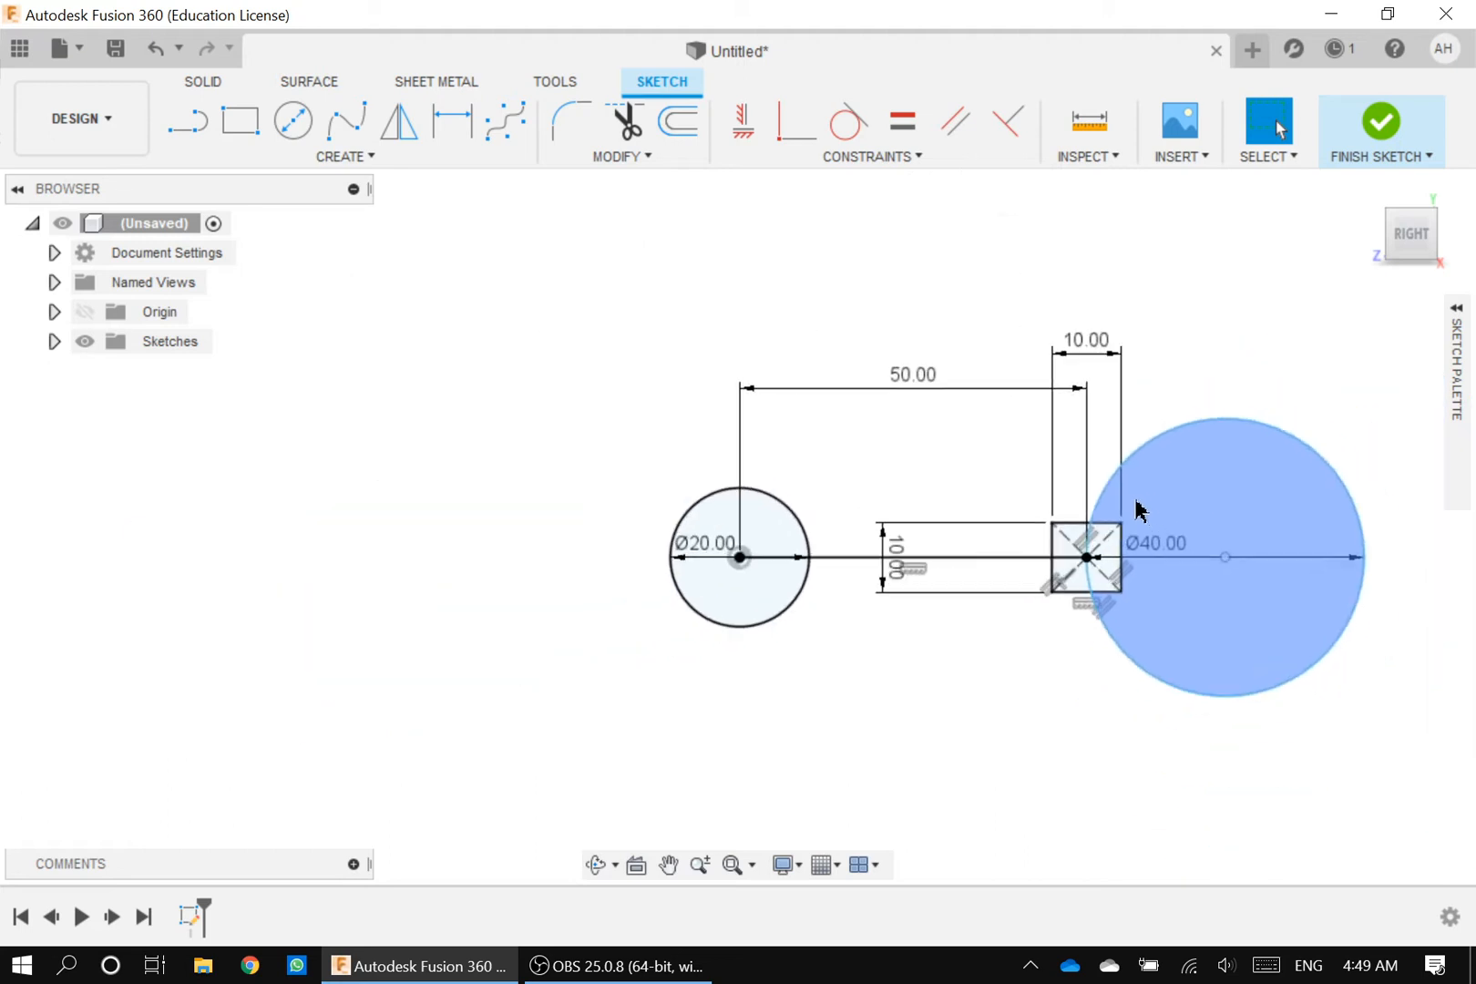
pyautogui.scroll(4, 1113, 504)
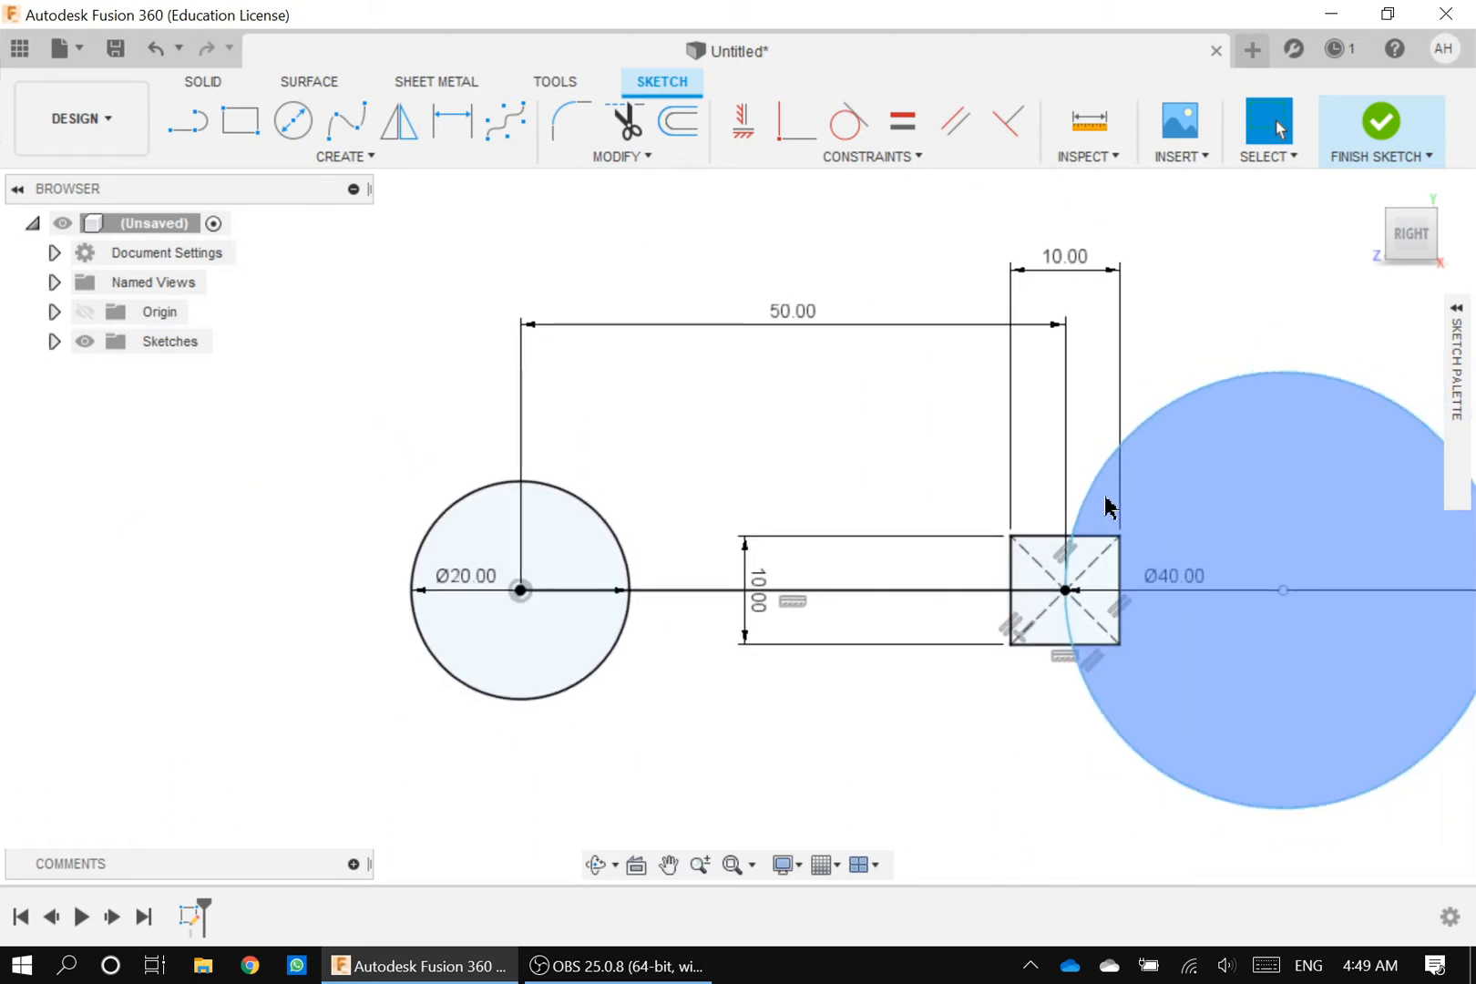
# Step: Draw a sloped line about 71 mm long from the top of the 20 mm circle to the top of the 40 mm circle
pyautogui.scroll(1, 1106, 503)
pyautogui.scroll(-1, 1107, 504)
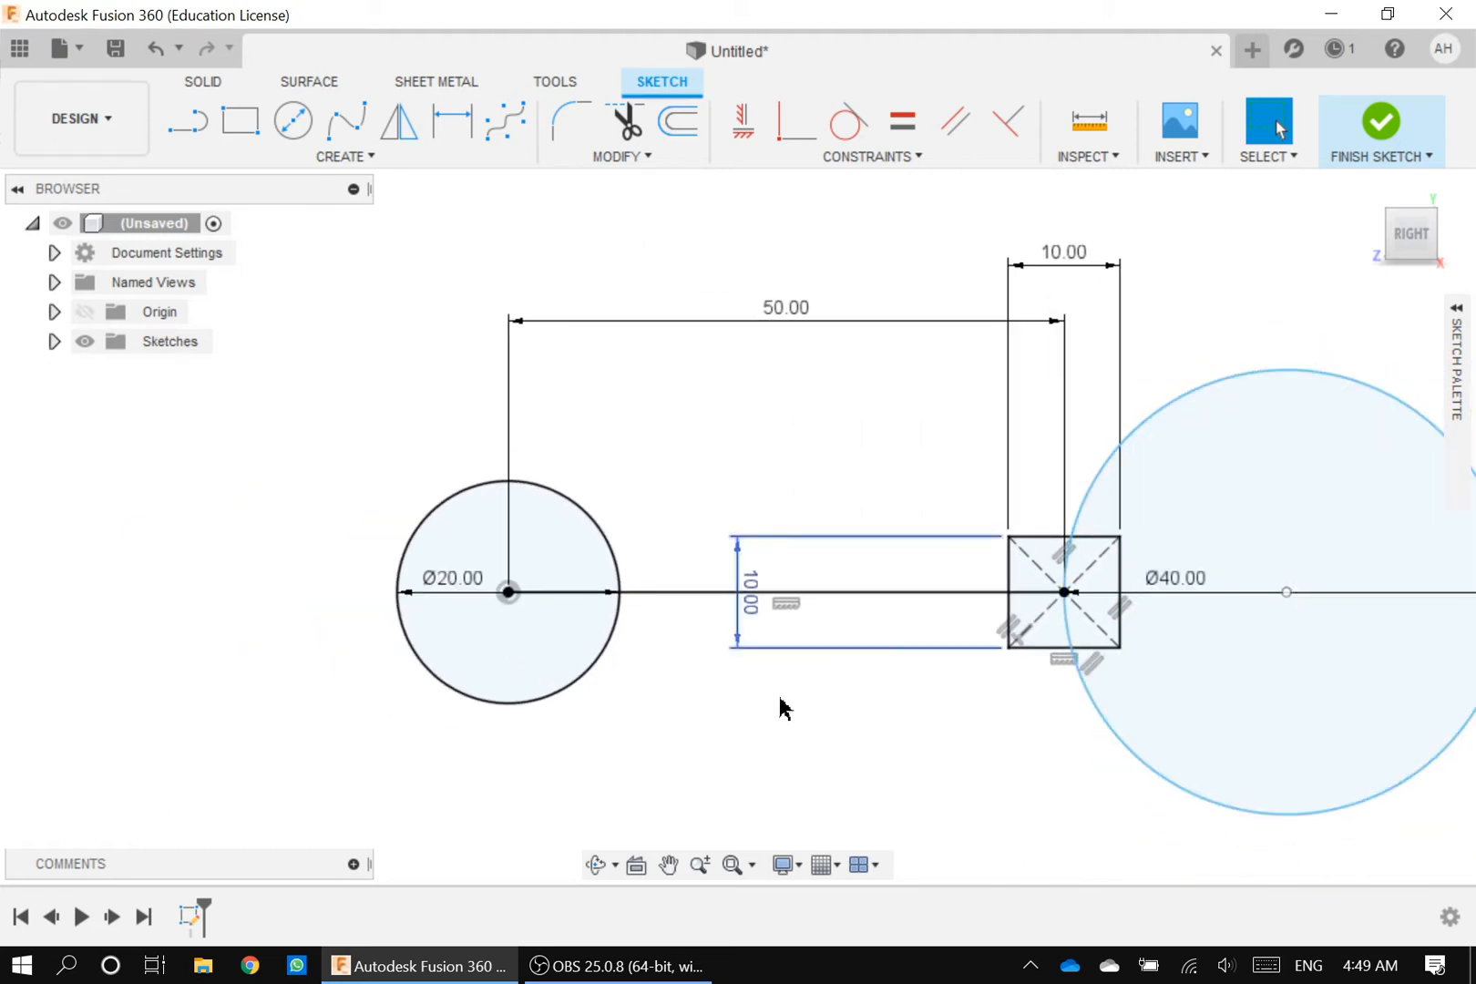
pyautogui.click(730, 866)
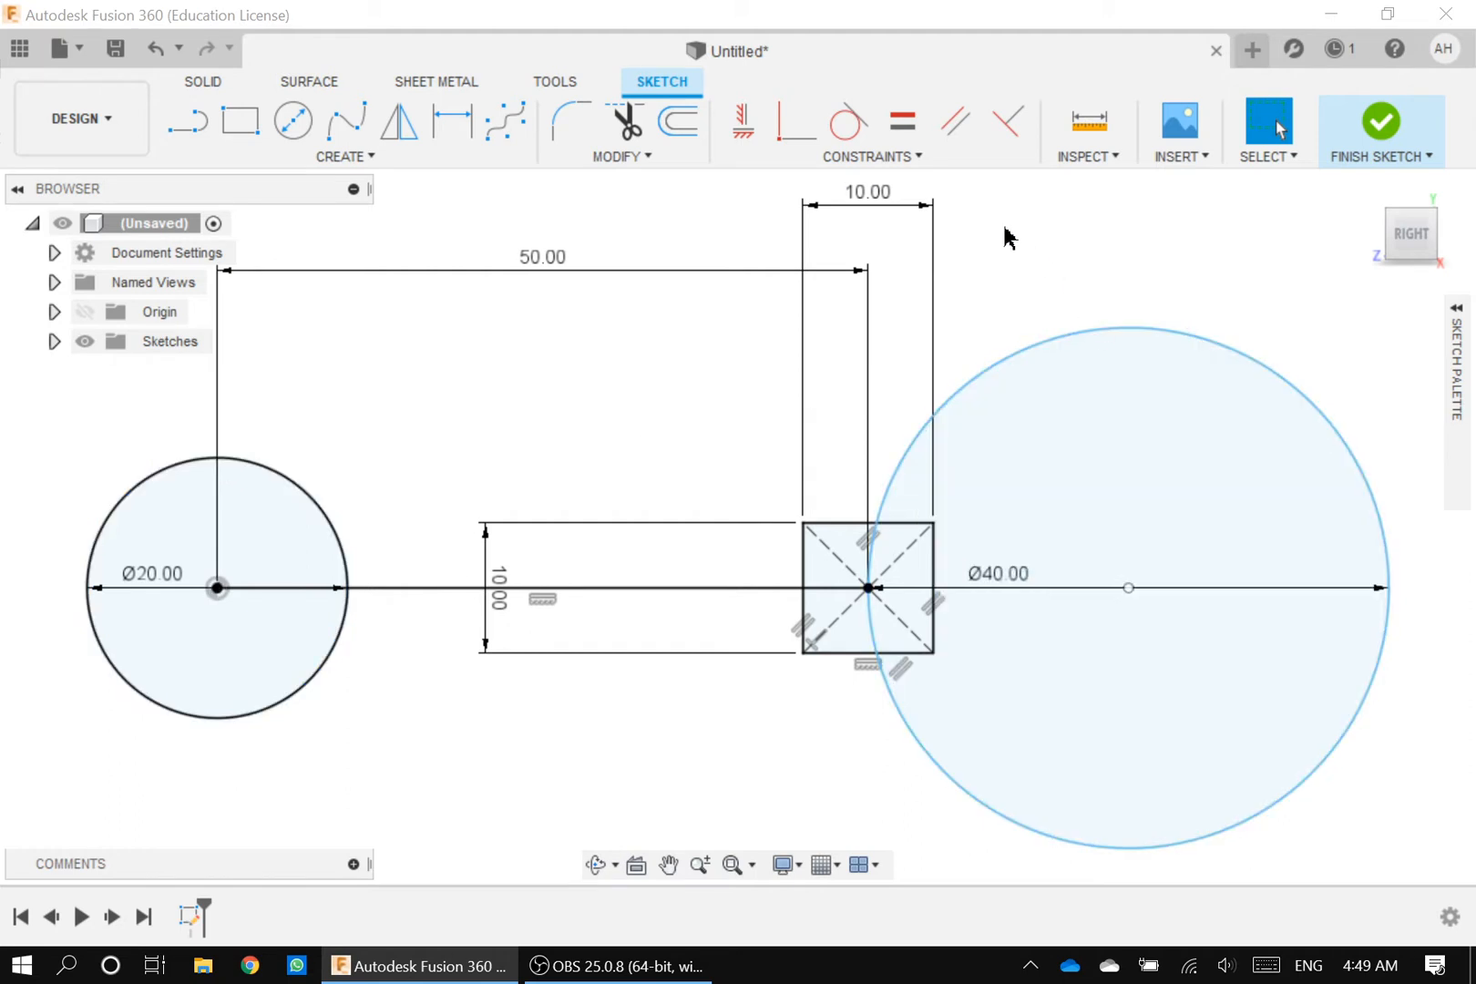
pyautogui.click(195, 124)
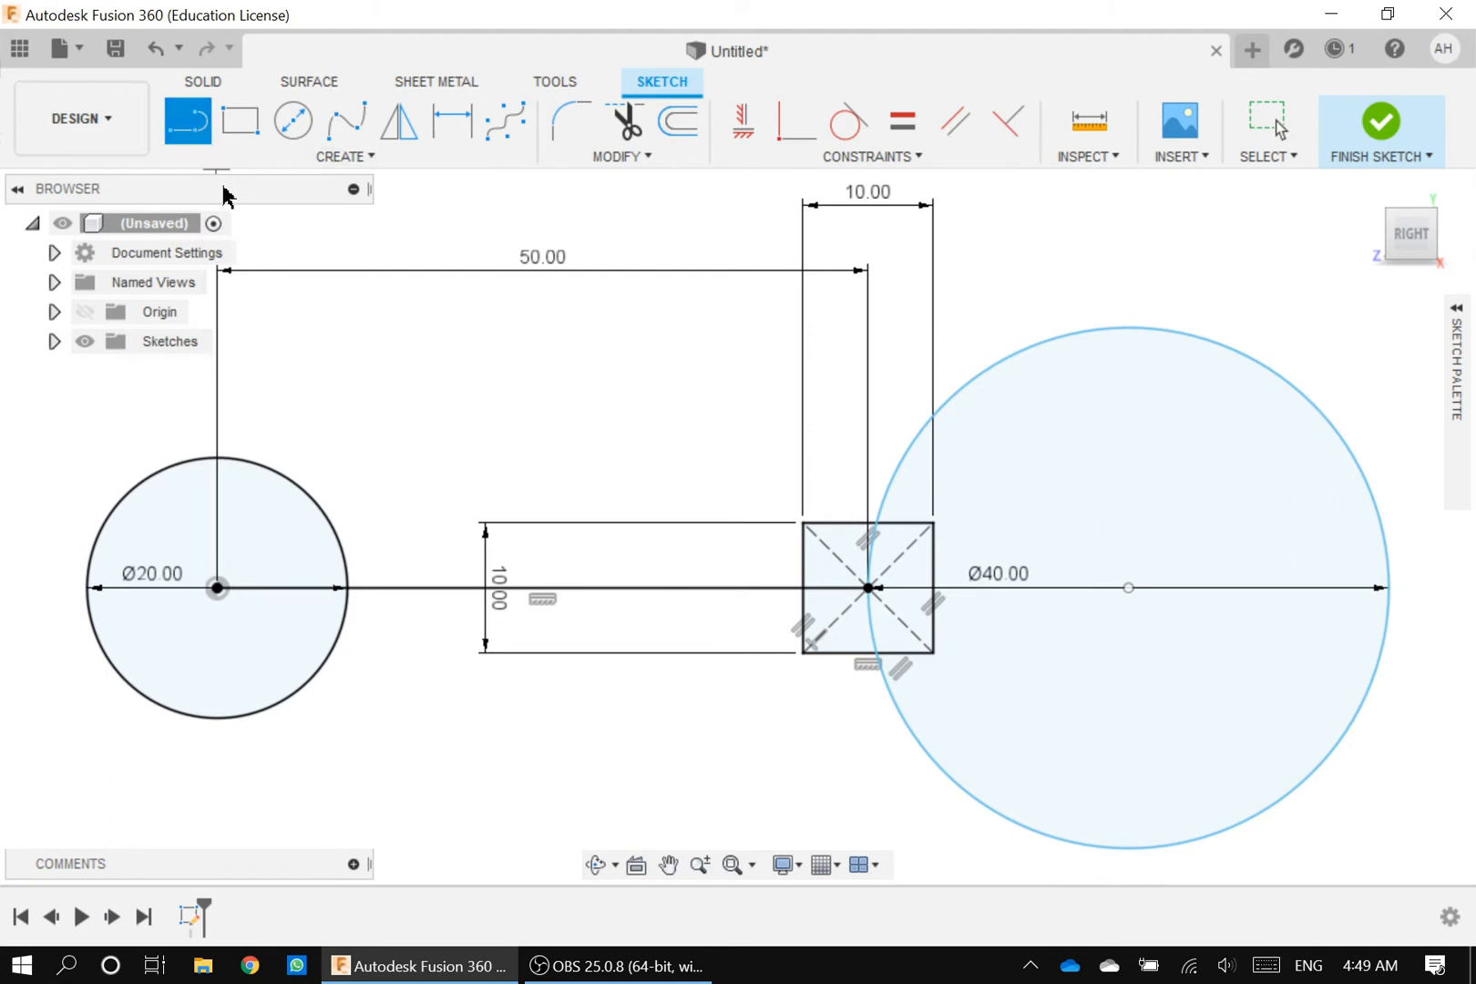
pyautogui.click(217, 459)
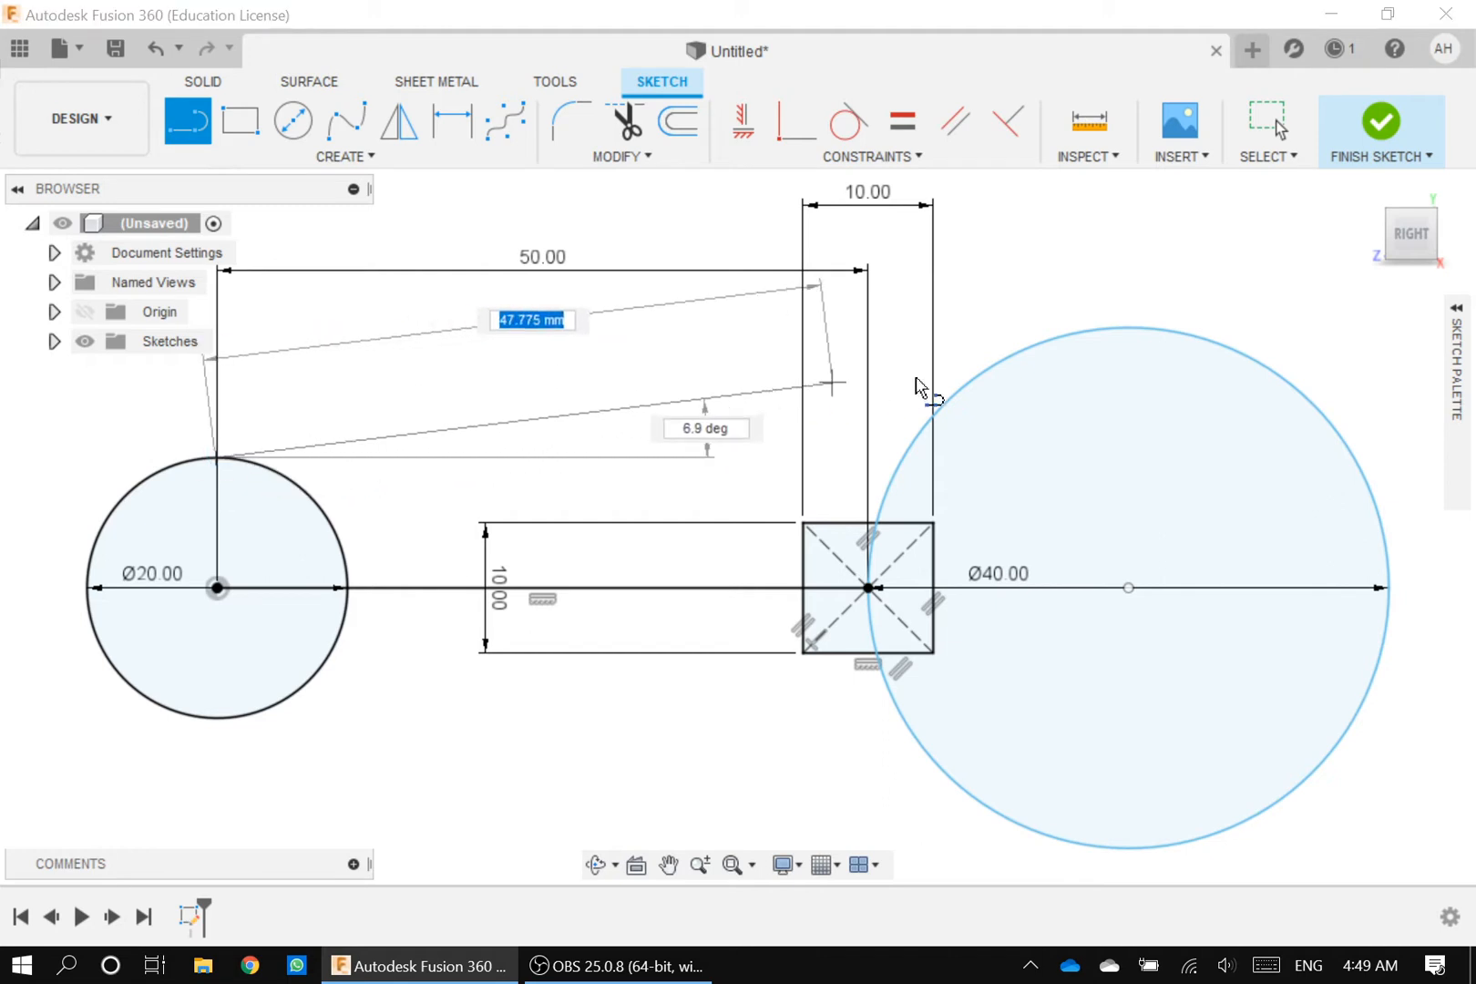
pyautogui.click(1130, 329)
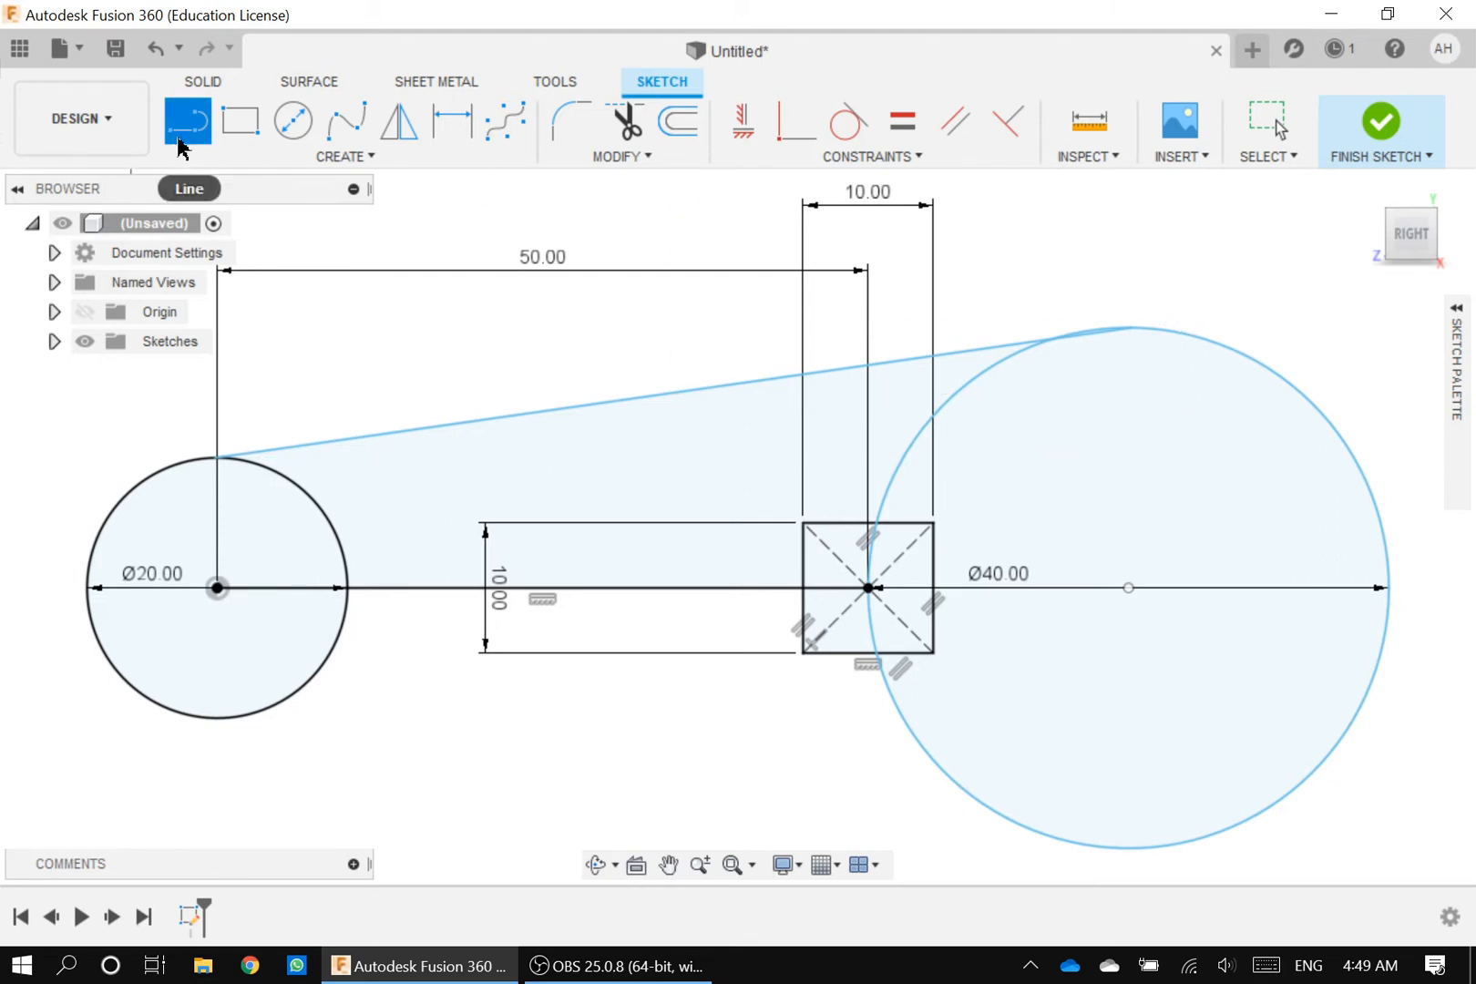
pyautogui.press('Escape')
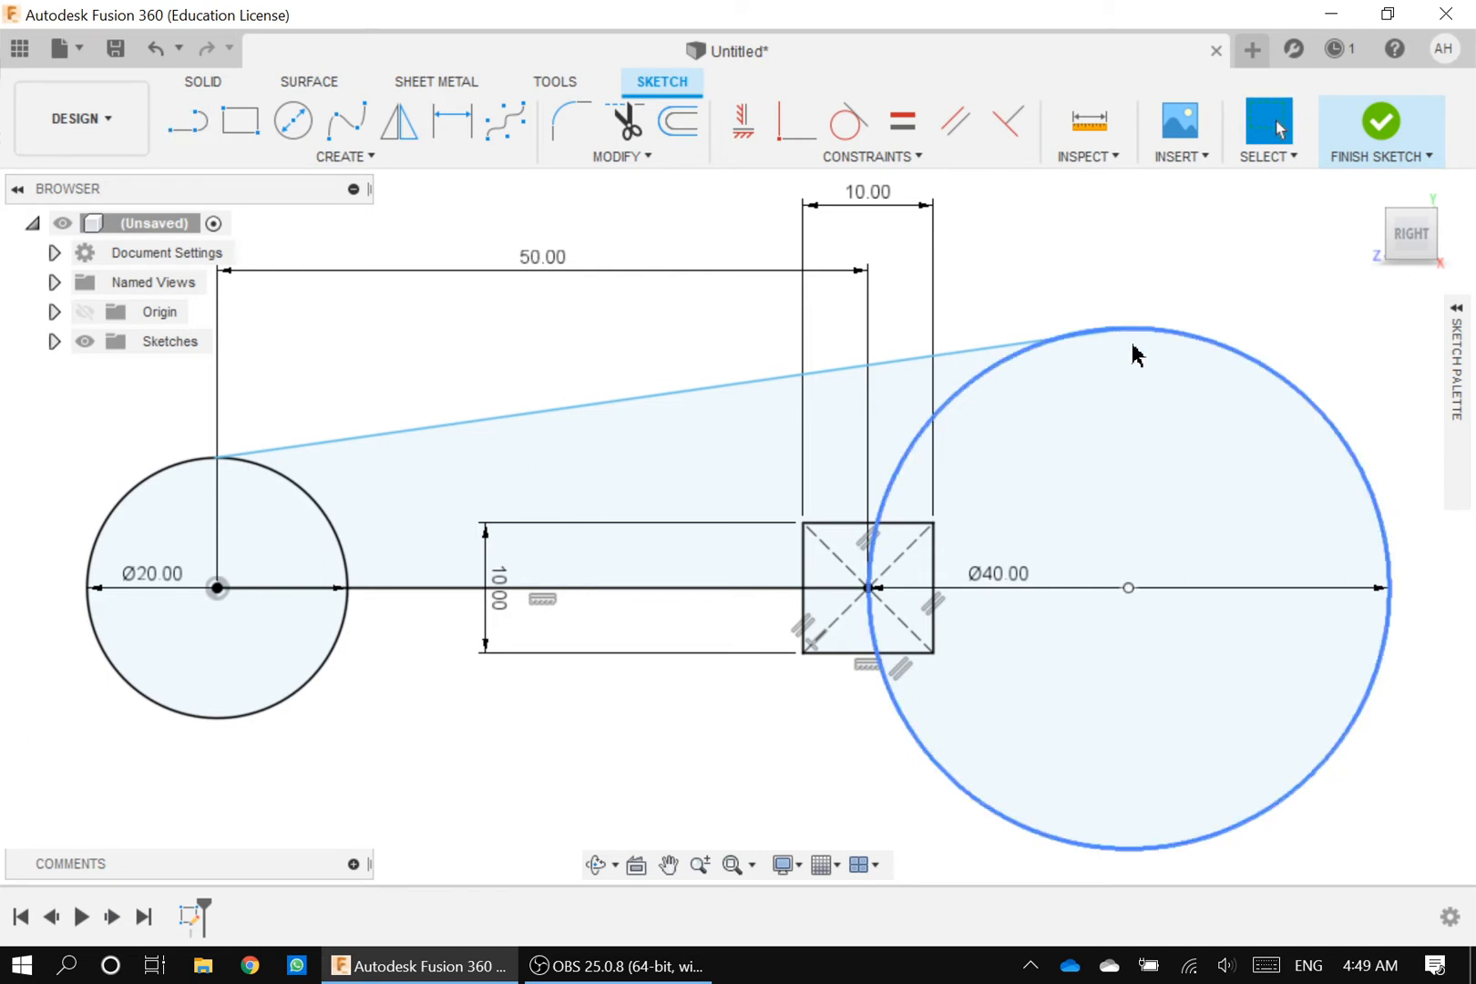
# Step: Apply a tangent constraint between the upper sloped line and the 40 mm circle
pyautogui.scroll(8, 1168, 318)
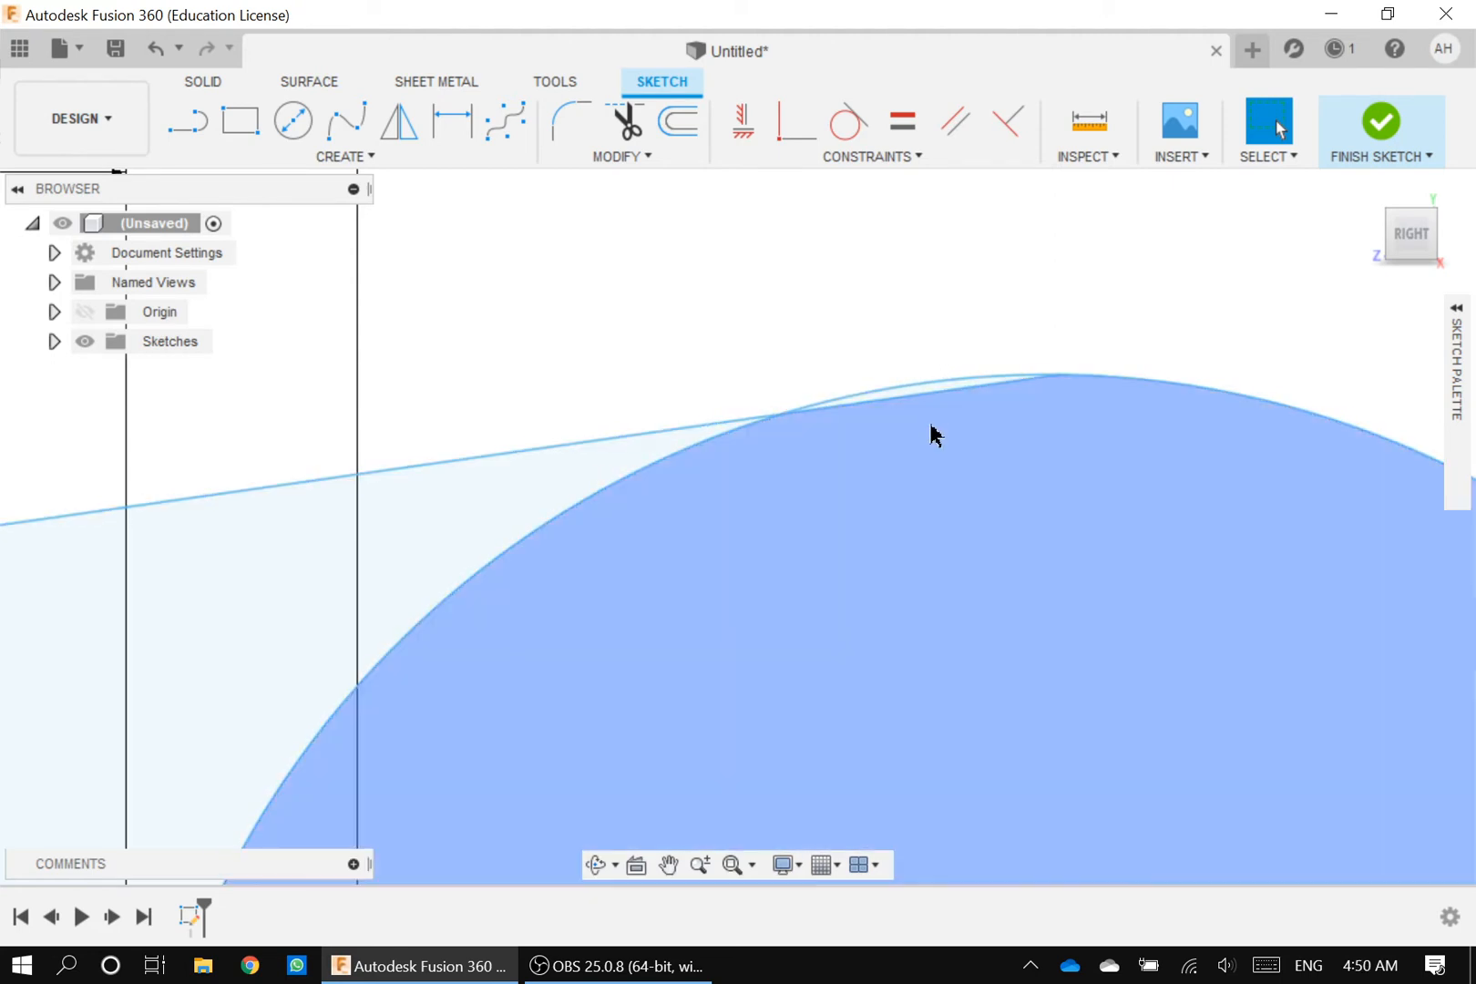
pyautogui.scroll(-5, 918, 385)
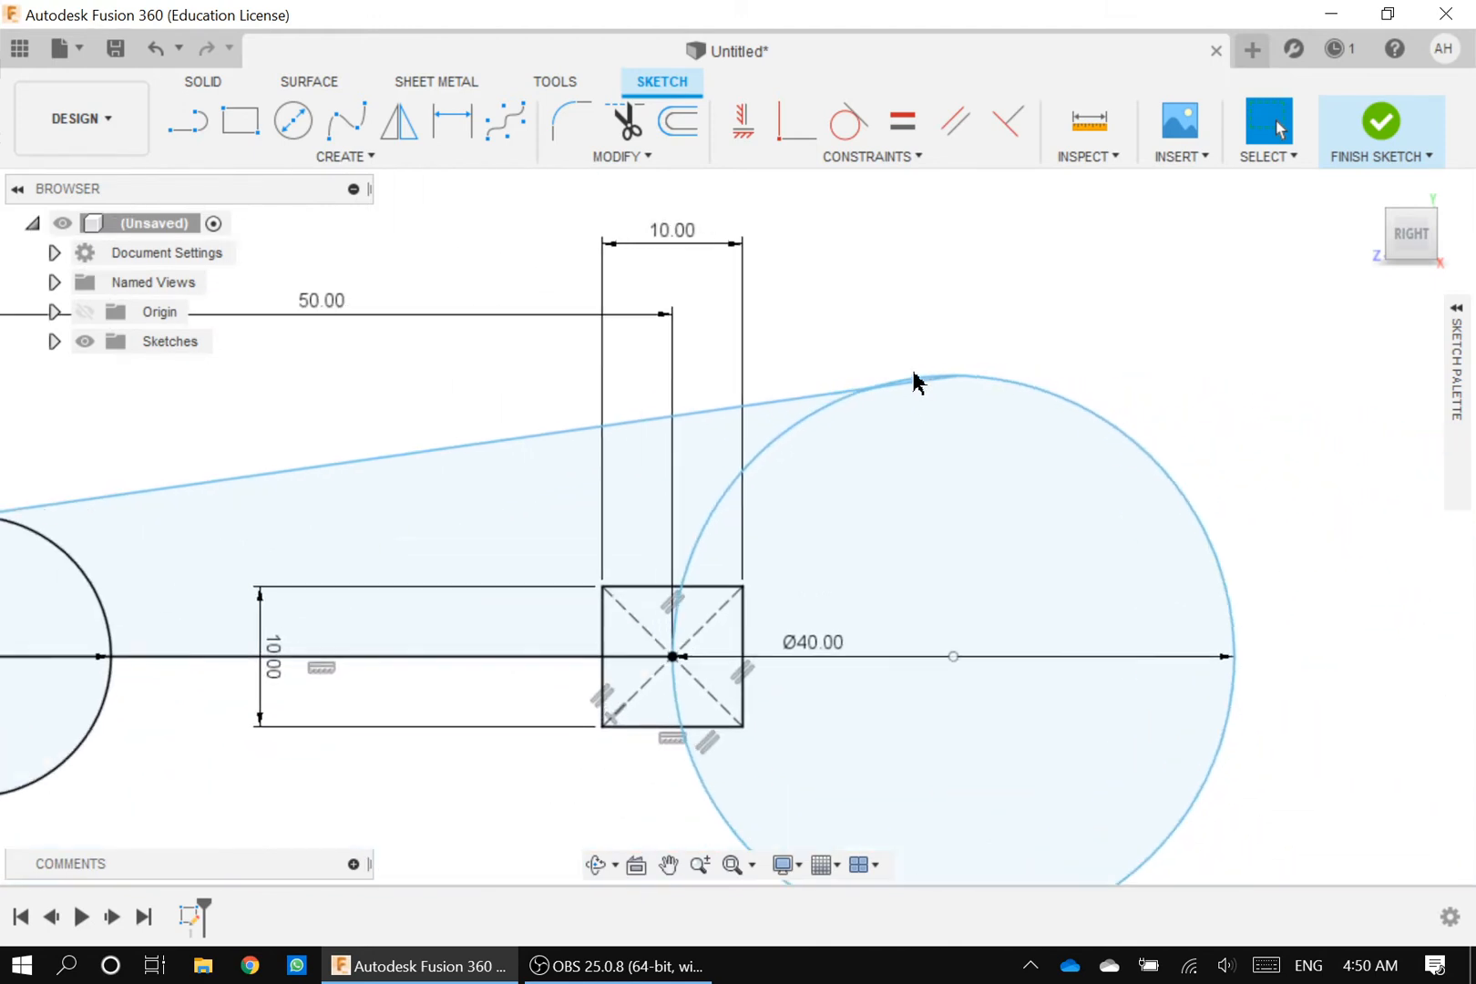
pyautogui.scroll(5, 918, 384)
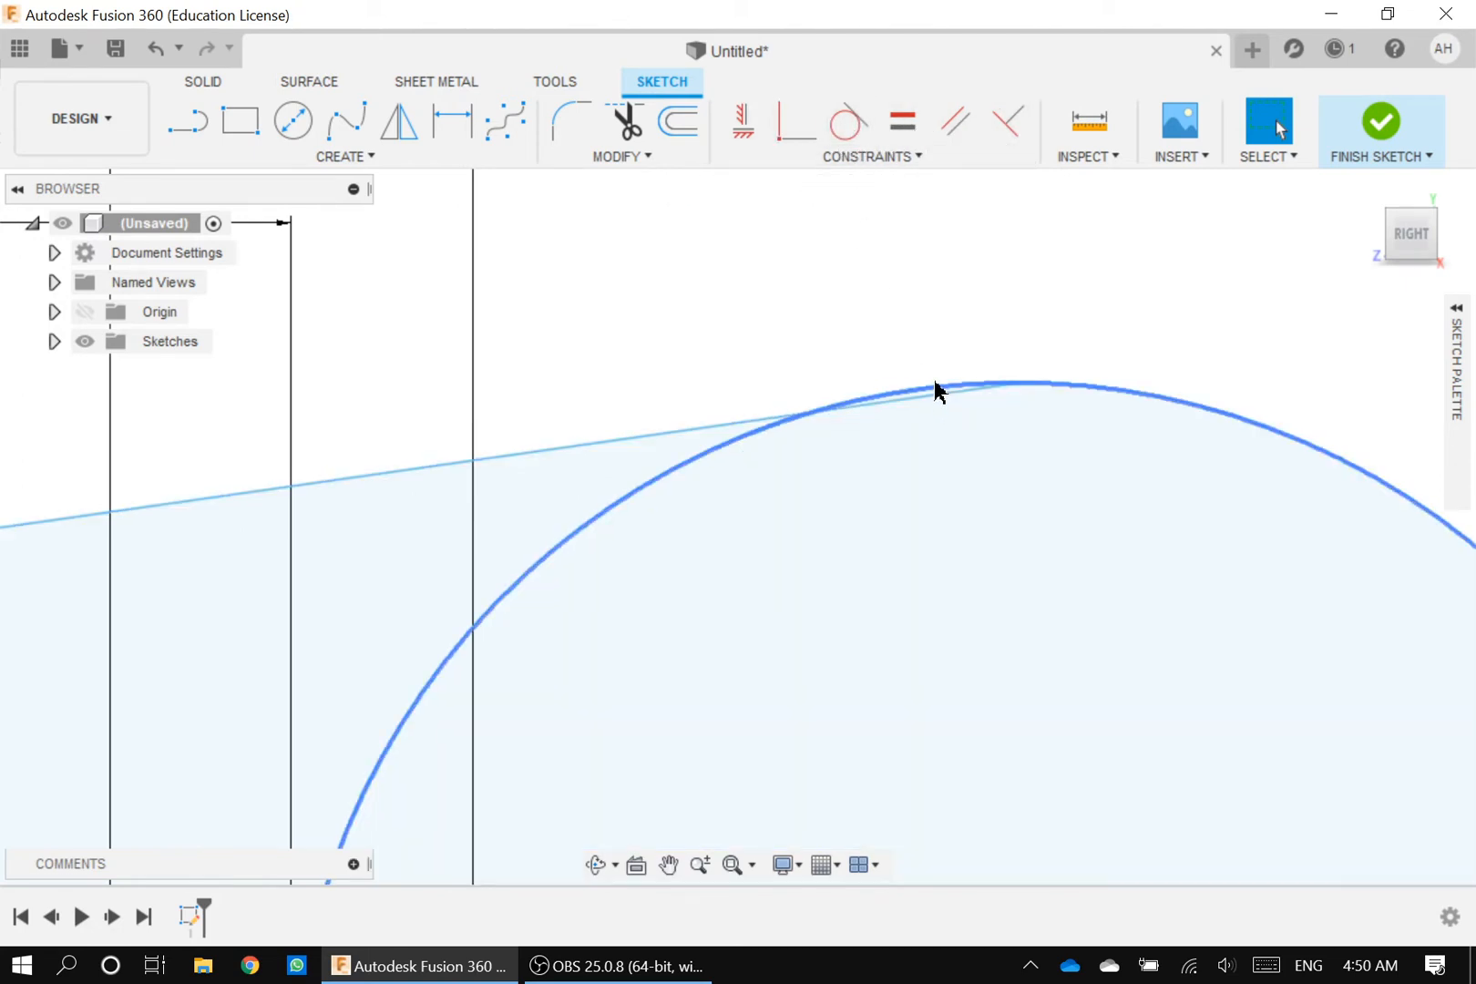
pyautogui.click(849, 124)
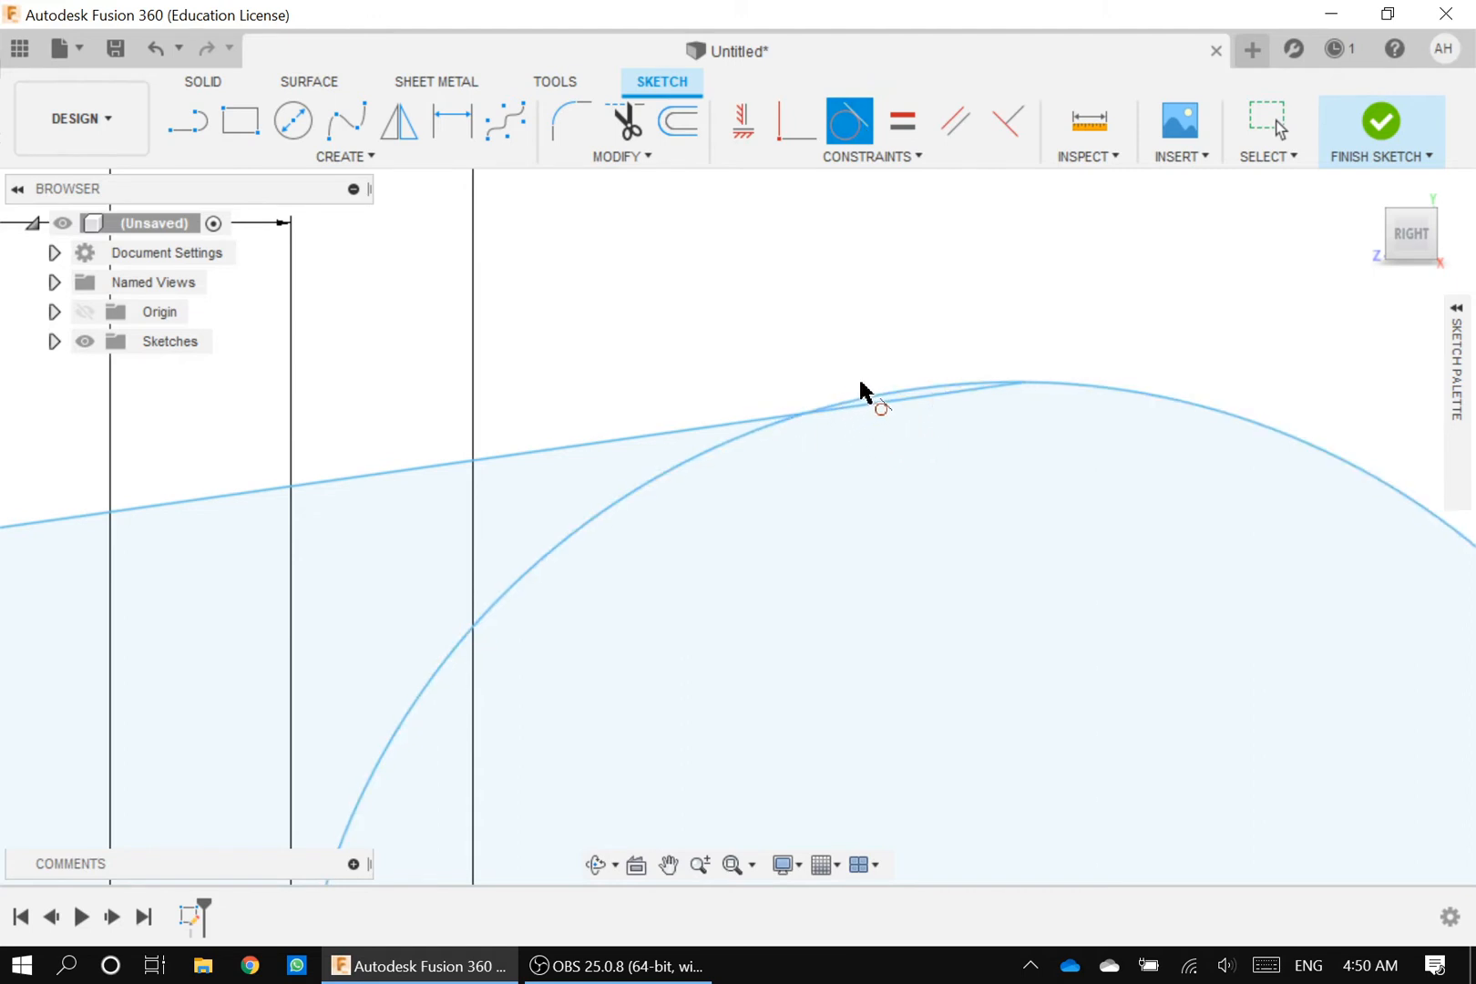
pyautogui.click(671, 437)
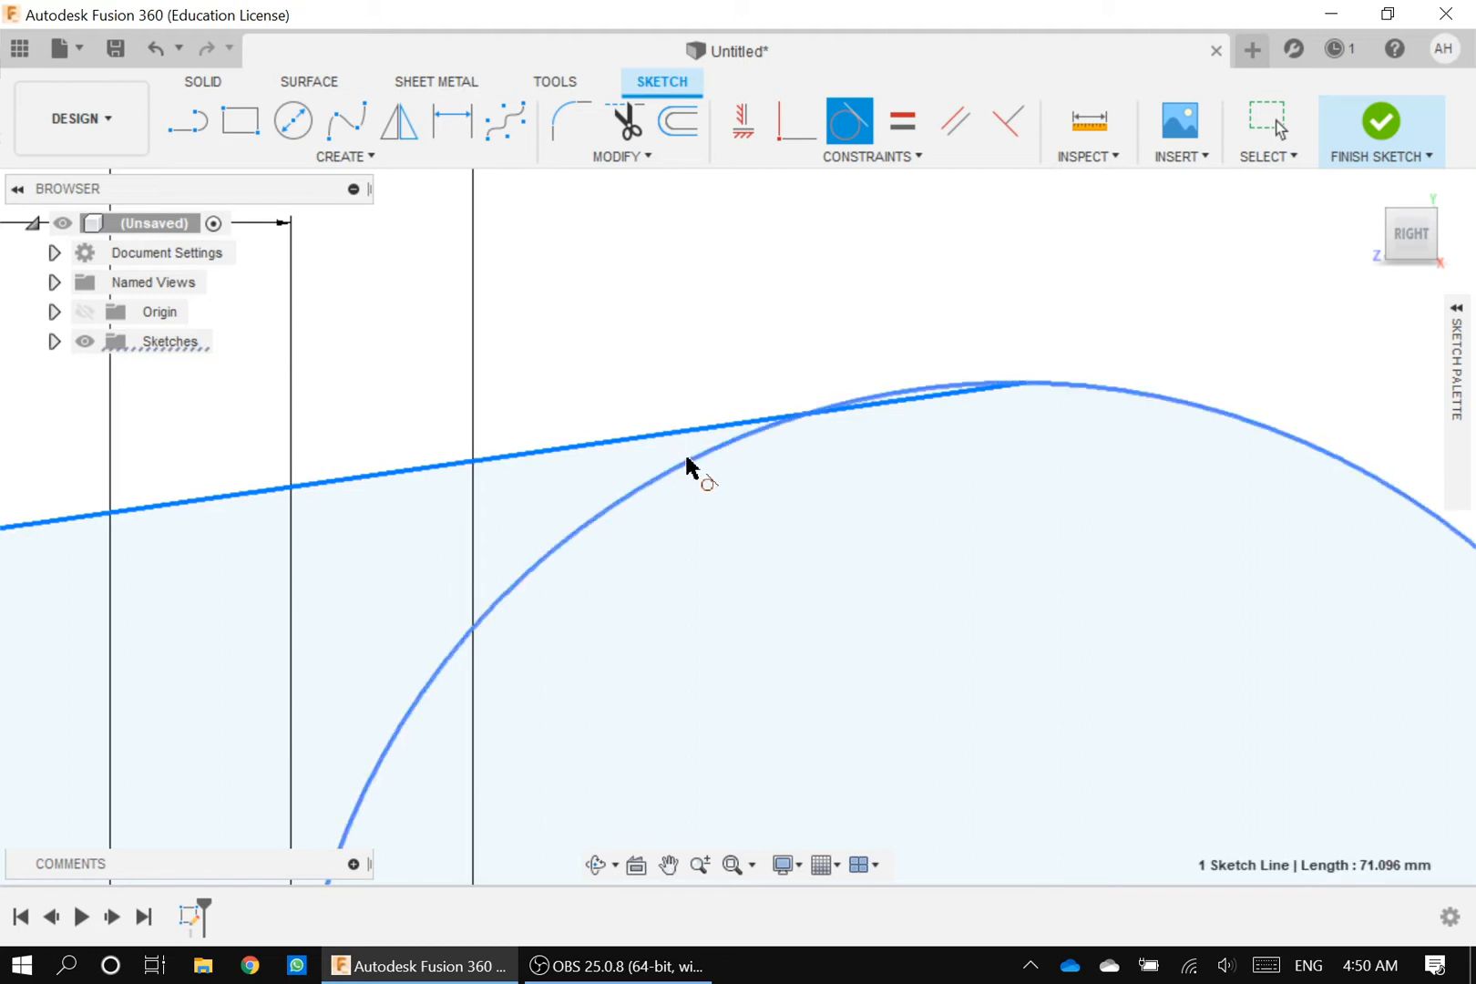
pyautogui.click(688, 465)
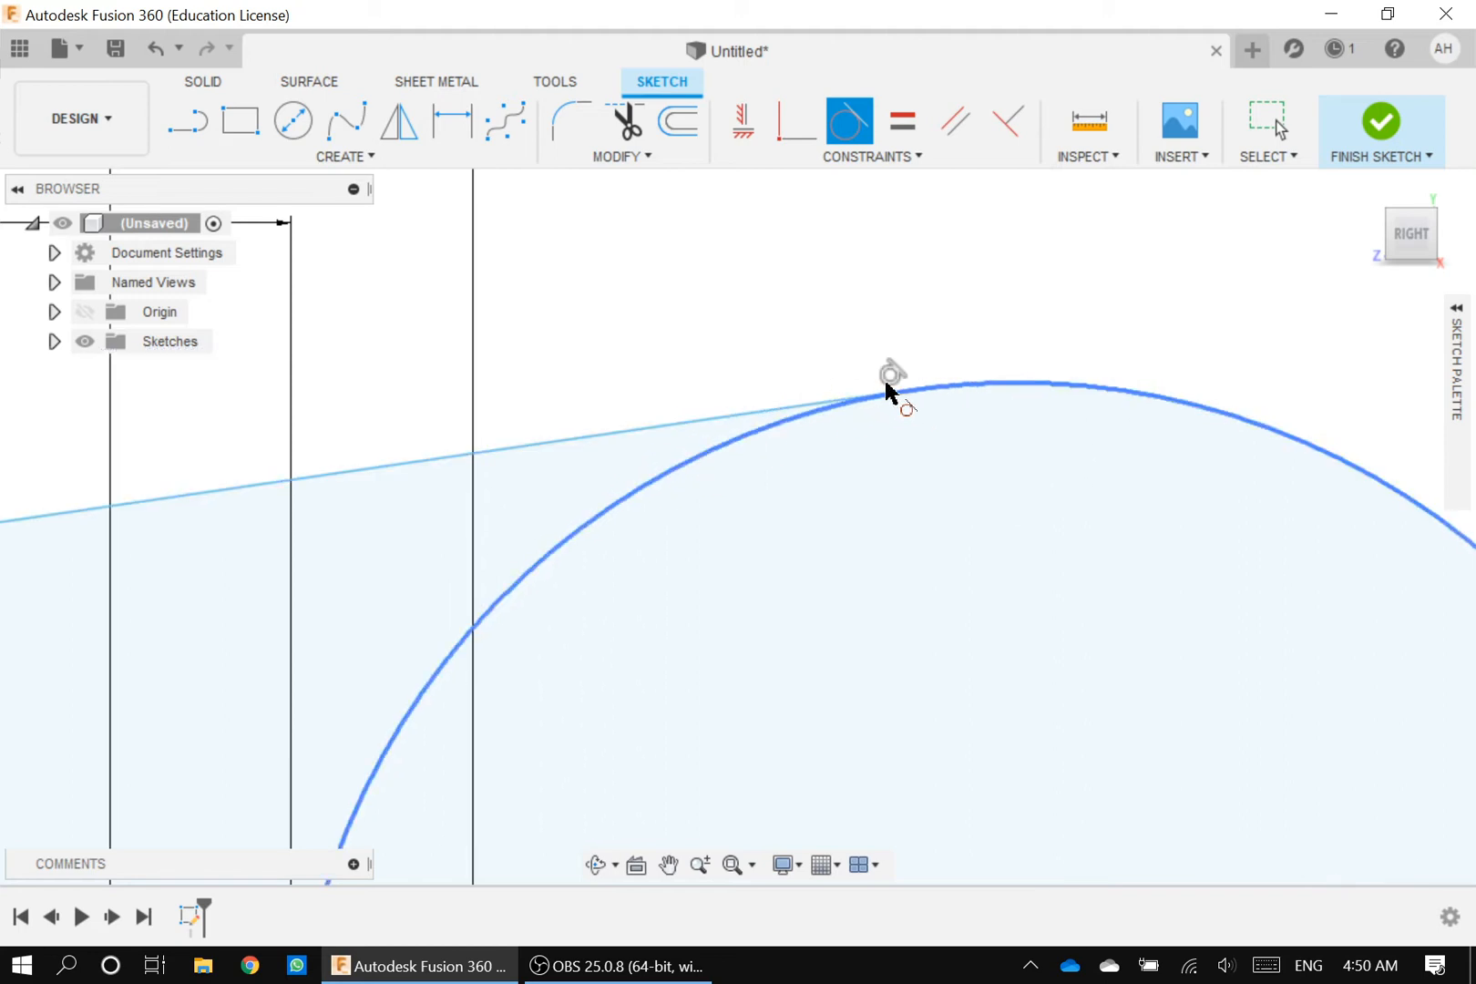
# Step: Apply a tangent constraint between the 20 mm circle and the upper sloped line
pyautogui.scroll(-2, 756, 466)
pyautogui.scroll(-3, 760, 462)
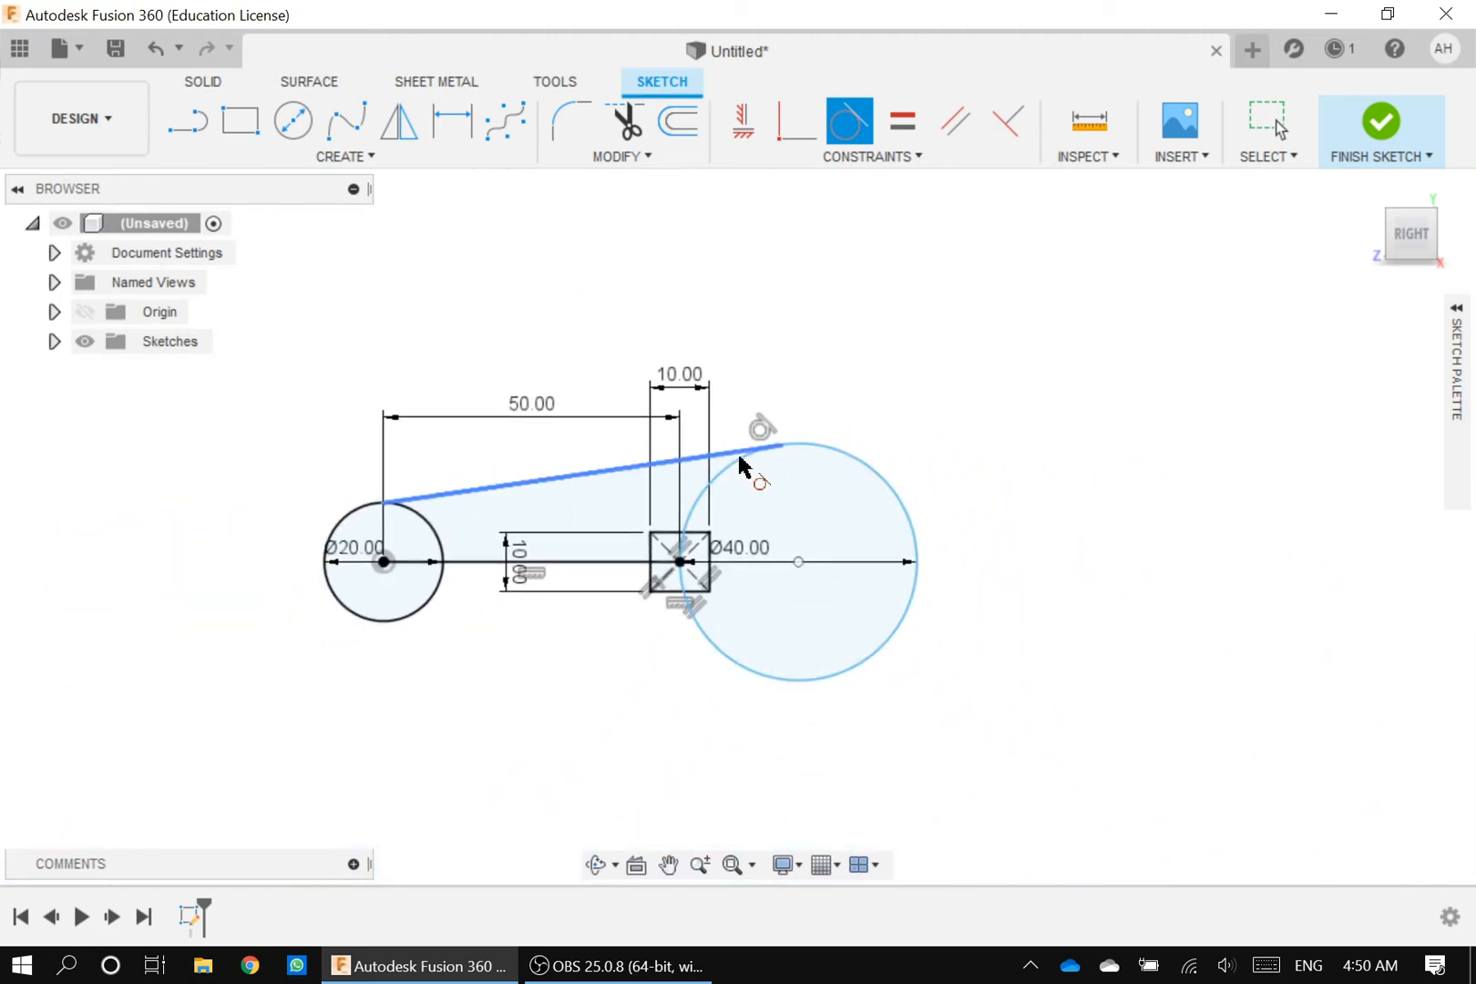
pyautogui.scroll(5, 378, 512)
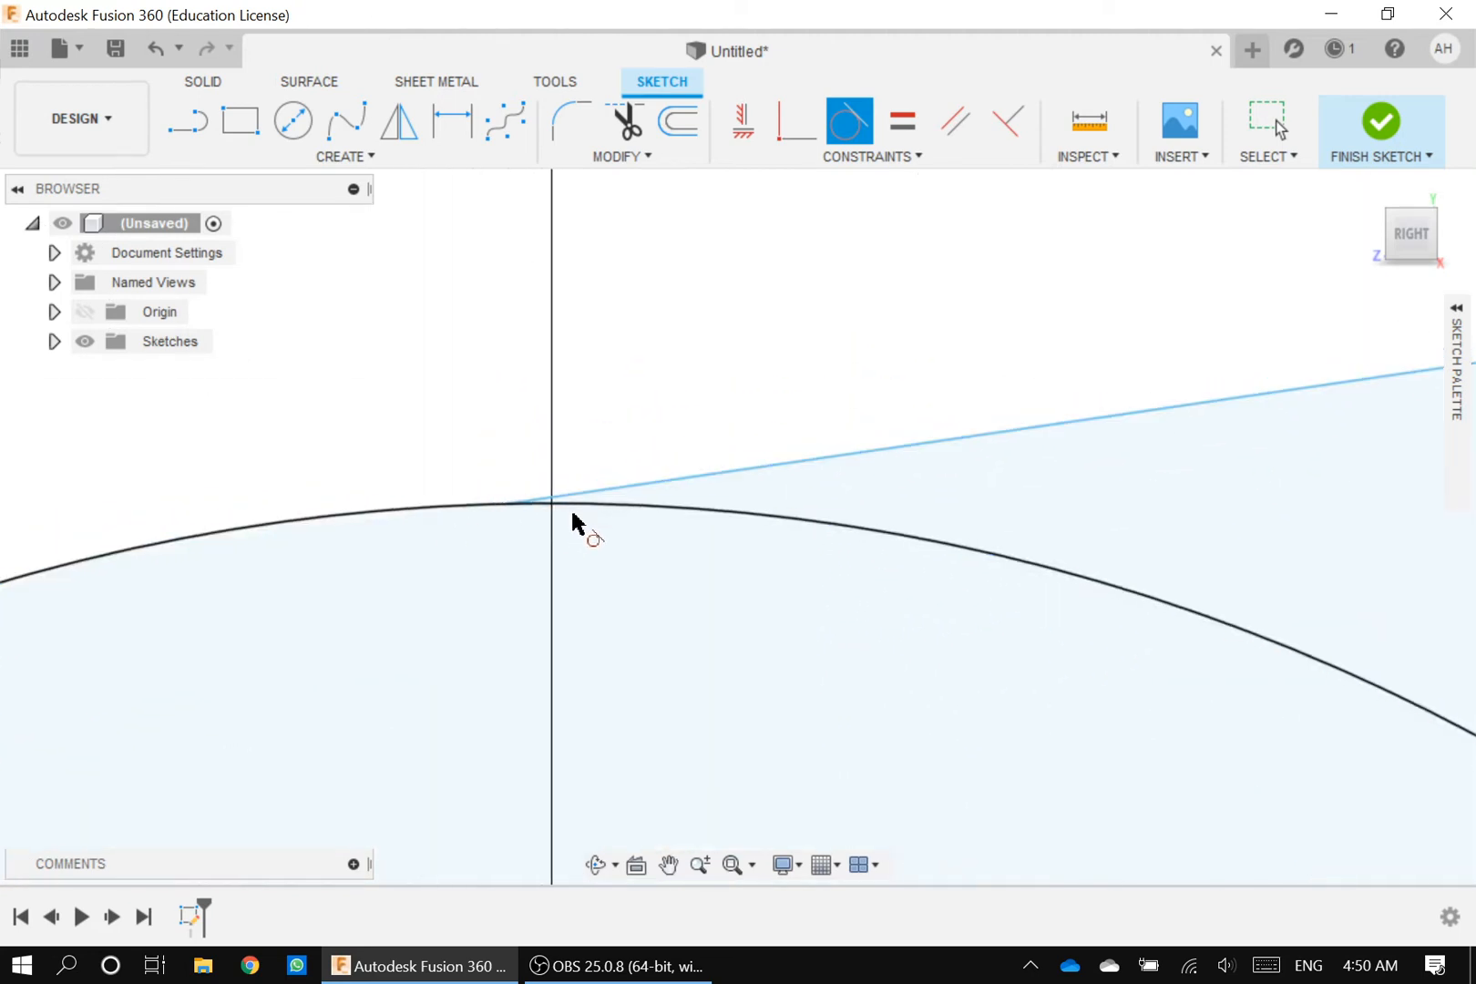
pyautogui.click(398, 515)
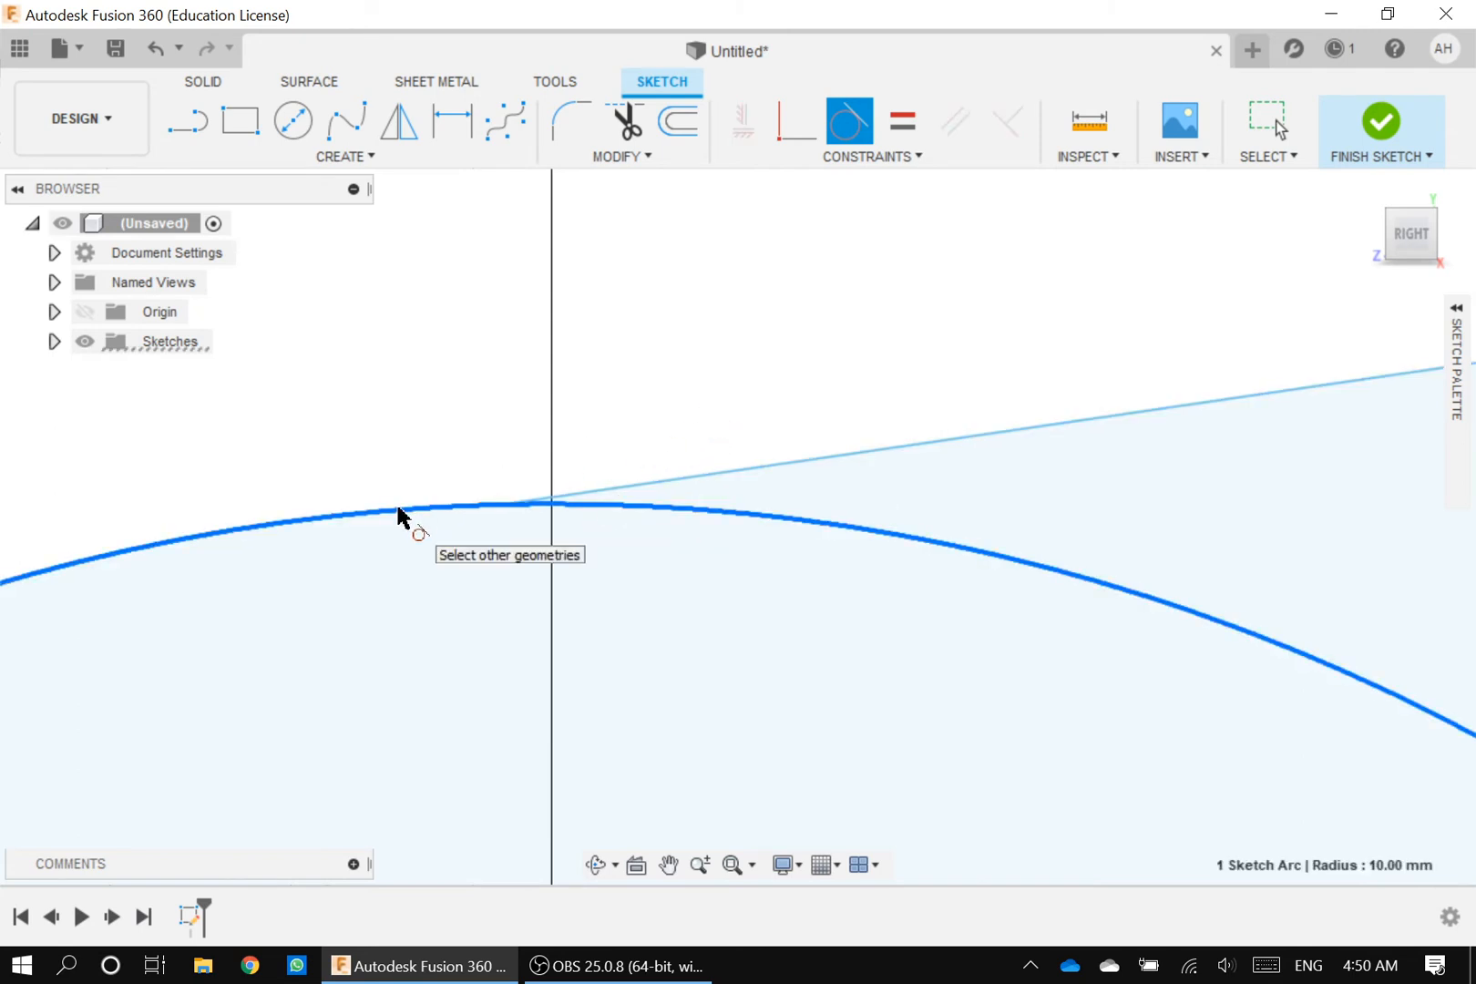
pyautogui.click(655, 491)
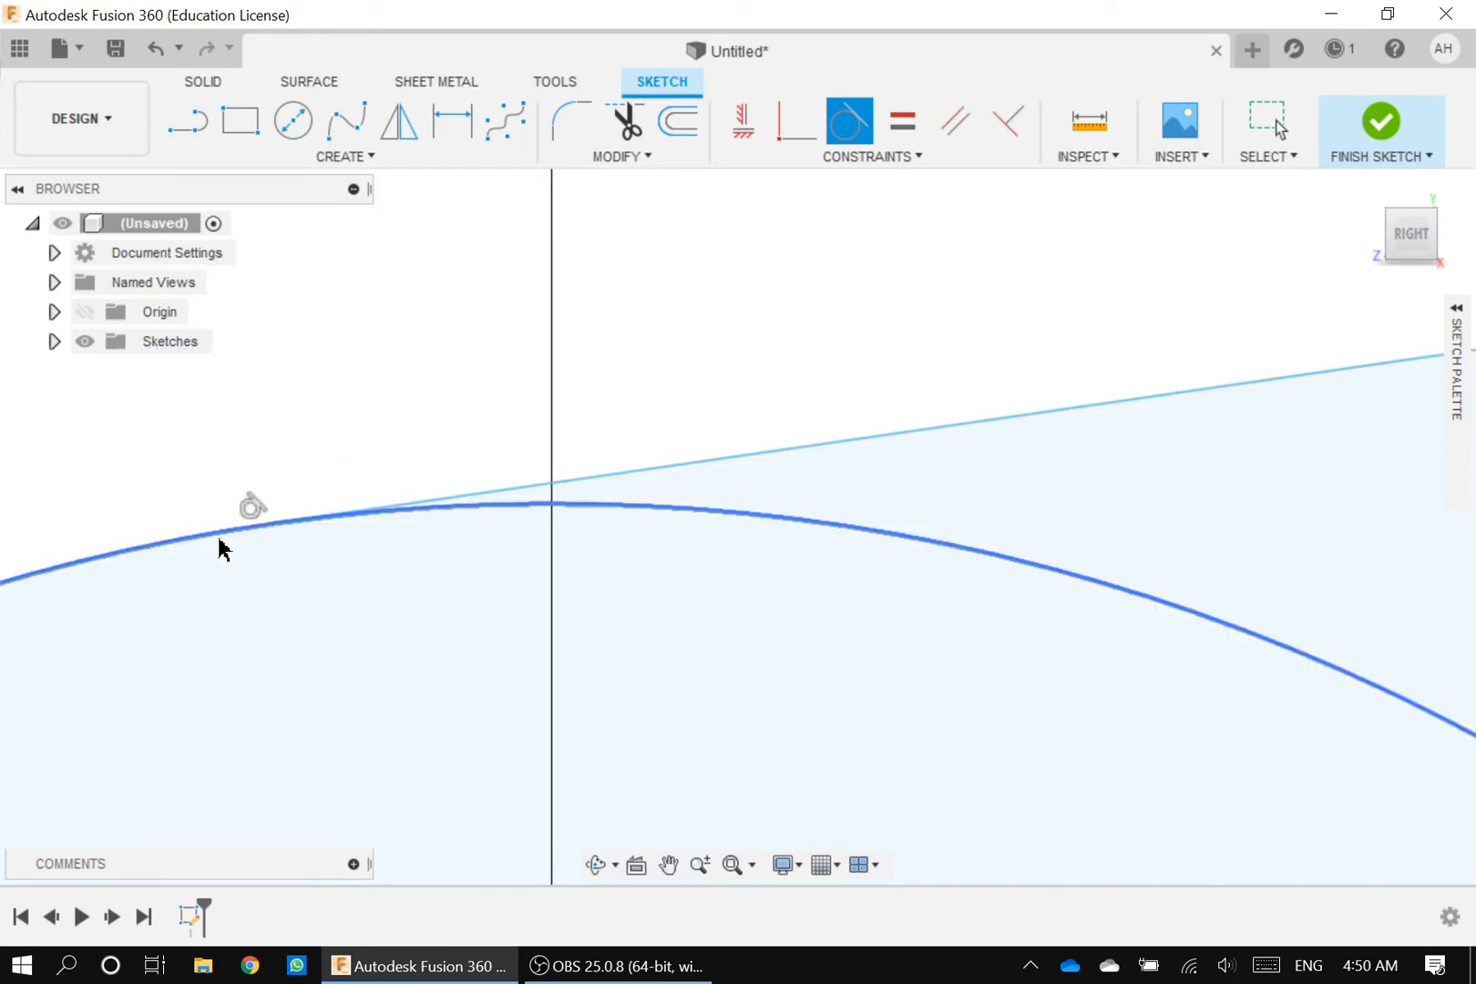
# Step: Draw a line about 69 mm long from the bottom of the 20 mm circle to the tangent point on the underside of the 40 mm circle
pyautogui.scroll(-4, 350, 502)
pyautogui.scroll(-10, 350, 502)
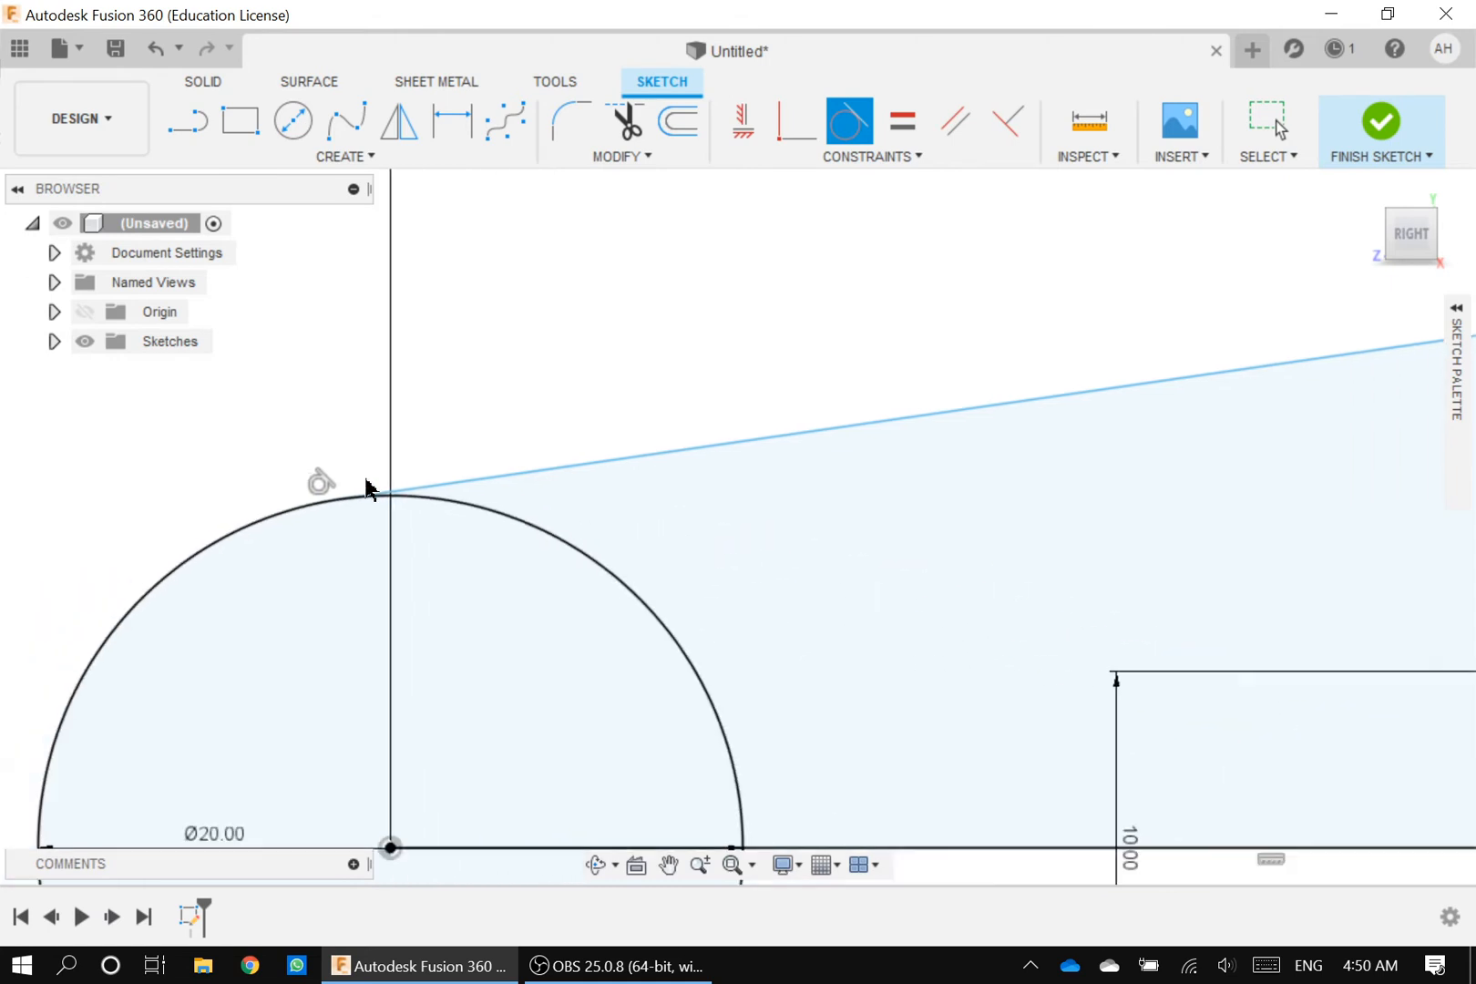
pyautogui.click(188, 121)
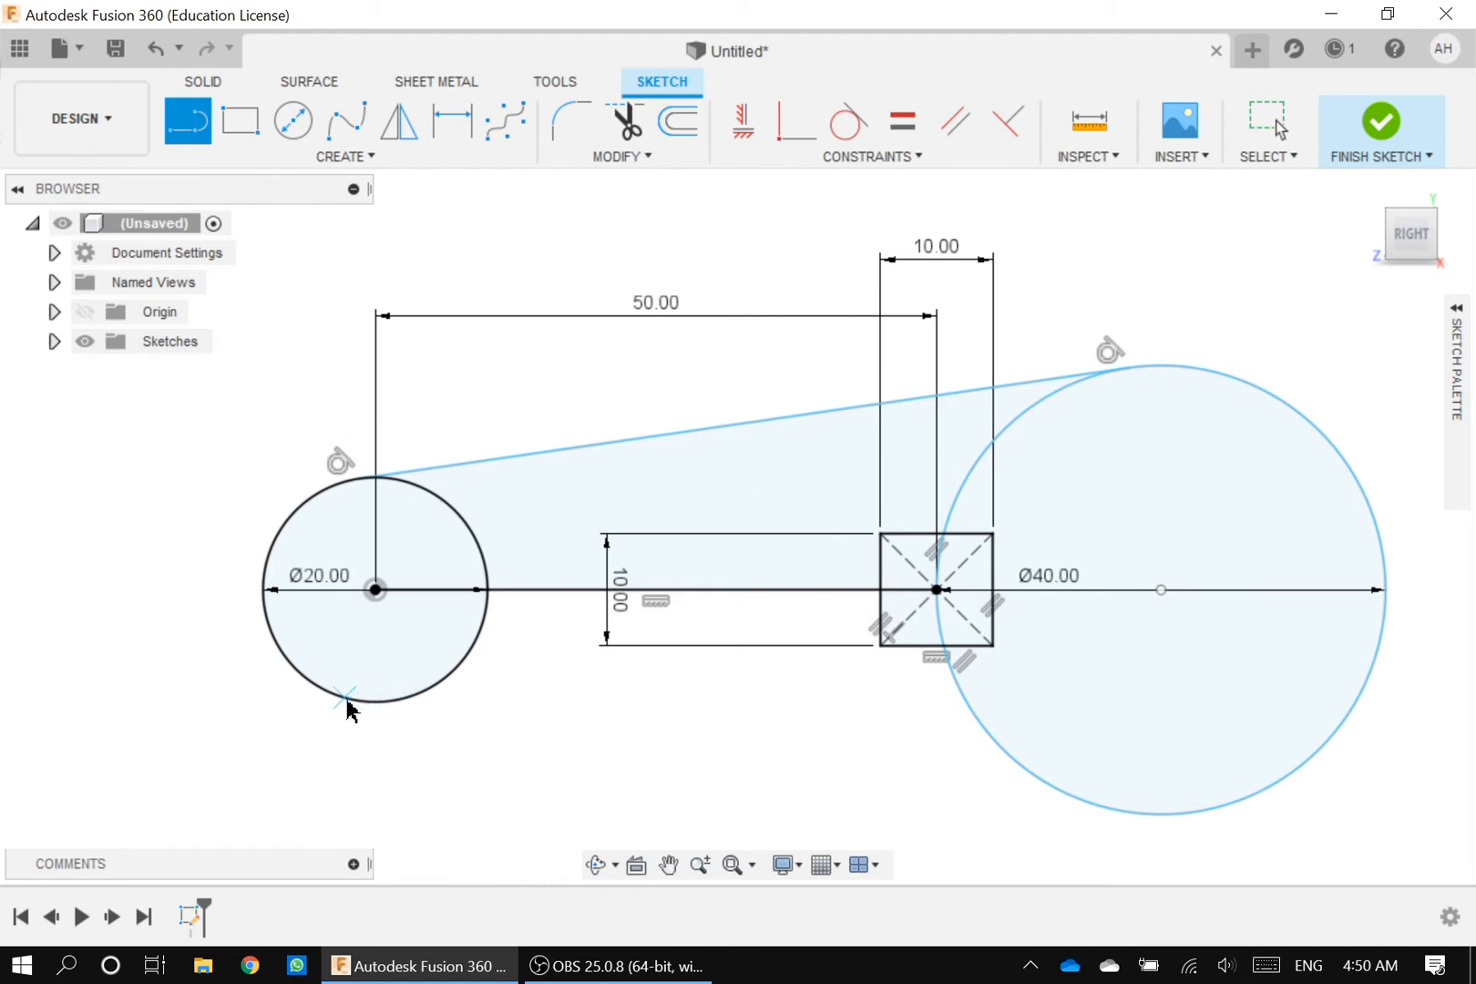
pyautogui.scroll(3, 349, 701)
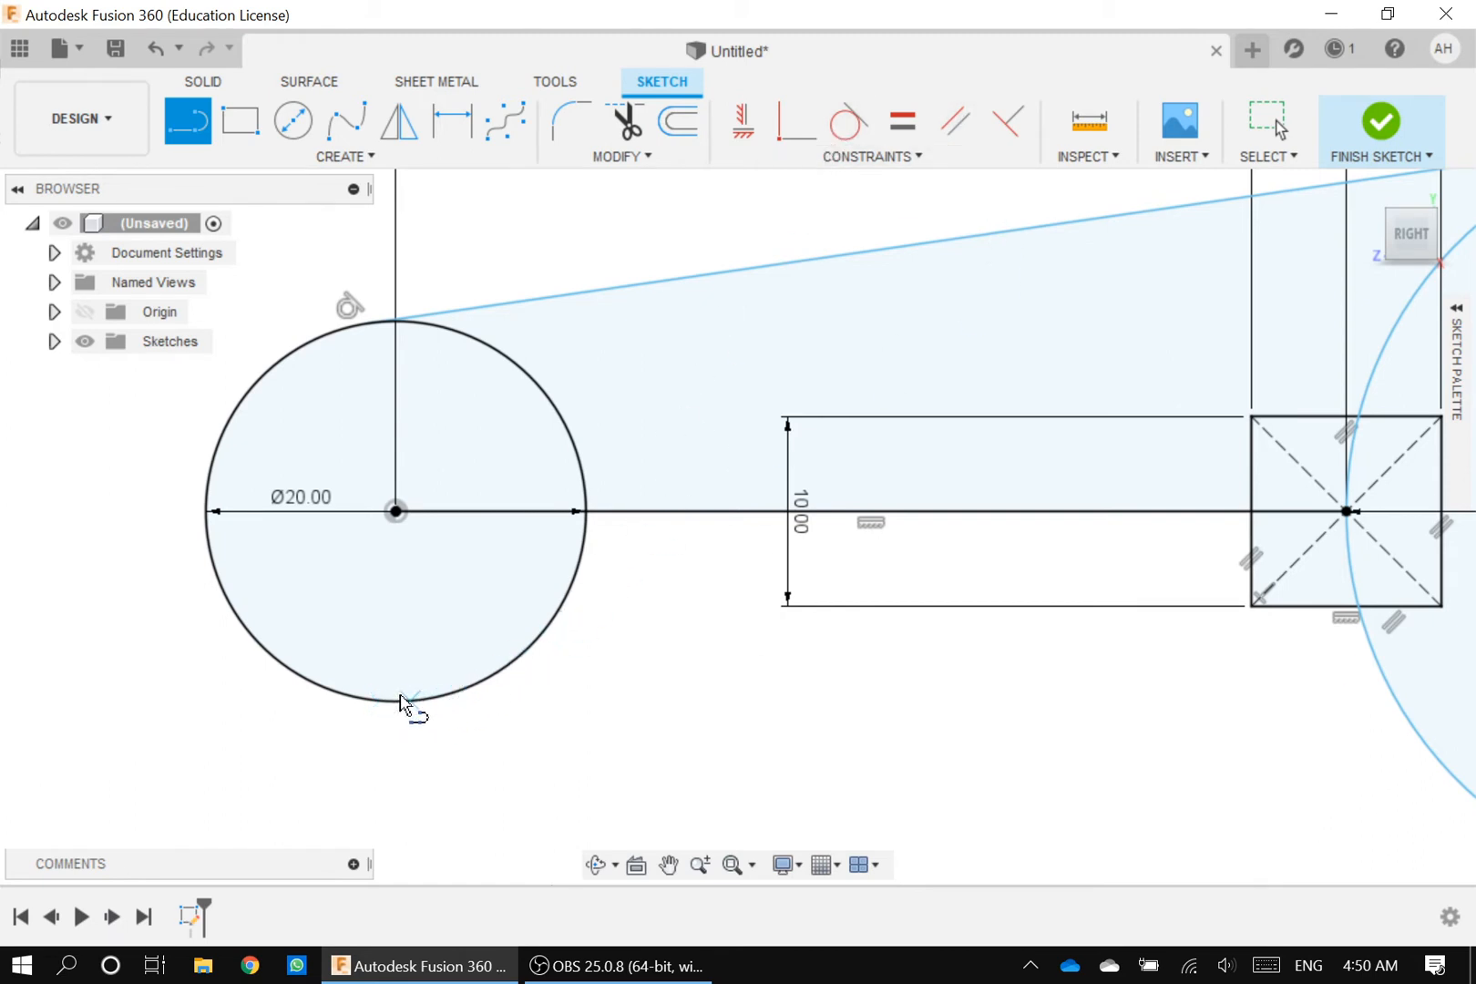
pyautogui.scroll(-4, 369, 715)
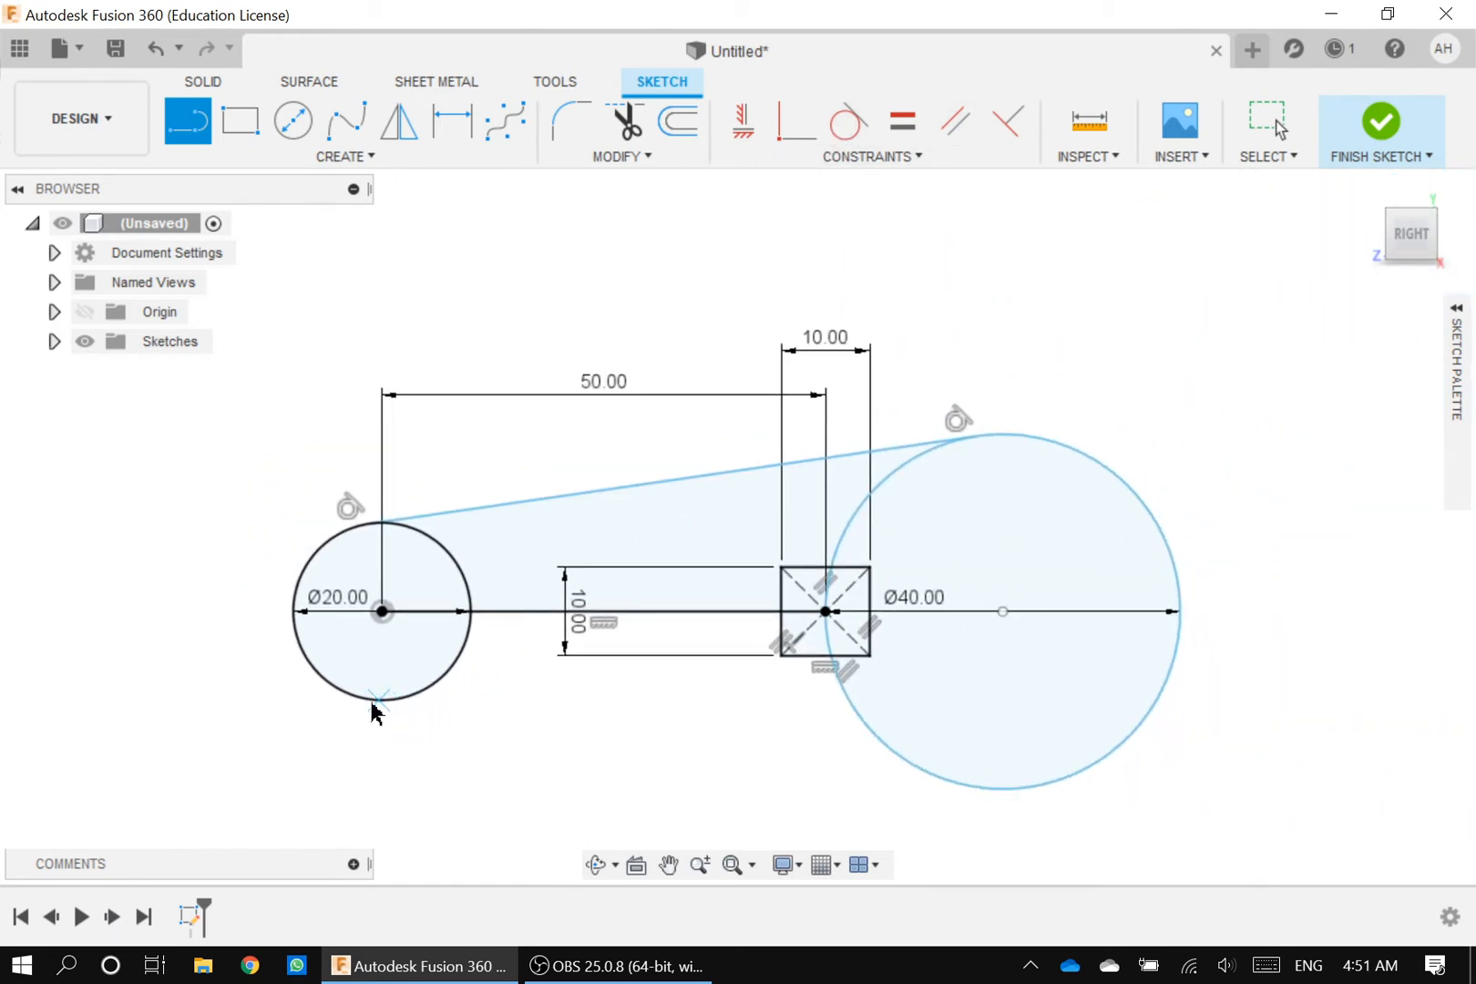
pyautogui.click(374, 702)
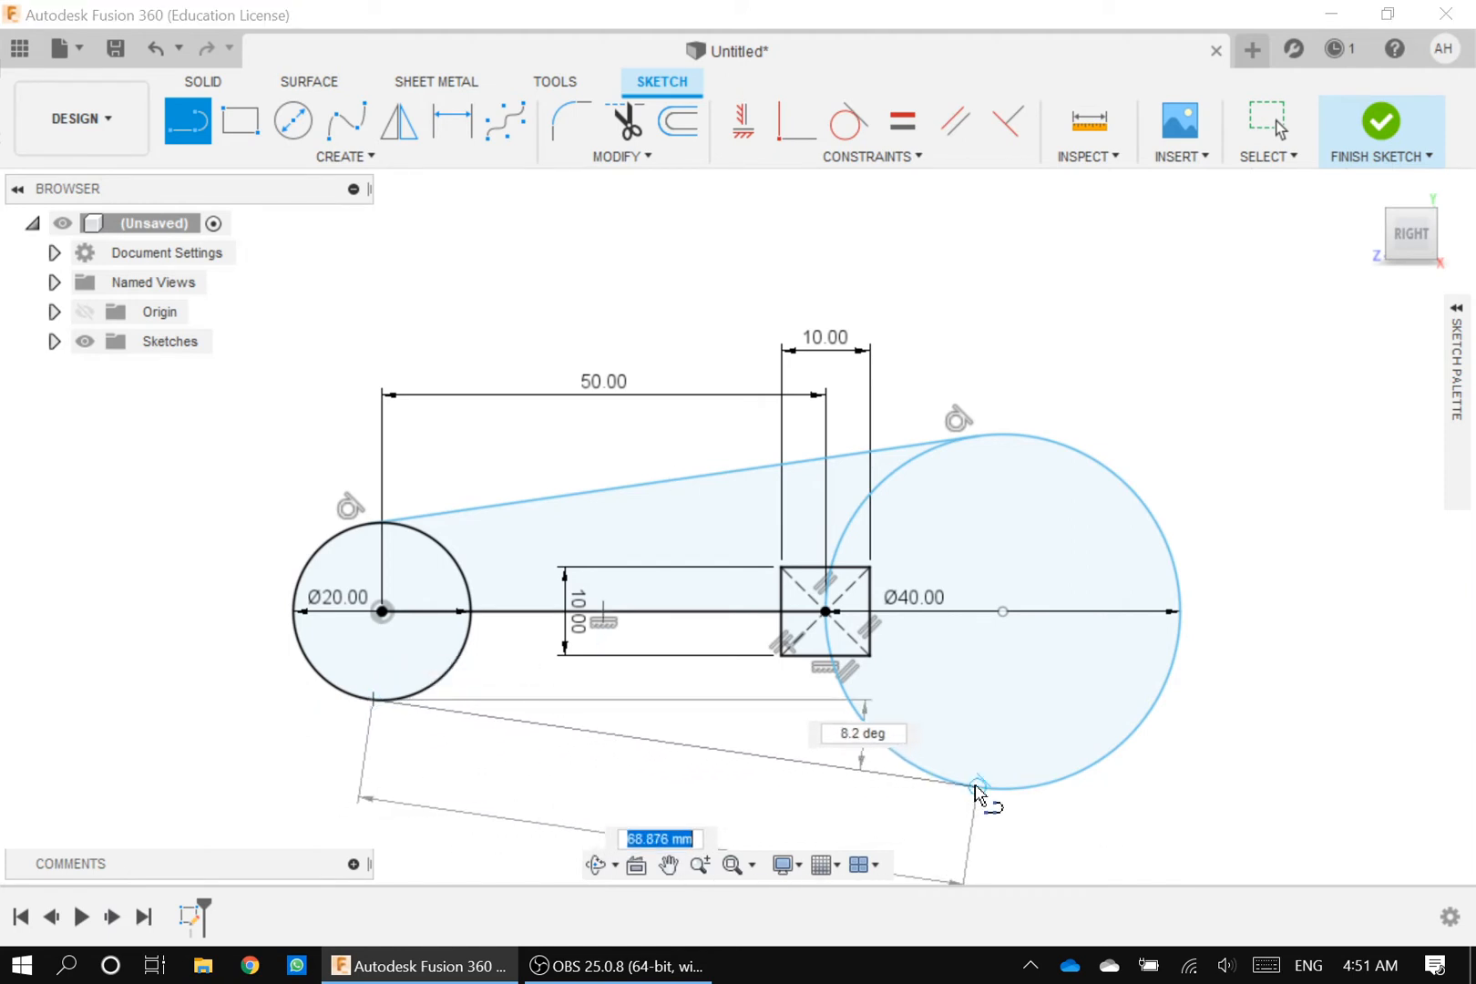
pyautogui.scroll(4, 976, 791)
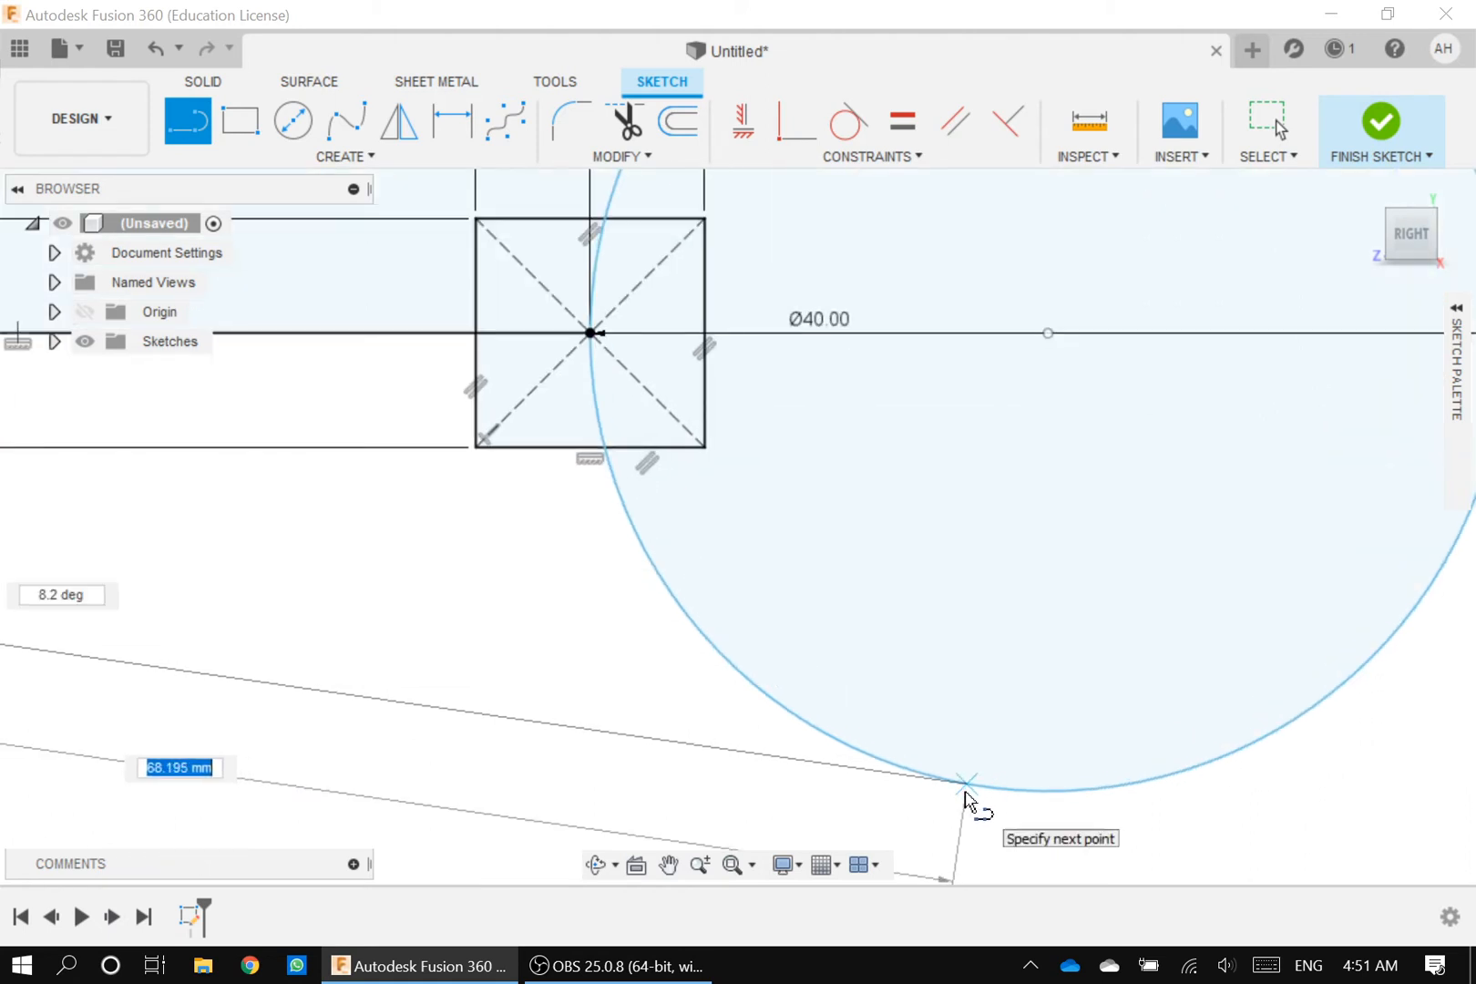
pyautogui.scroll(3, 984, 798)
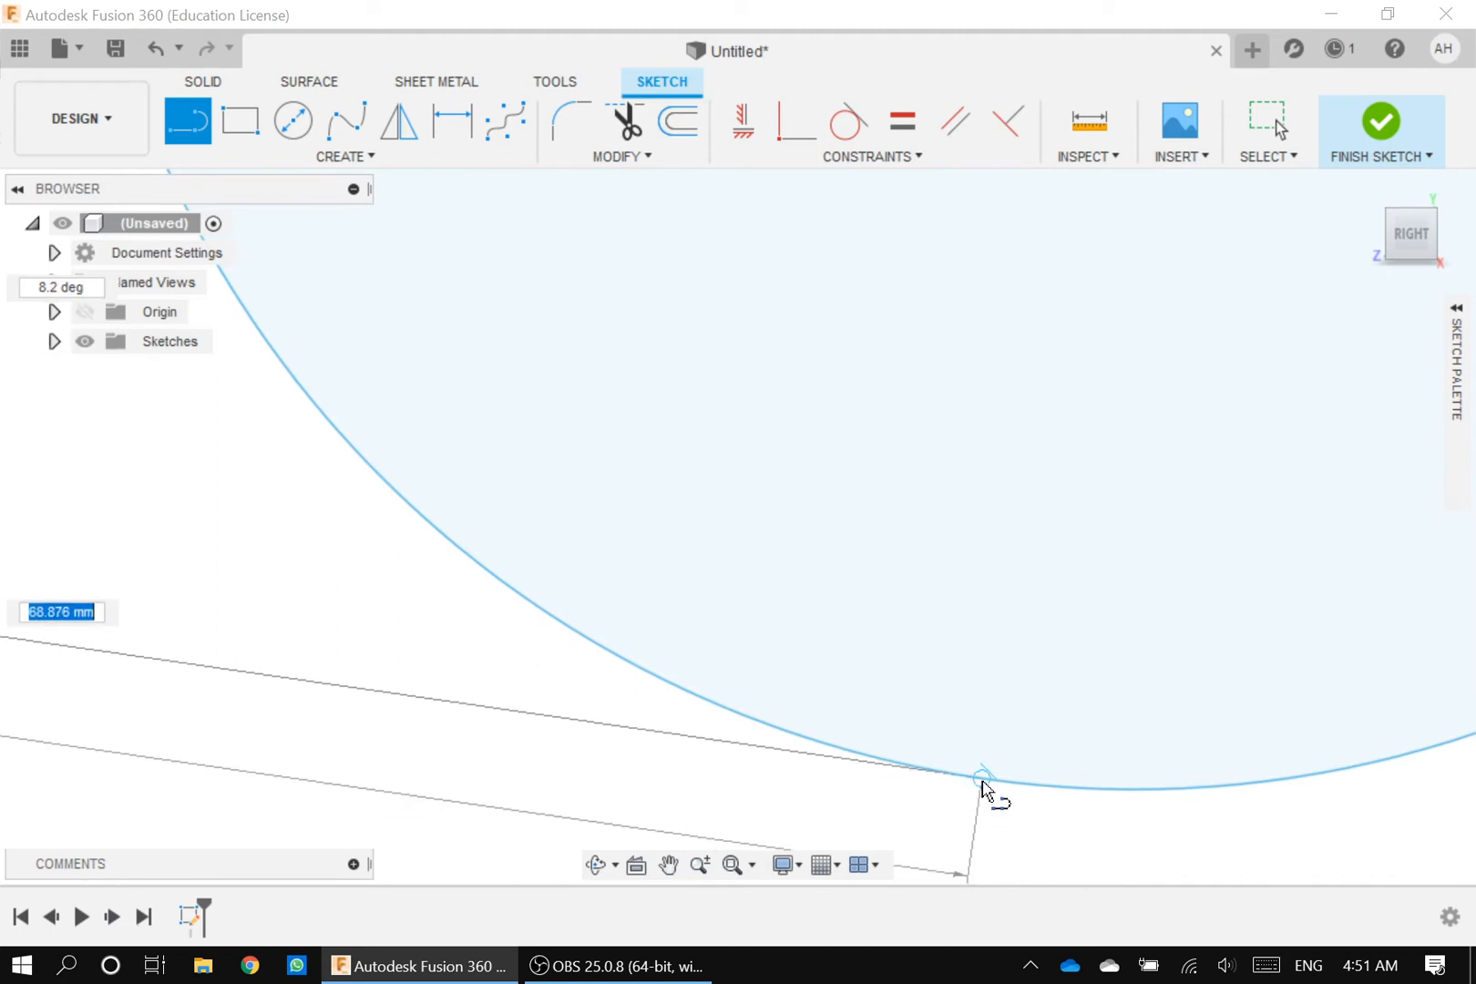
pyautogui.click(984, 781)
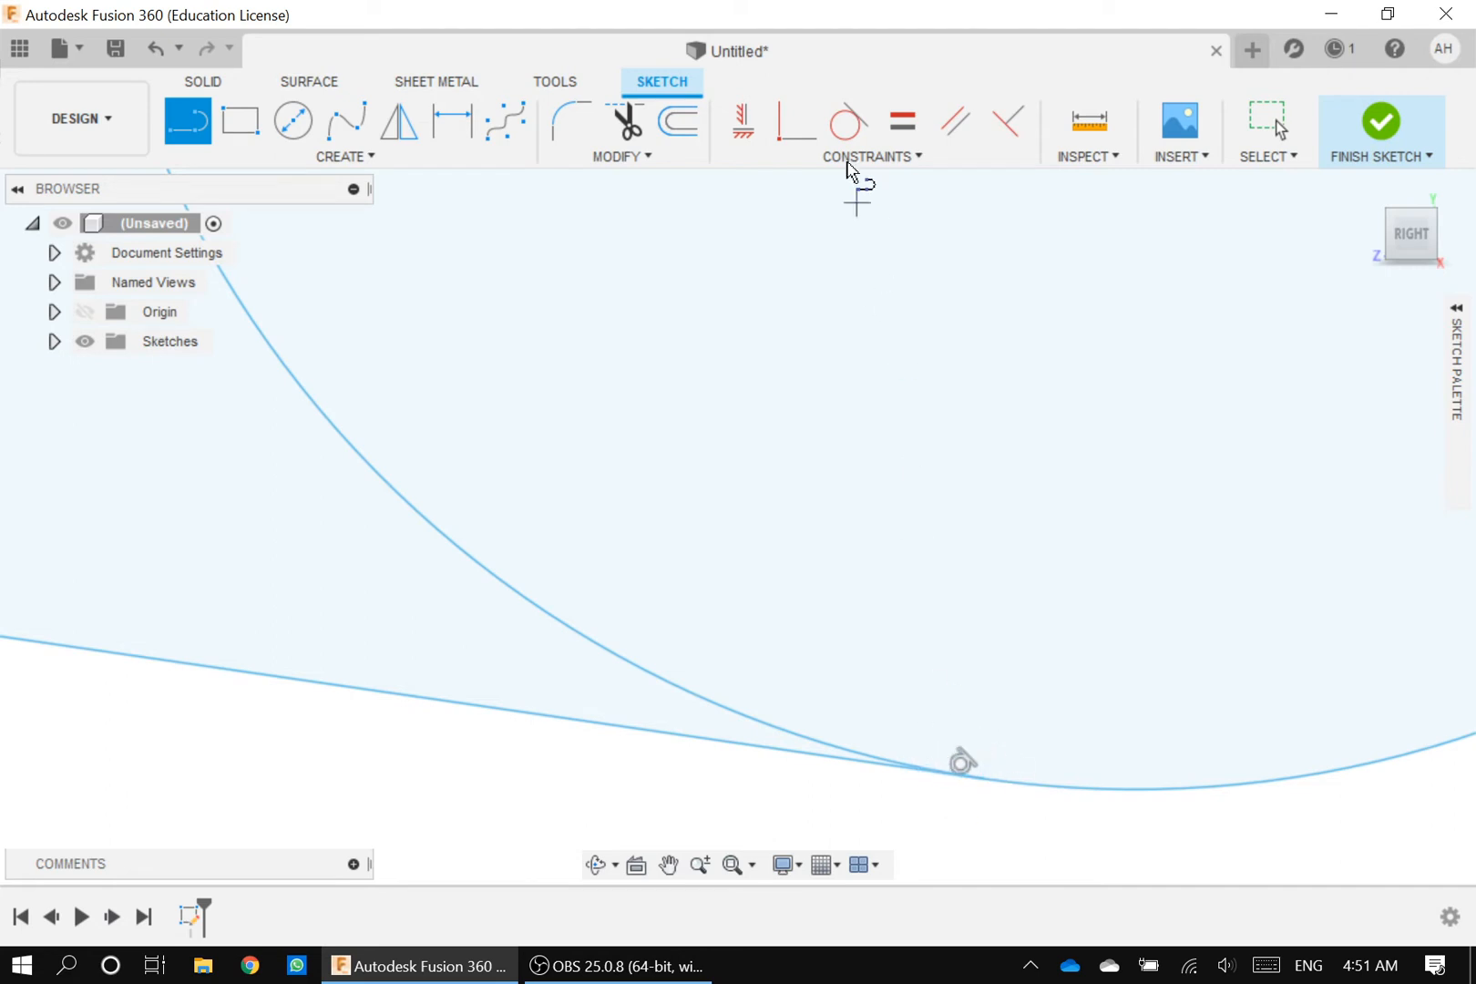
# Step: Apply a tangent constraint between the 20 mm circle and the lower sloped line
pyautogui.scroll(-6, 794, 460)
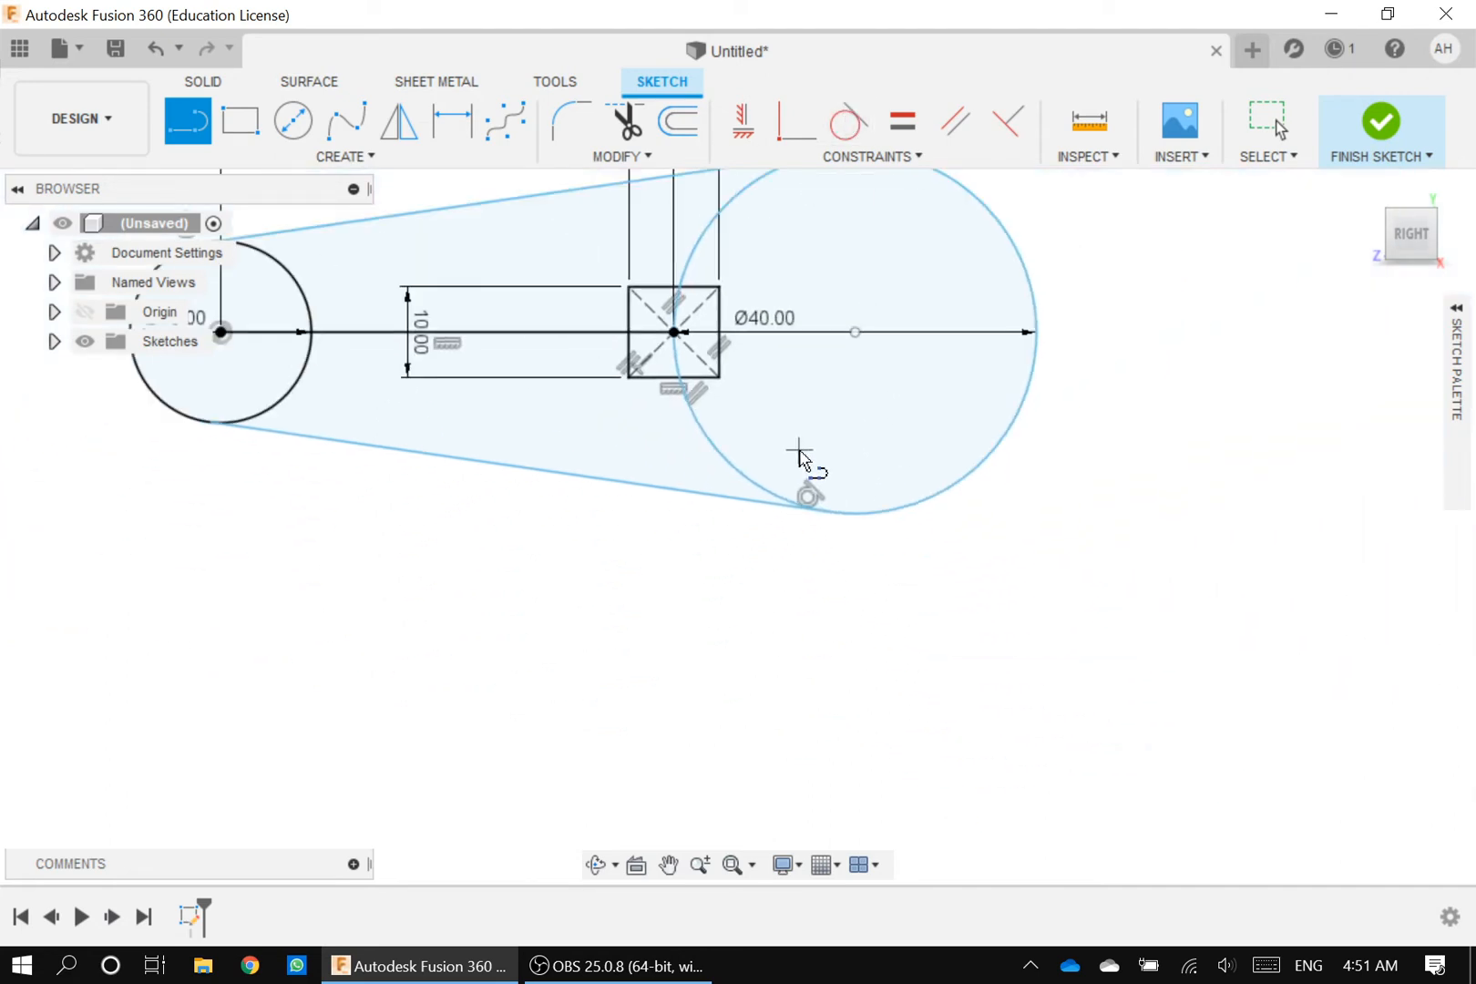
pyautogui.scroll(6, 413, 433)
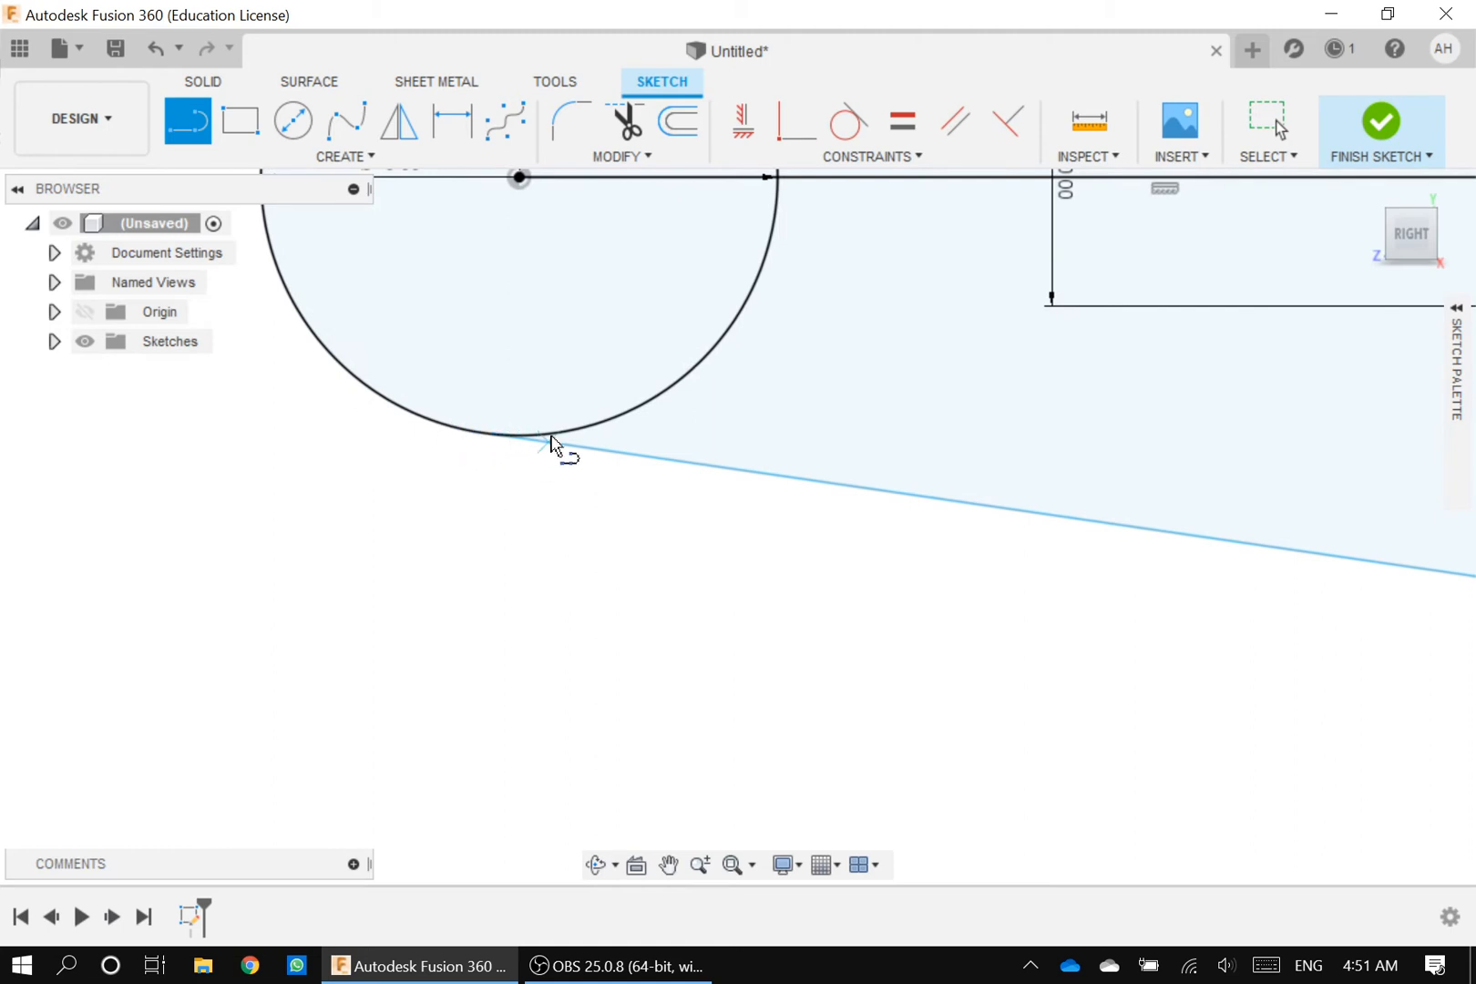
pyautogui.click(844, 135)
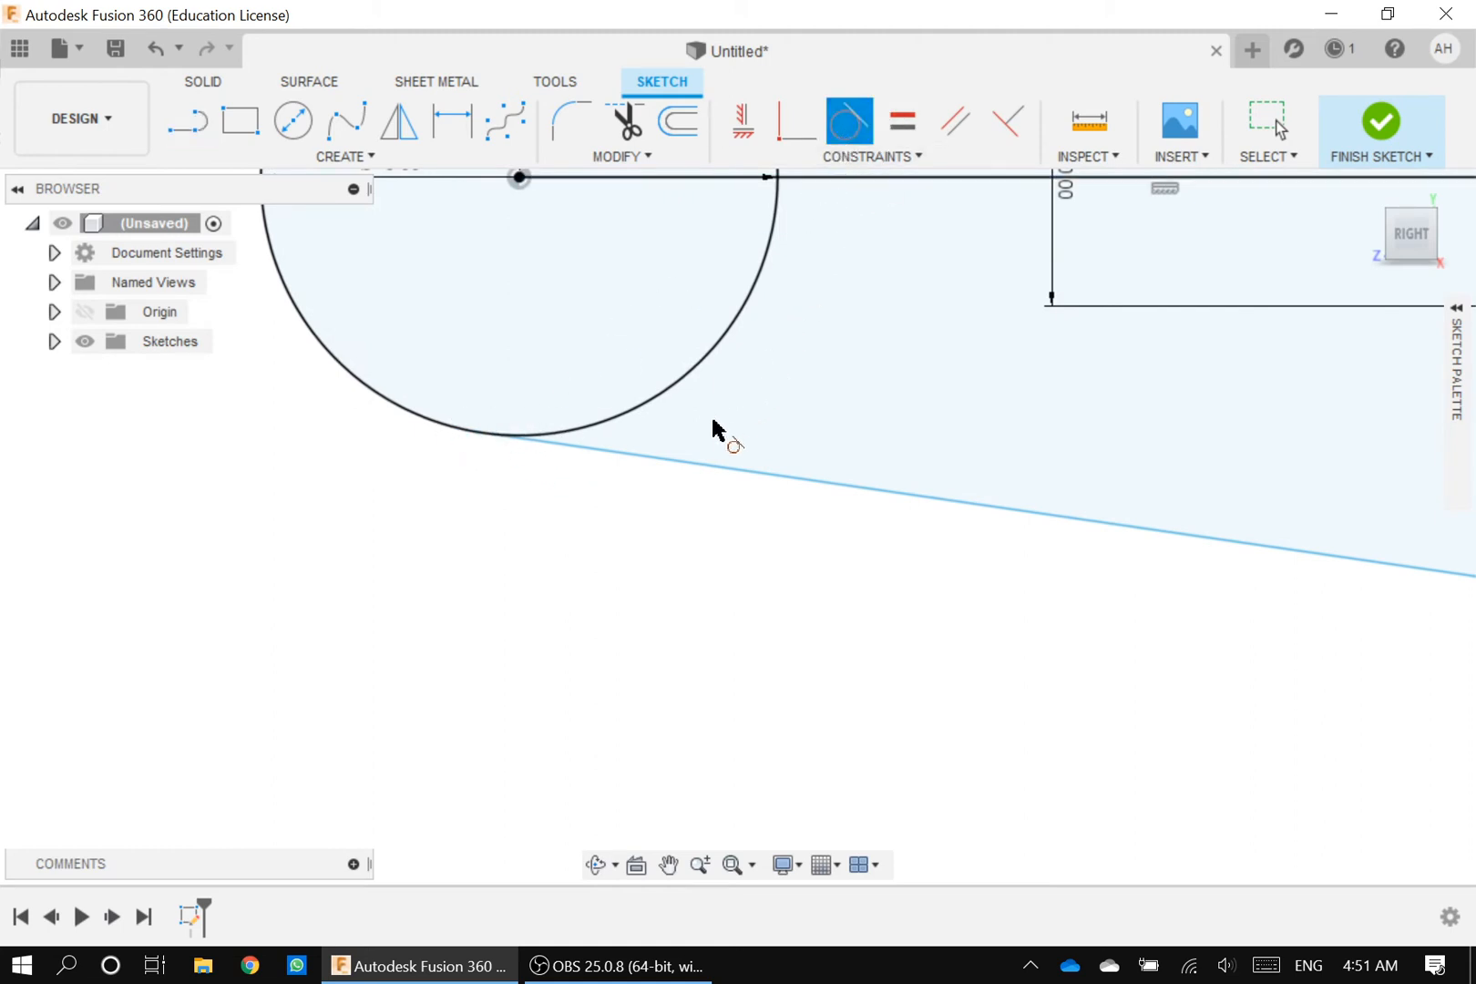
pyautogui.click(622, 426)
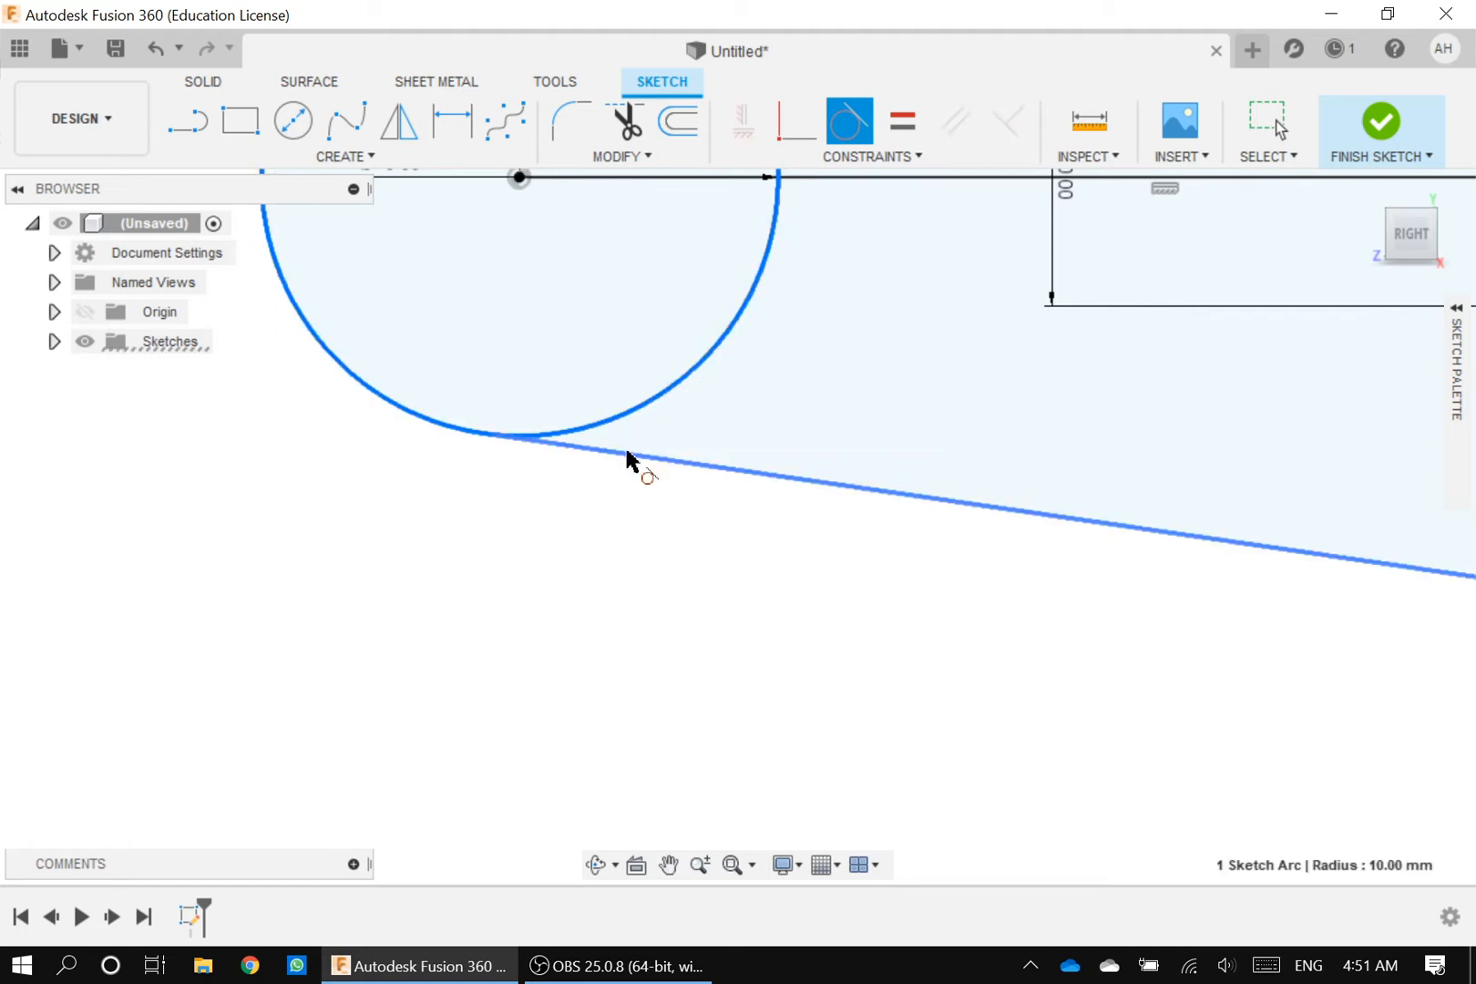
pyautogui.click(629, 456)
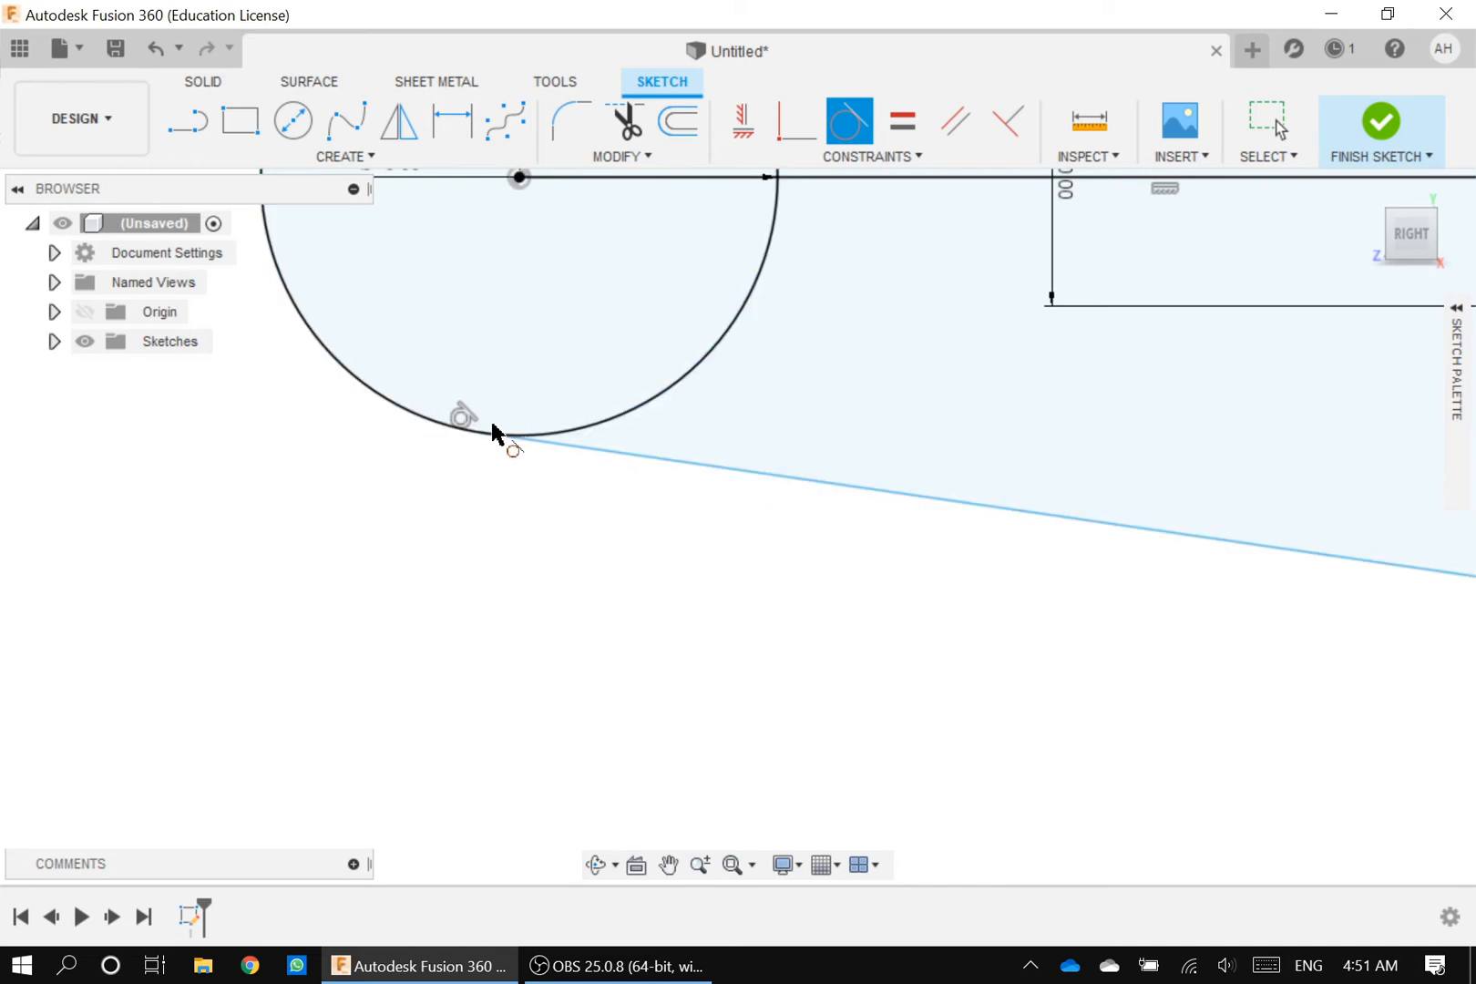
# Step: Hide the sketch dimensions by turning off Show Dimensions
pyautogui.scroll(-5, 494, 428)
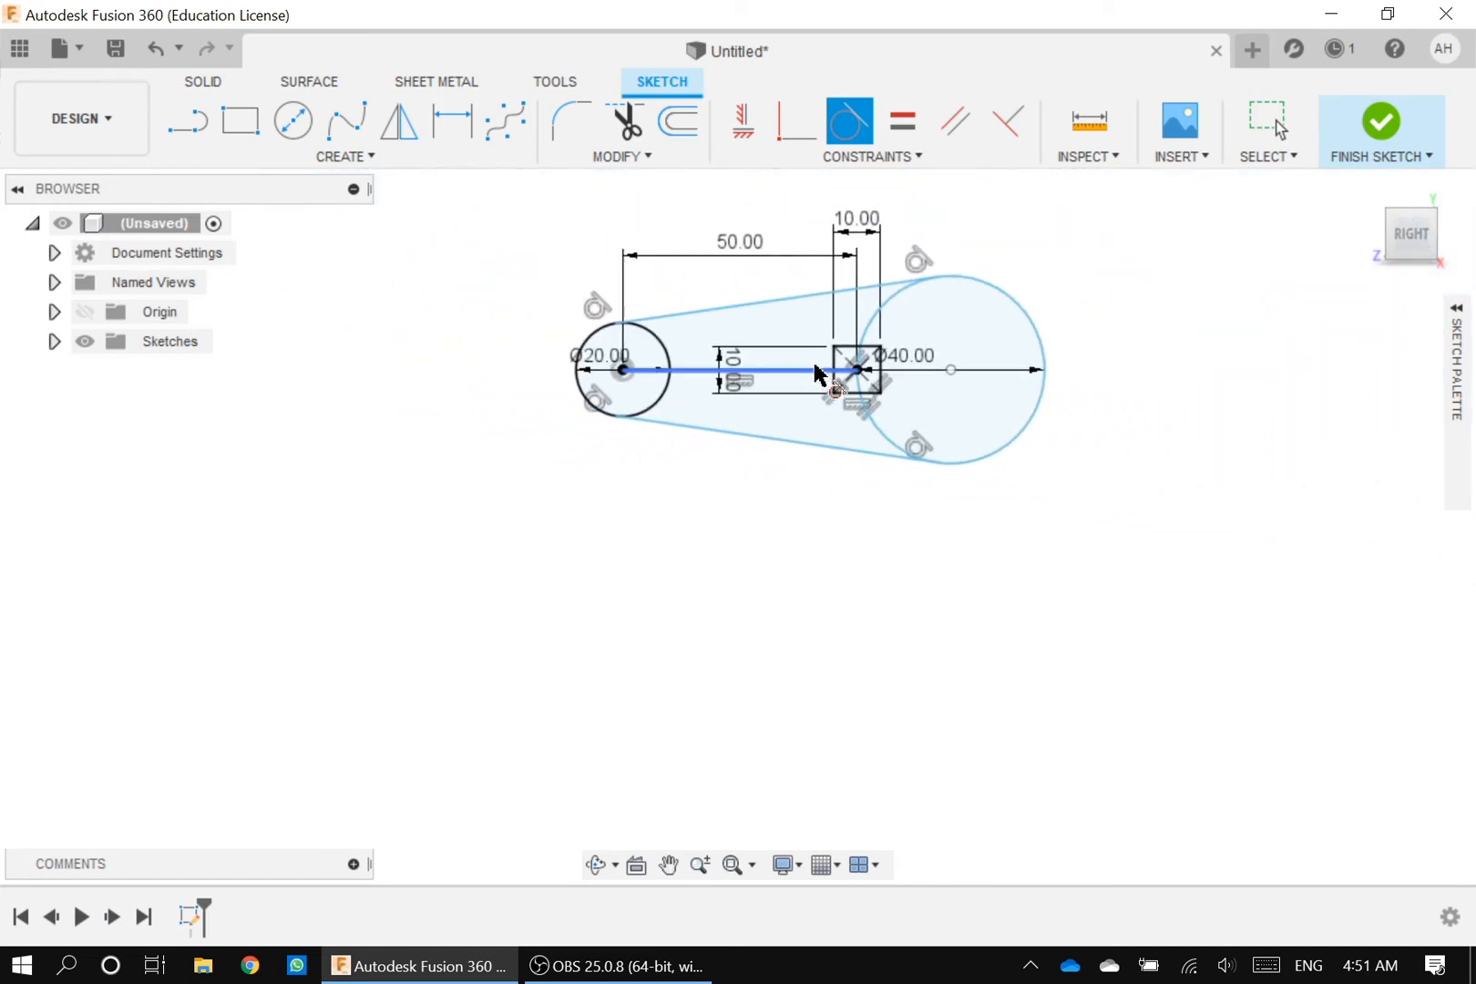
pyautogui.scroll(3, 862, 312)
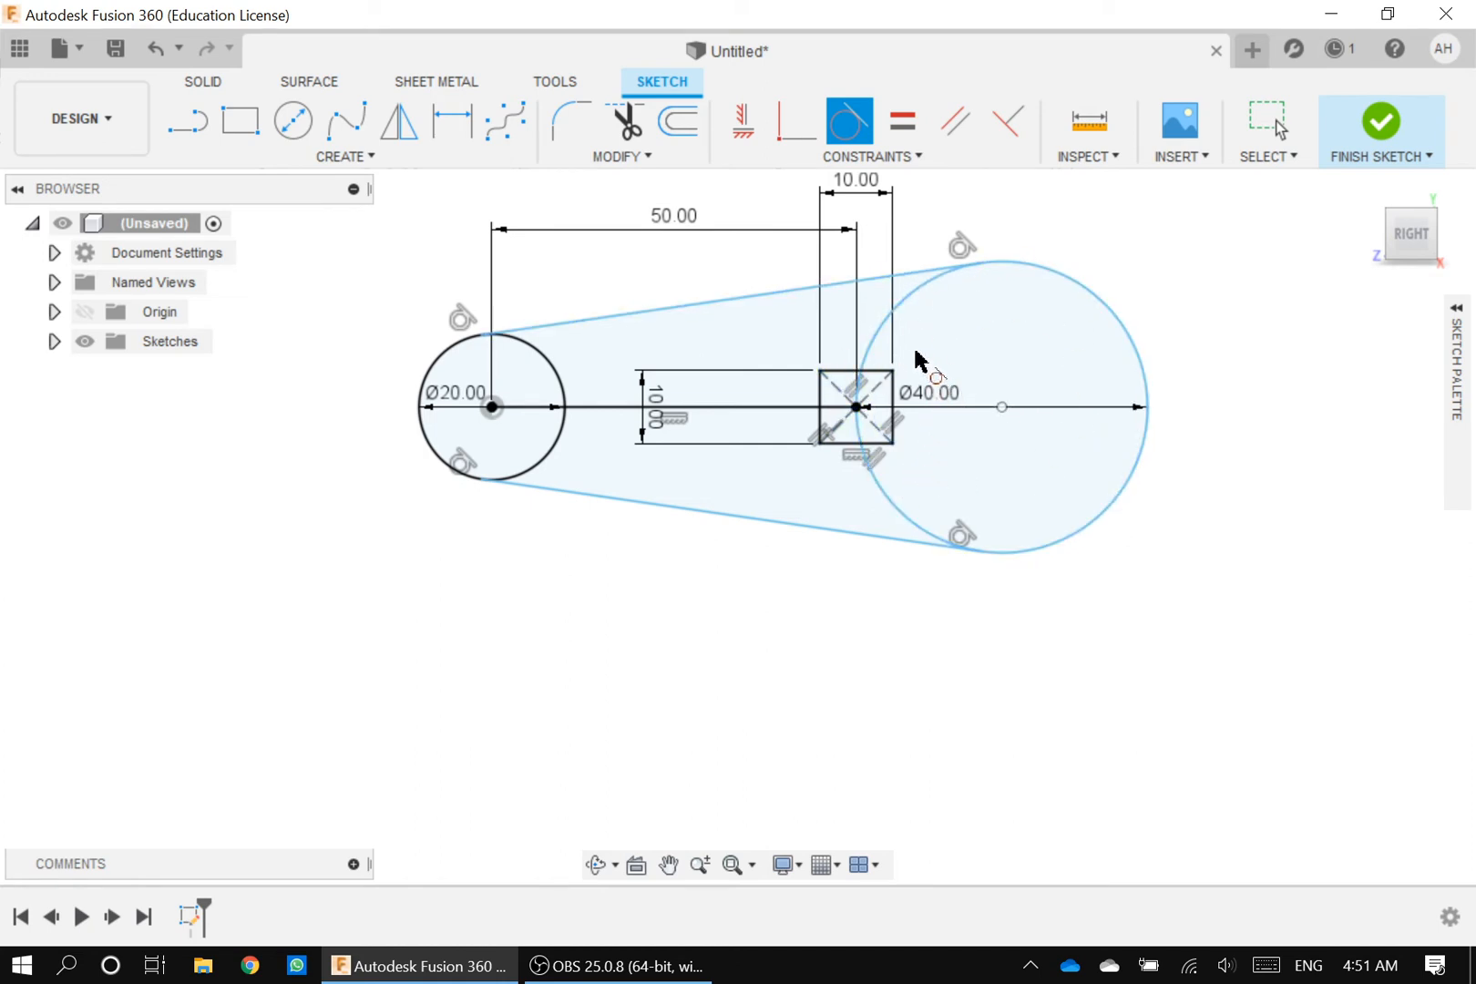
pyautogui.scroll(3, 865, 390)
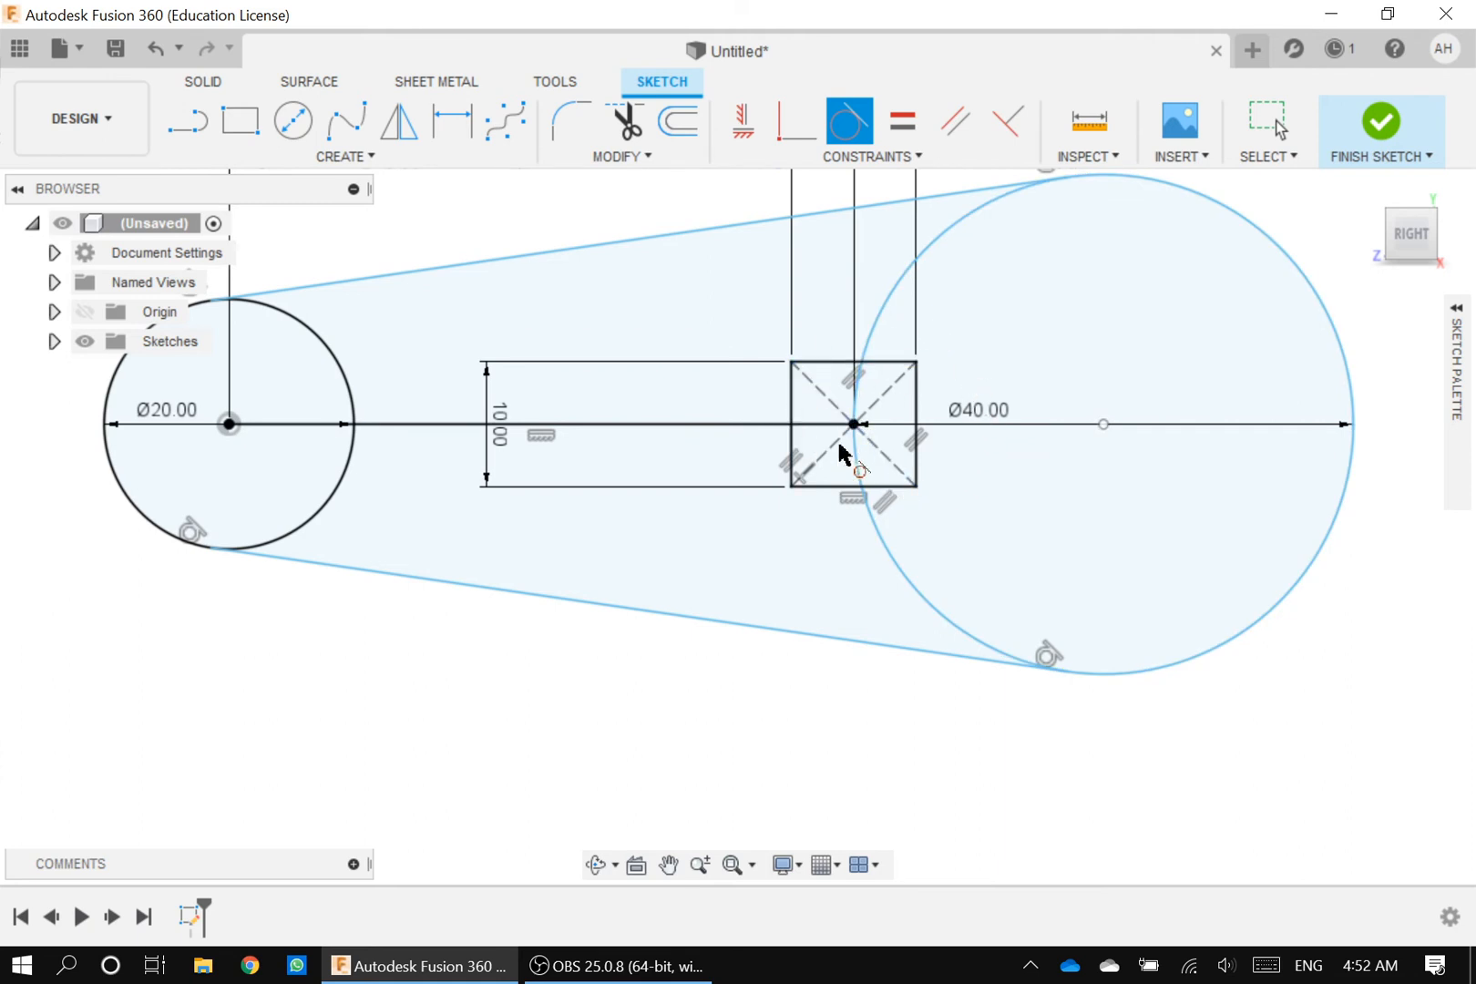
pyautogui.scroll(-5, 840, 448)
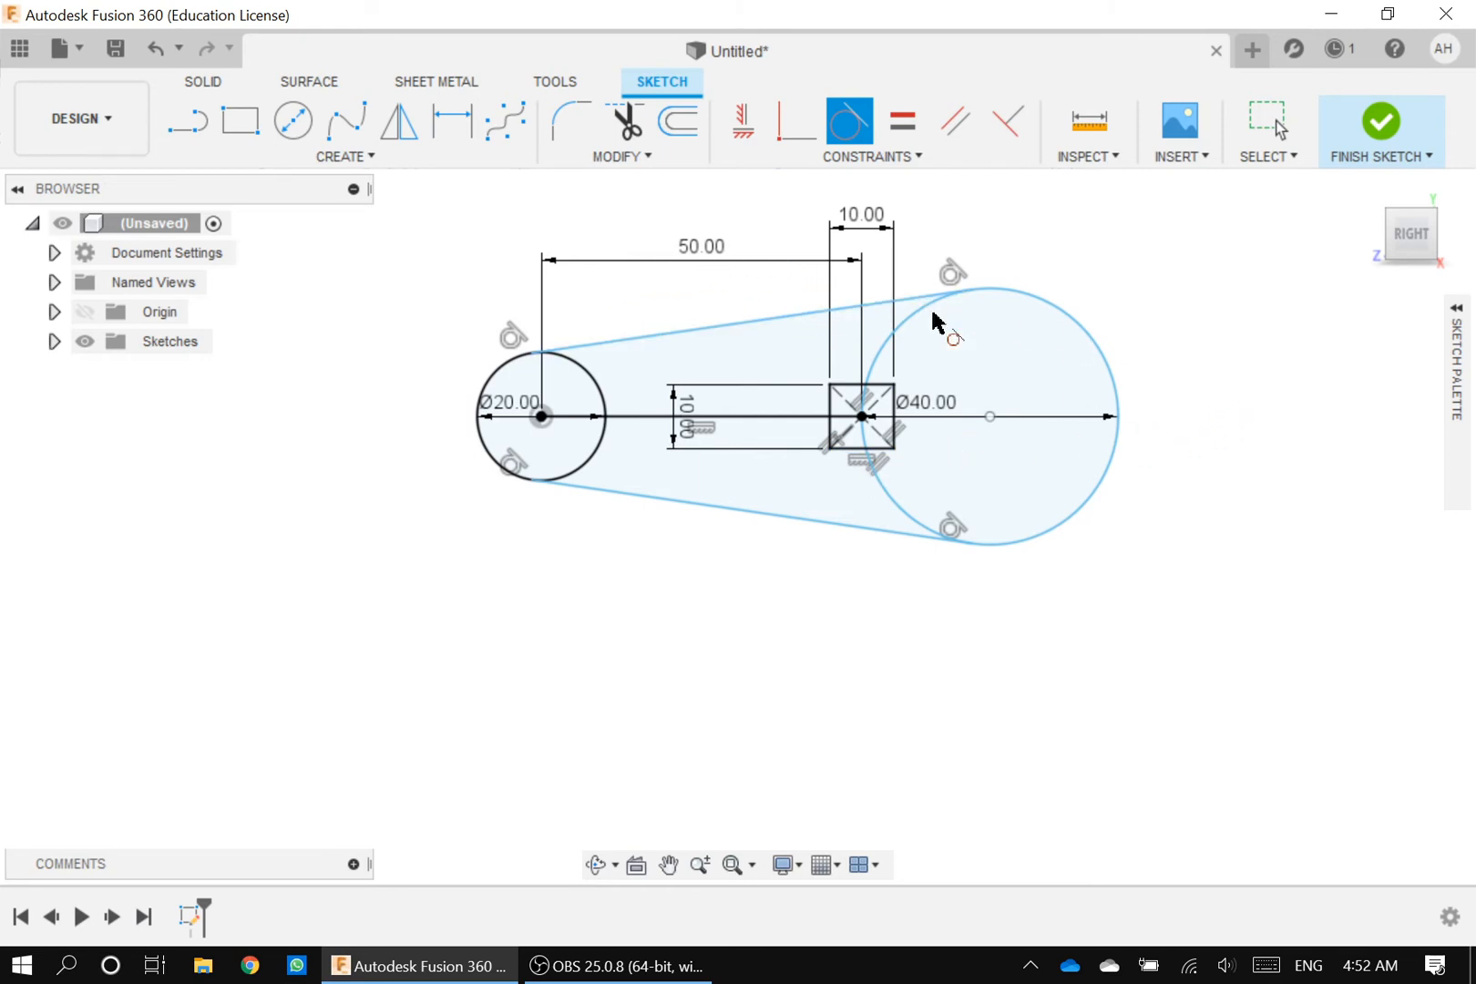
pyautogui.click(1454, 310)
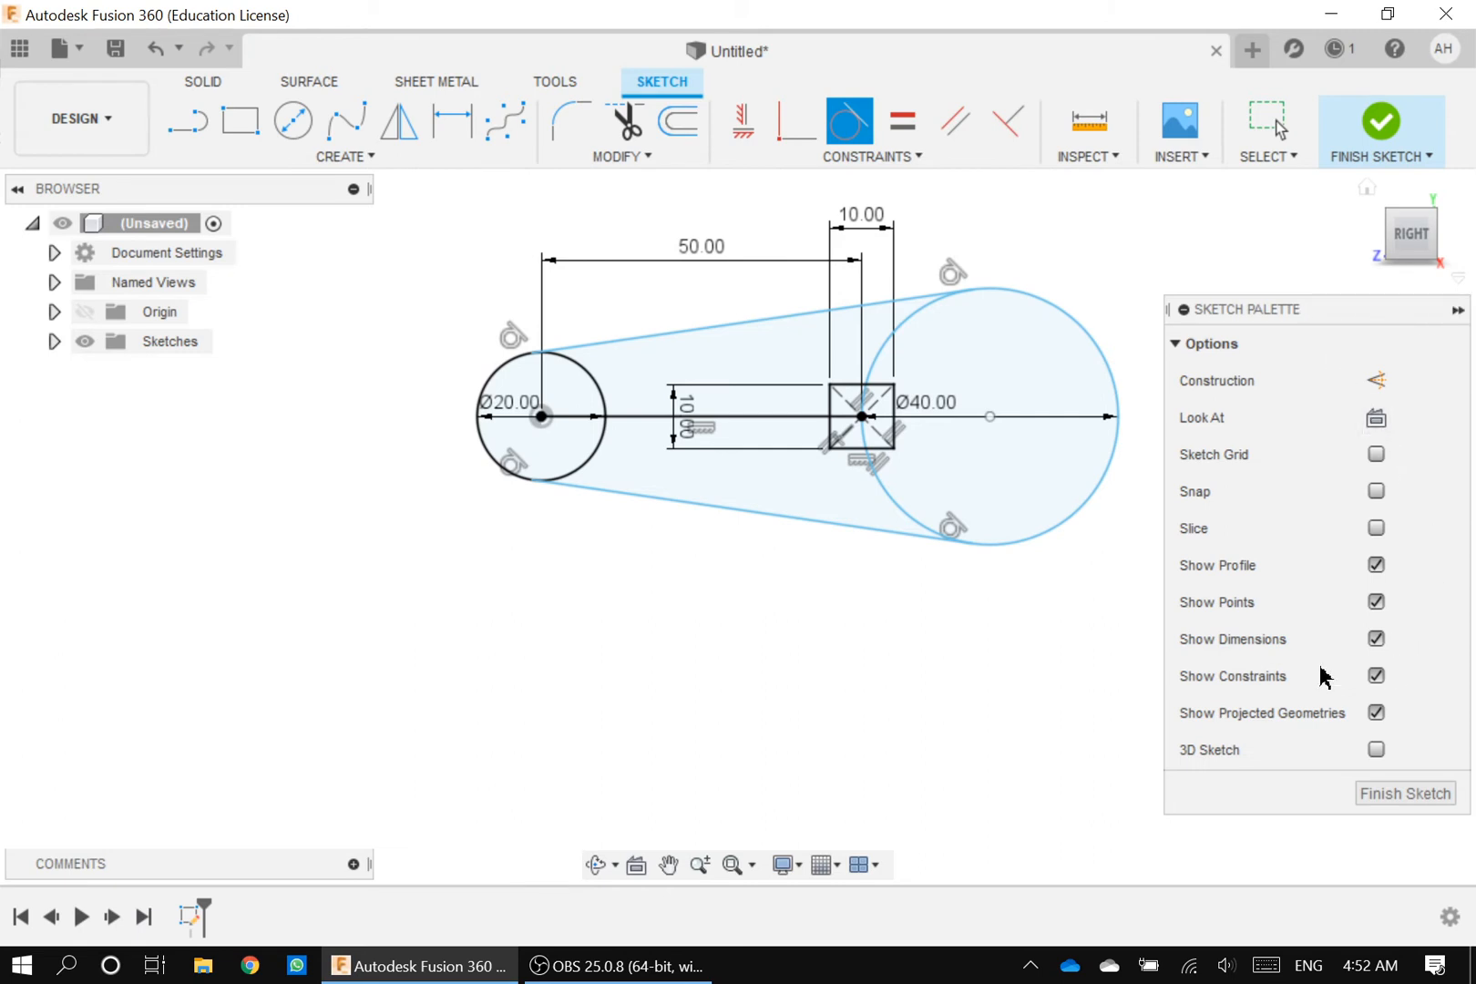
pyautogui.click(1375, 638)
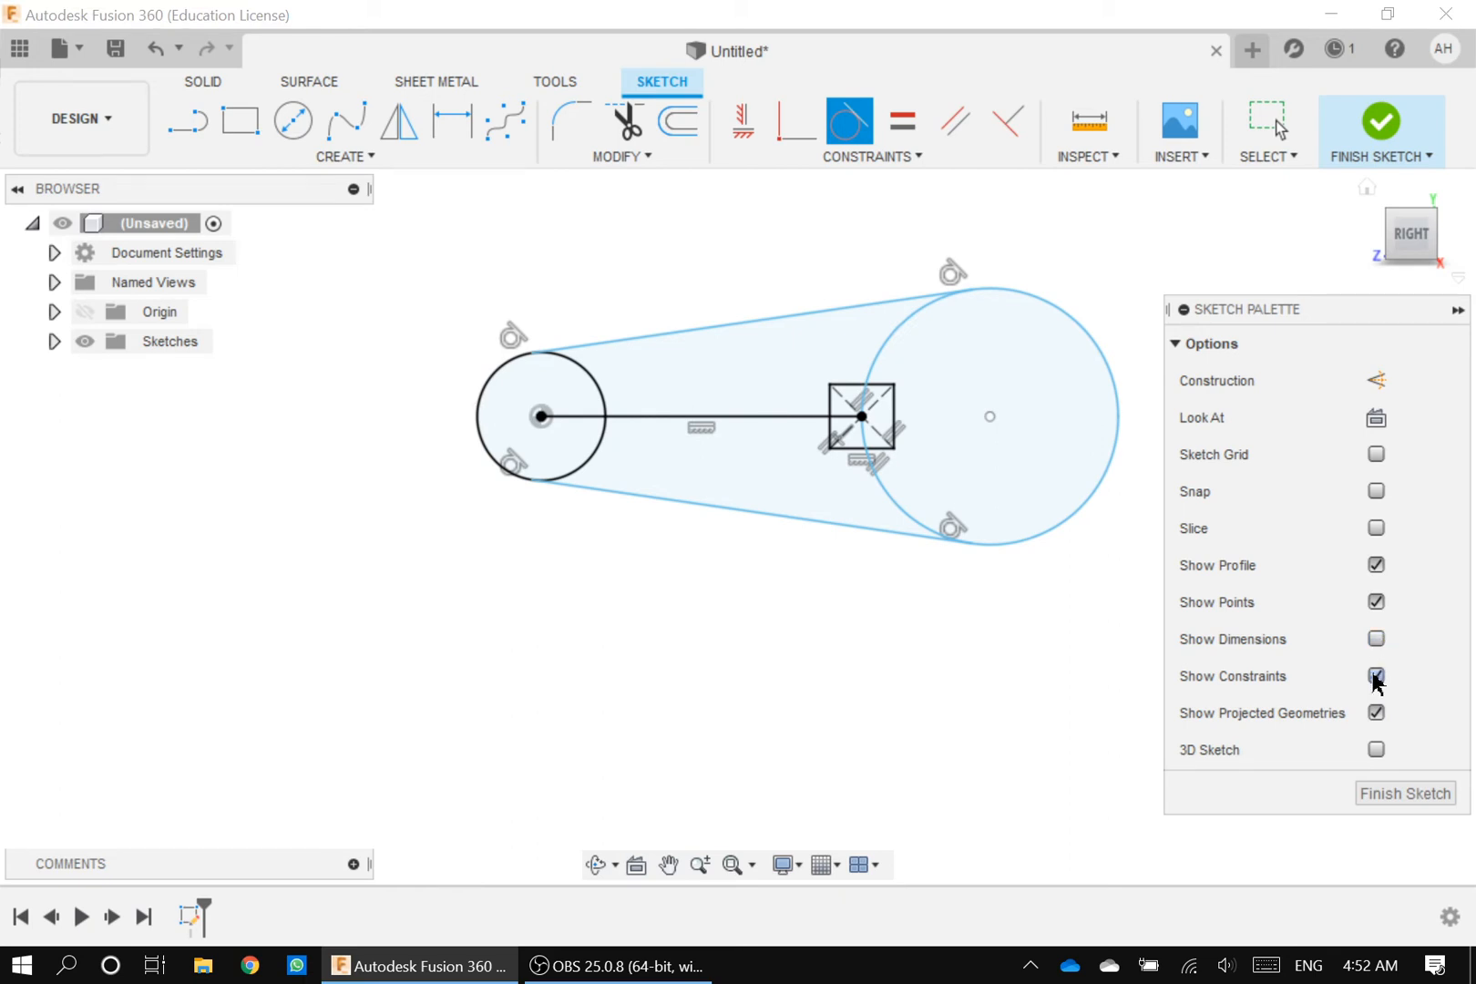
# Step: Hide the sketch constraints by turning off Show Constraints, and collapse the sketch palette
pyautogui.click(1375, 676)
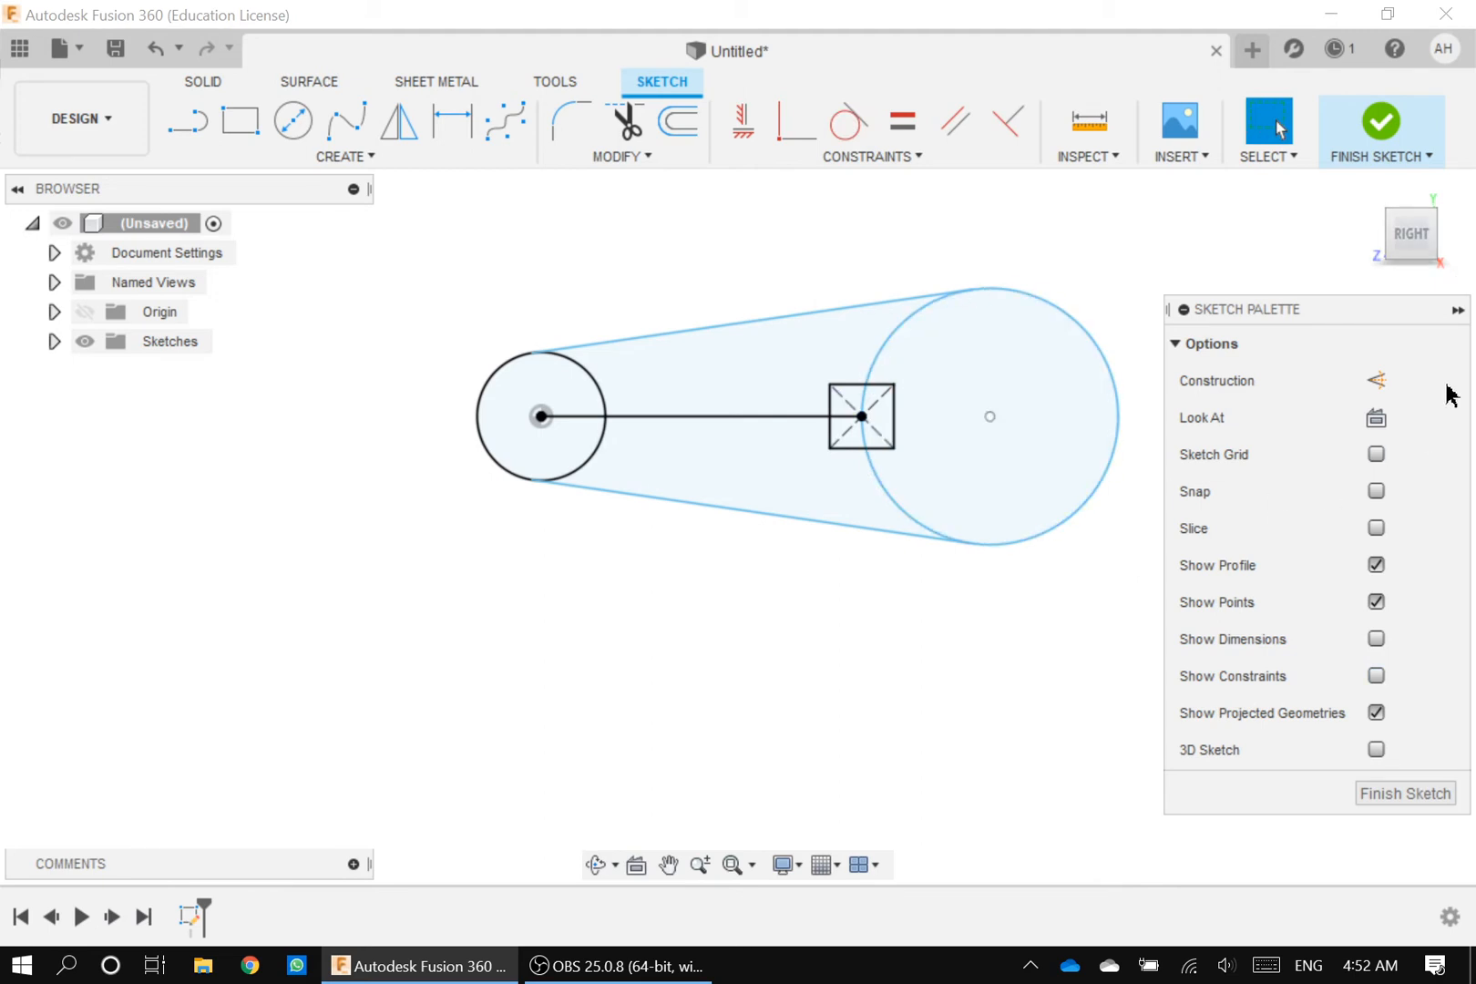
pyautogui.click(1458, 311)
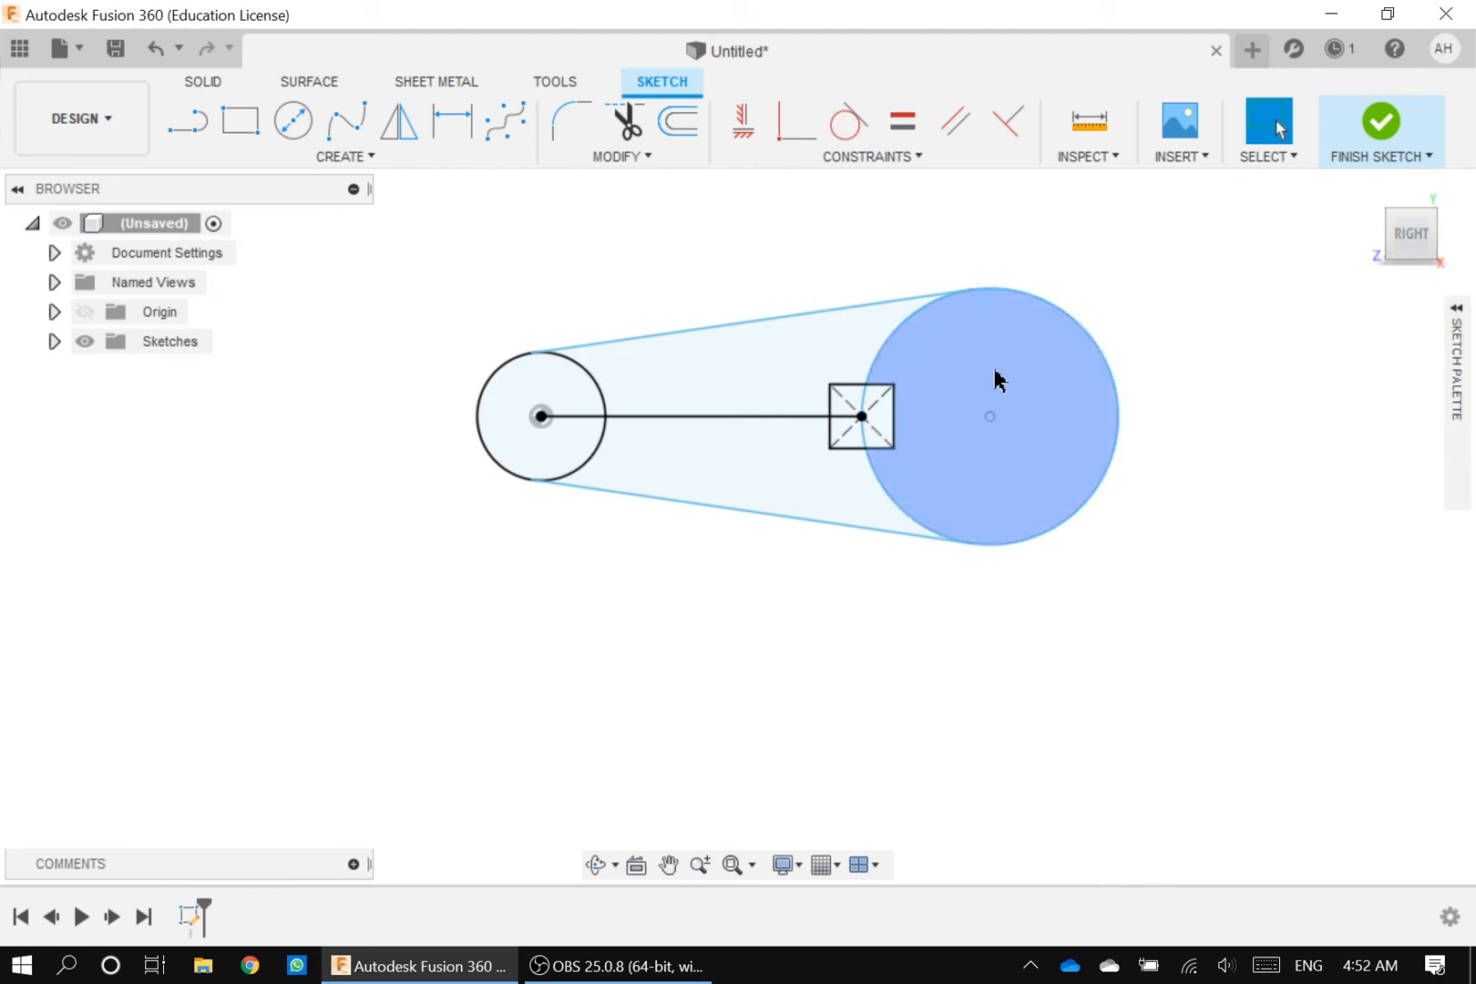
# Step: Trim away the three edge portions of the small square that lie inside the 40 mm circle
pyautogui.click(584, 157)
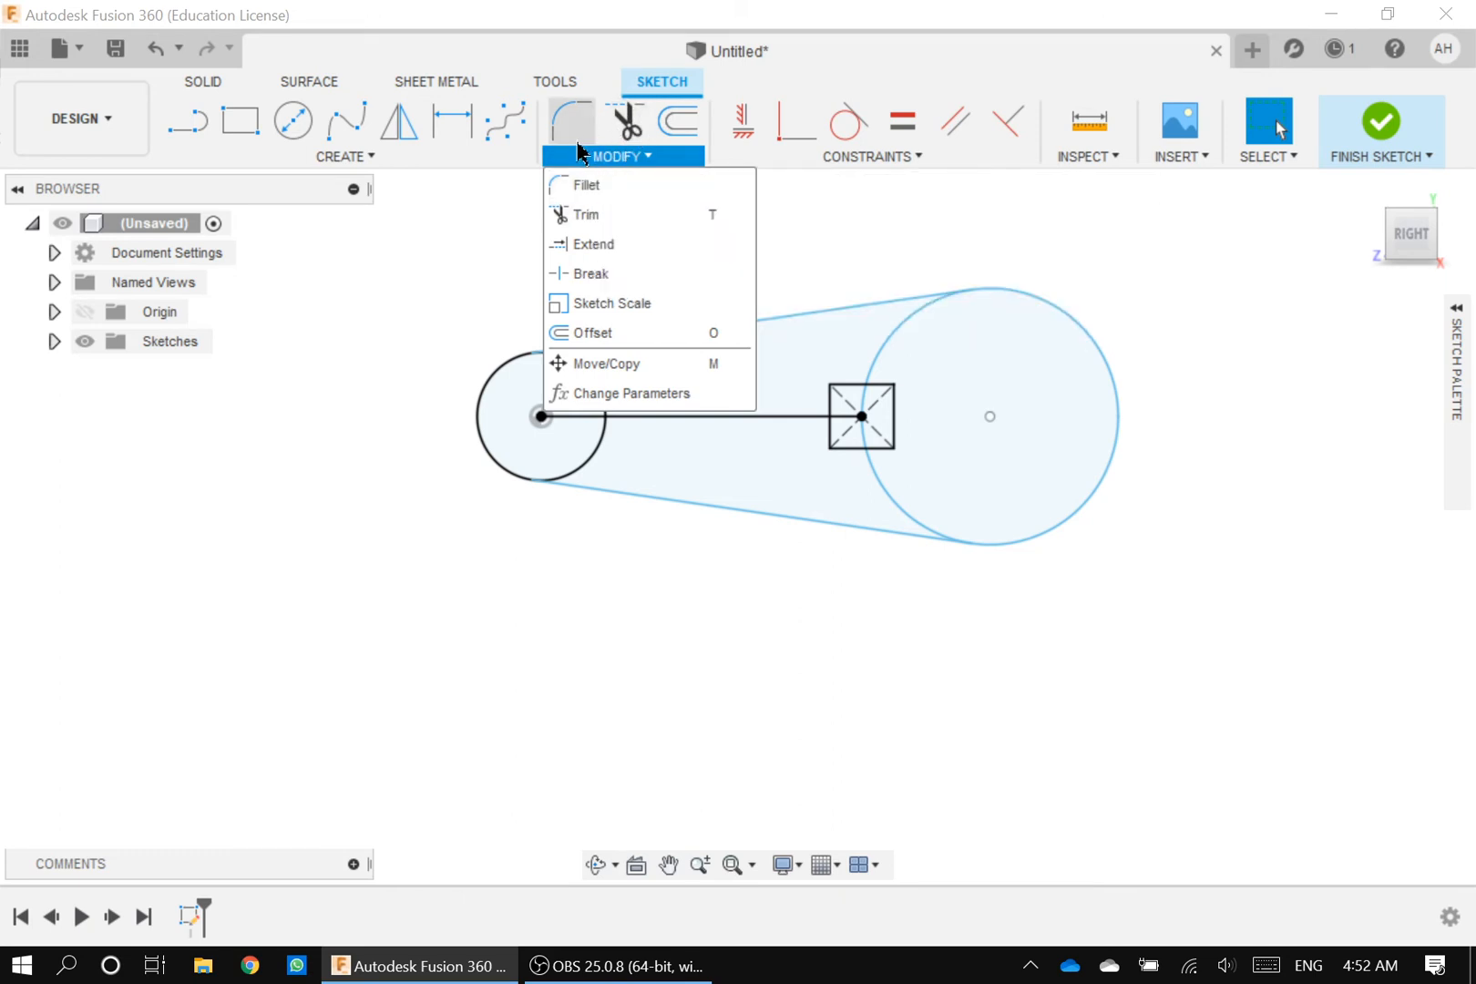
pyautogui.click(583, 215)
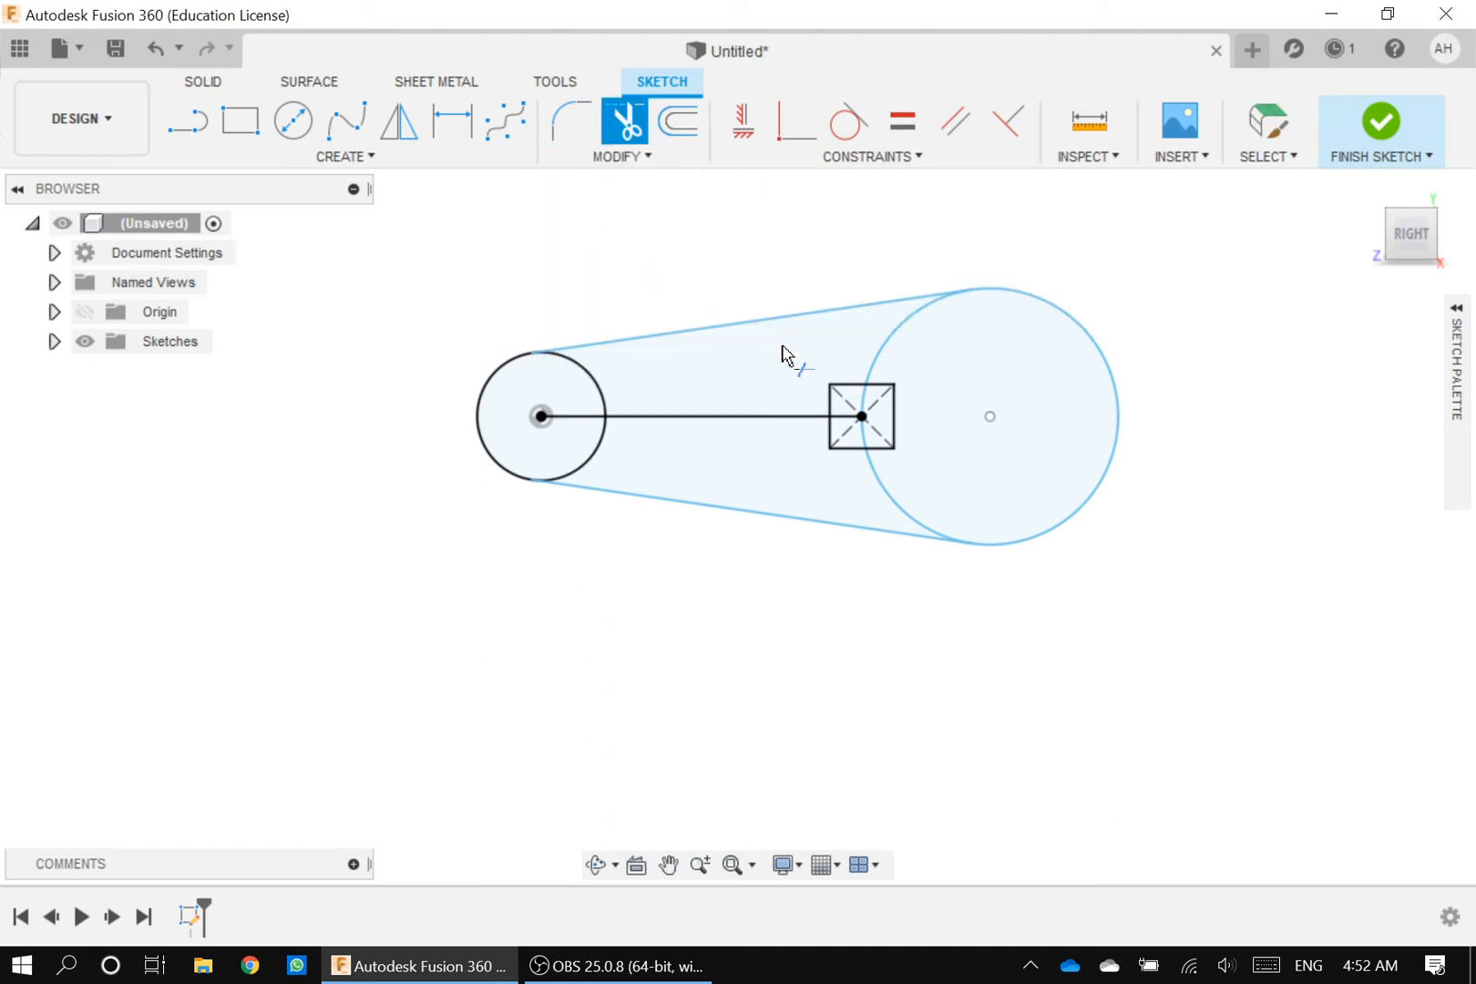
pyautogui.scroll(3, 883, 365)
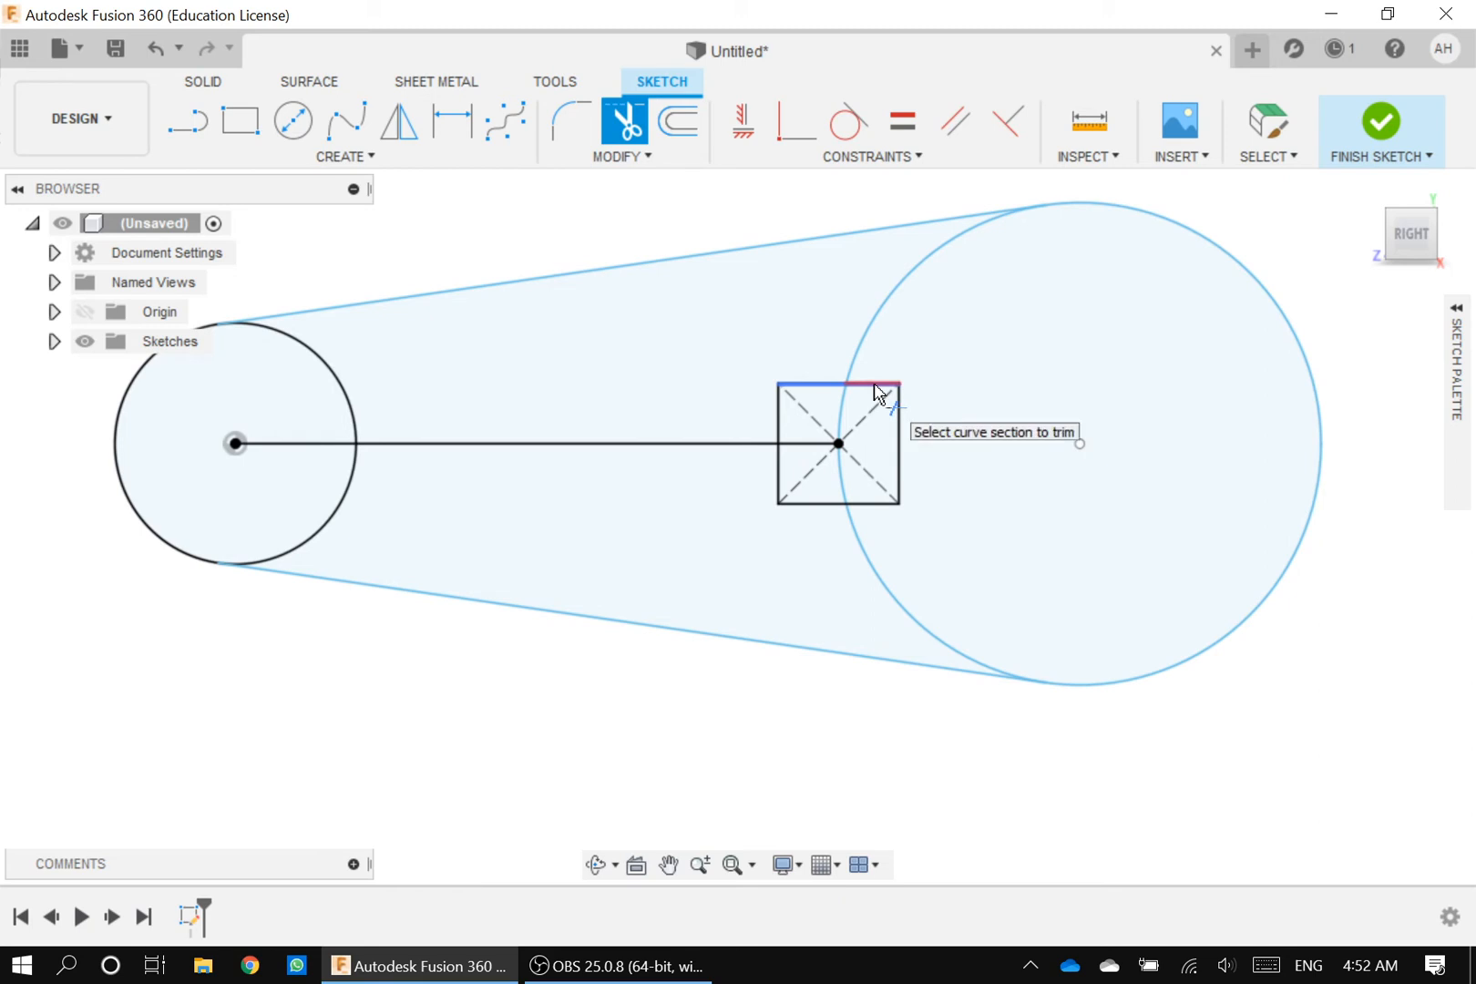
pyautogui.scroll(3, 876, 389)
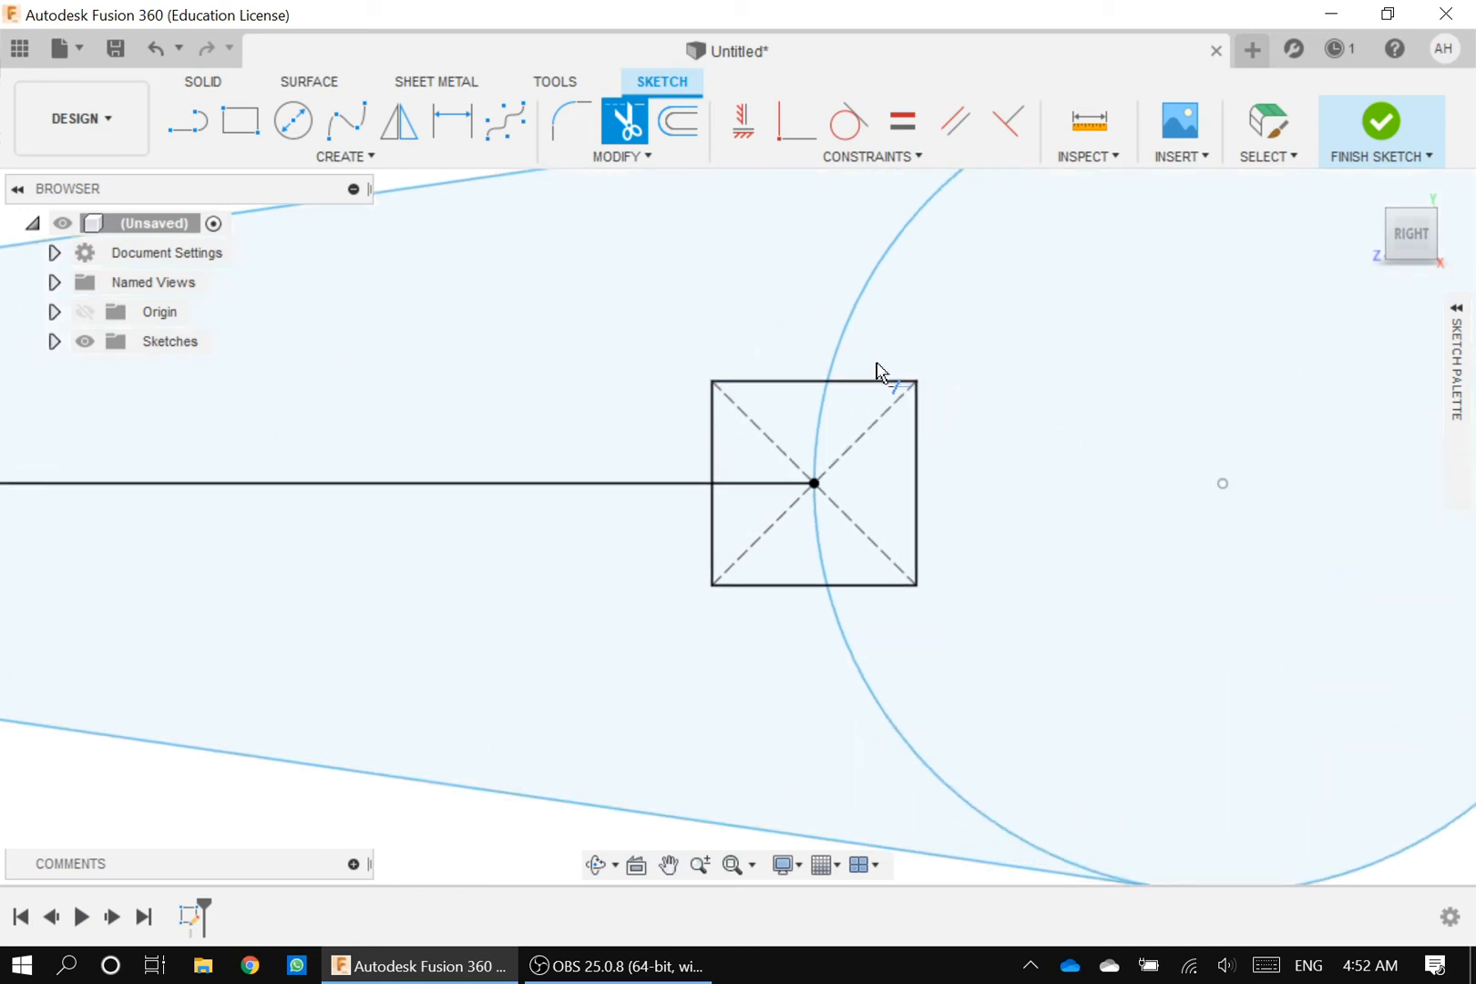
pyautogui.click(873, 382)
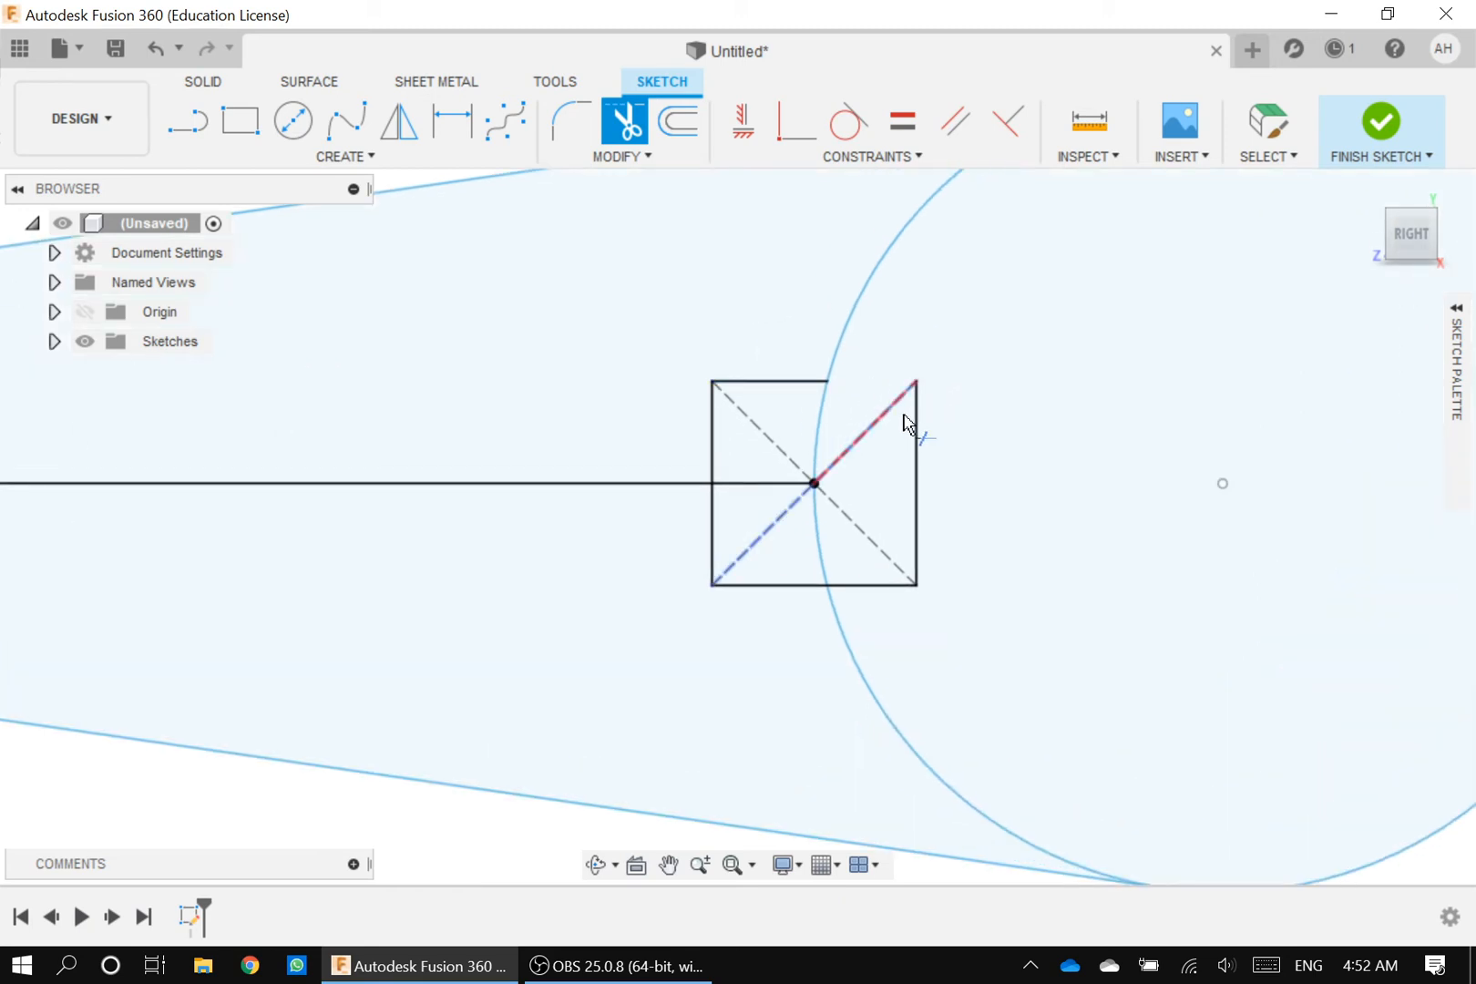
pyautogui.click(915, 440)
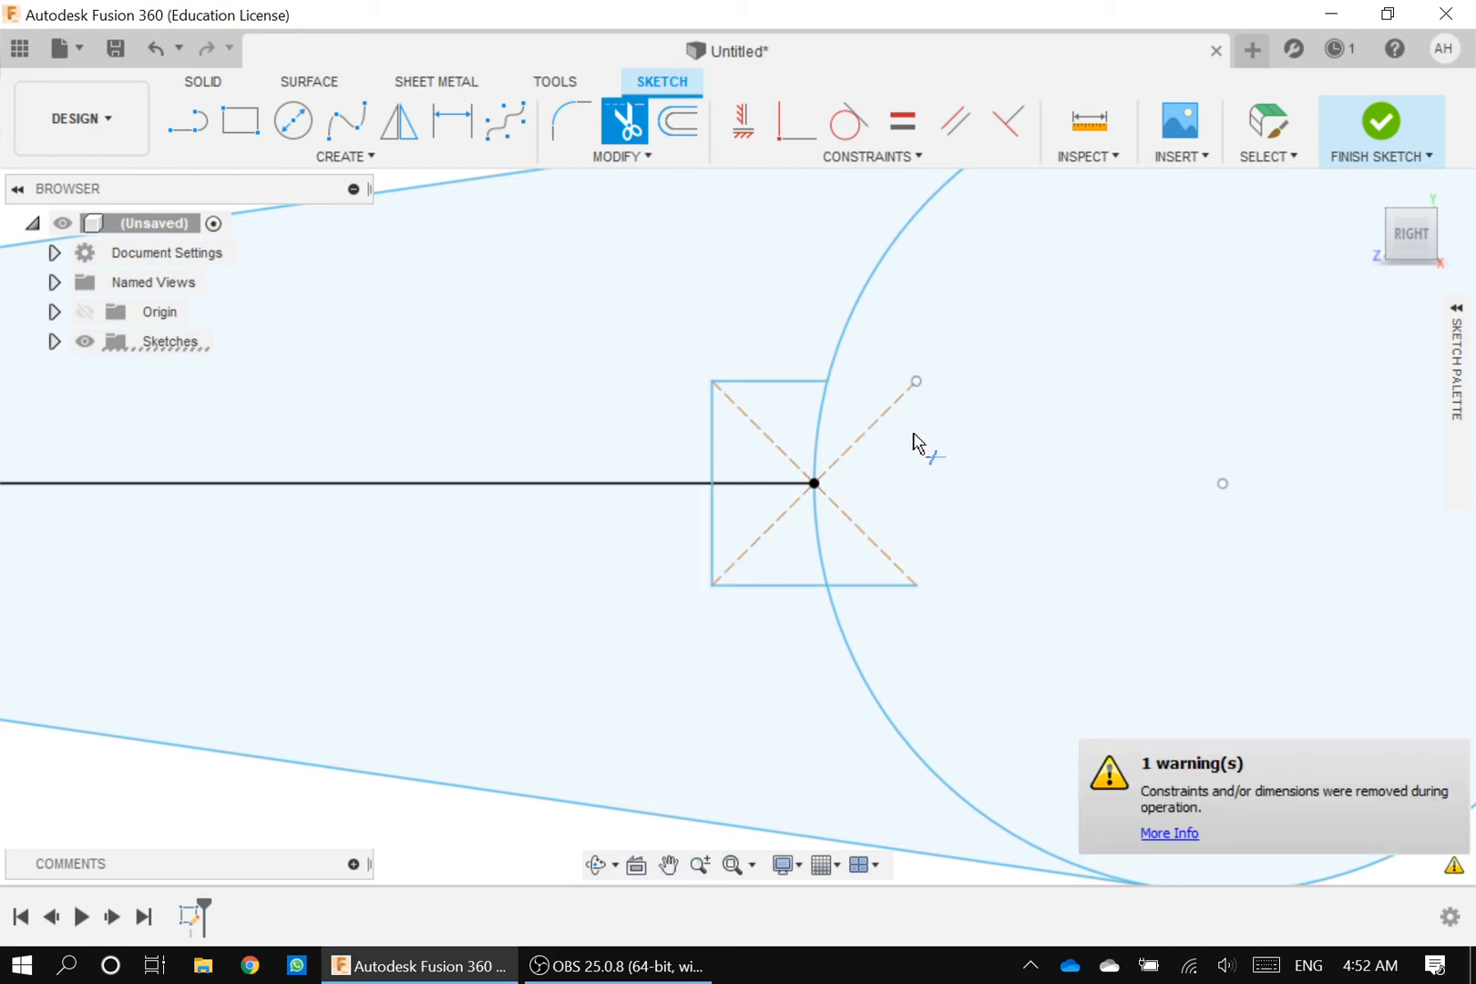
pyautogui.click(865, 592)
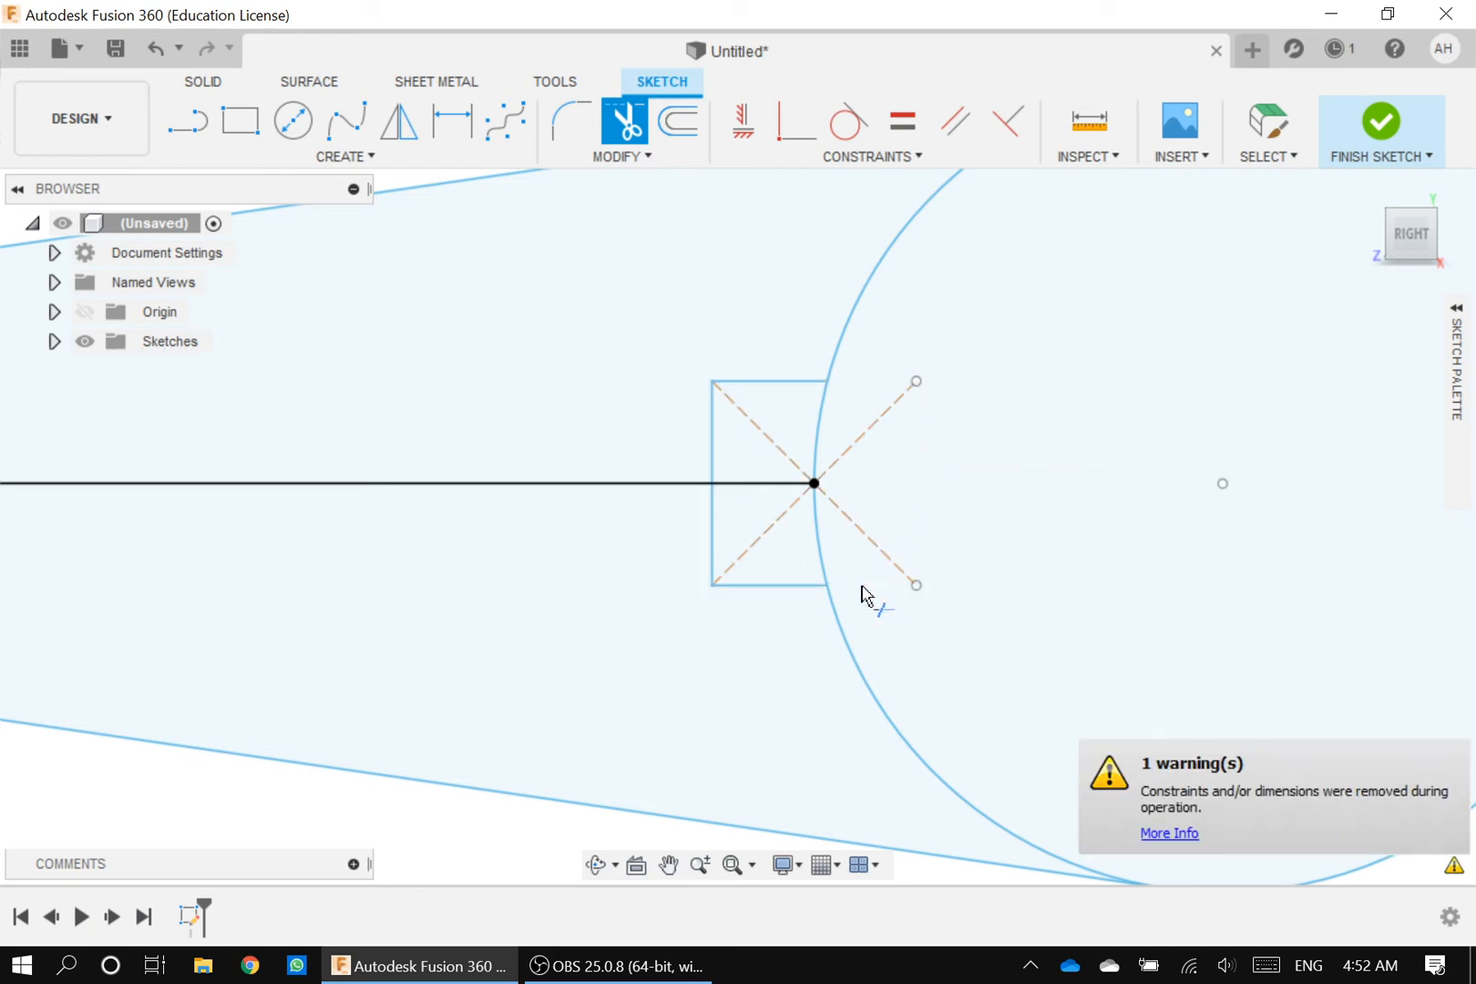
# Step: Trim the two arcs of the 40 mm circle and the end of the horizontal centre line that lie inside the square
pyautogui.click(820, 546)
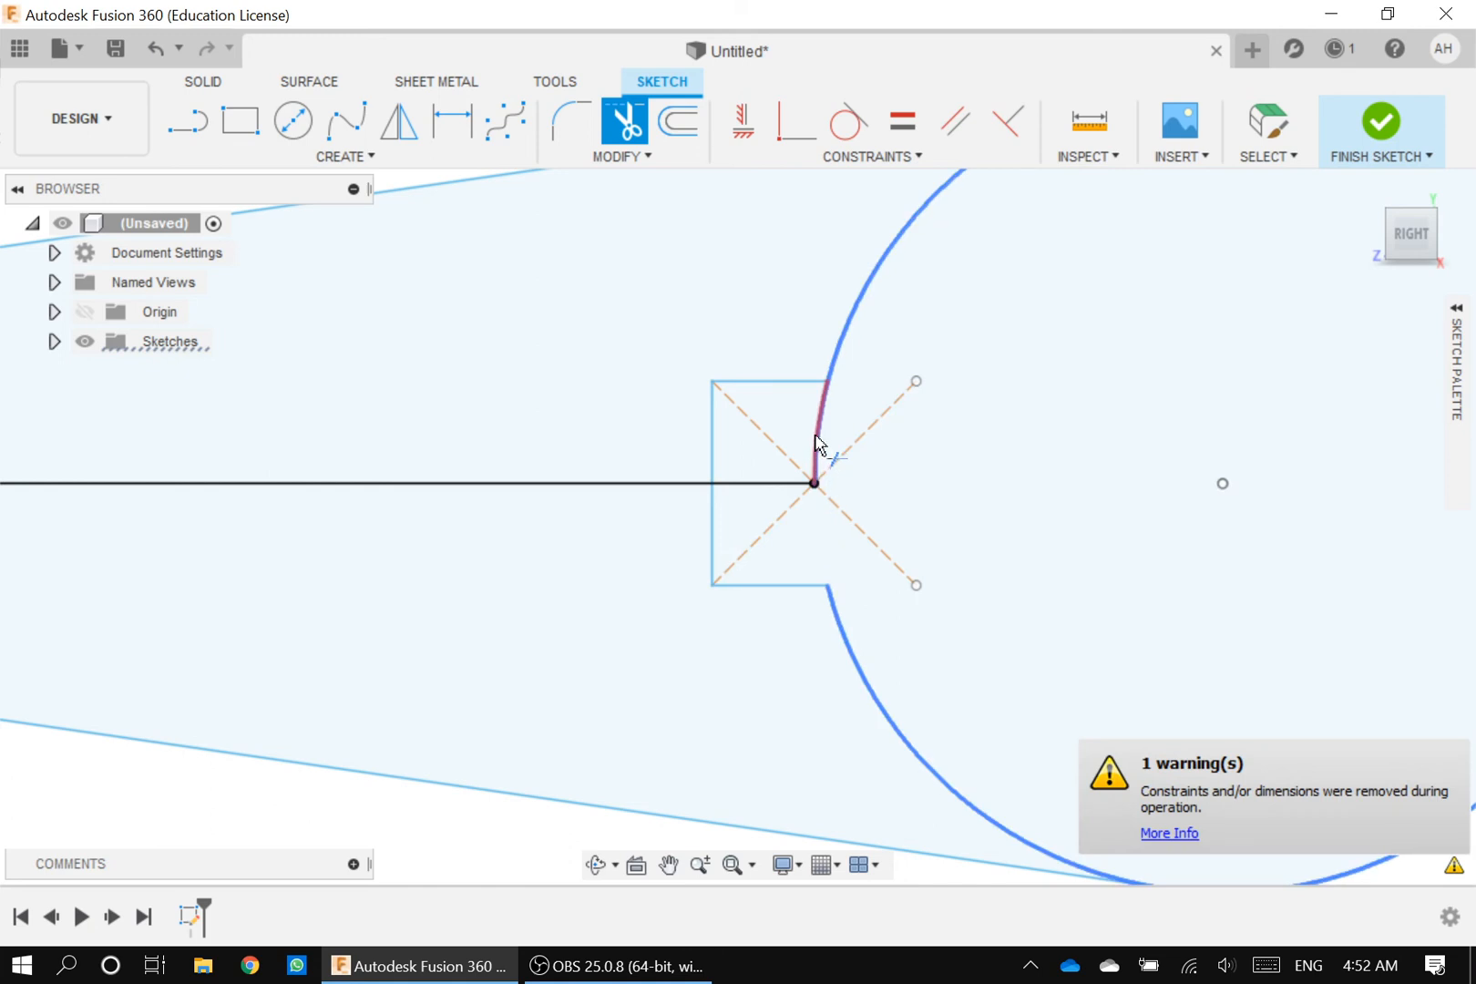
pyautogui.click(822, 437)
pyautogui.click(759, 484)
# Step: Trim away the rest of the horizontal centre line between the centre of the smaller outer circle and the square notch
pyautogui.scroll(-6, 819, 506)
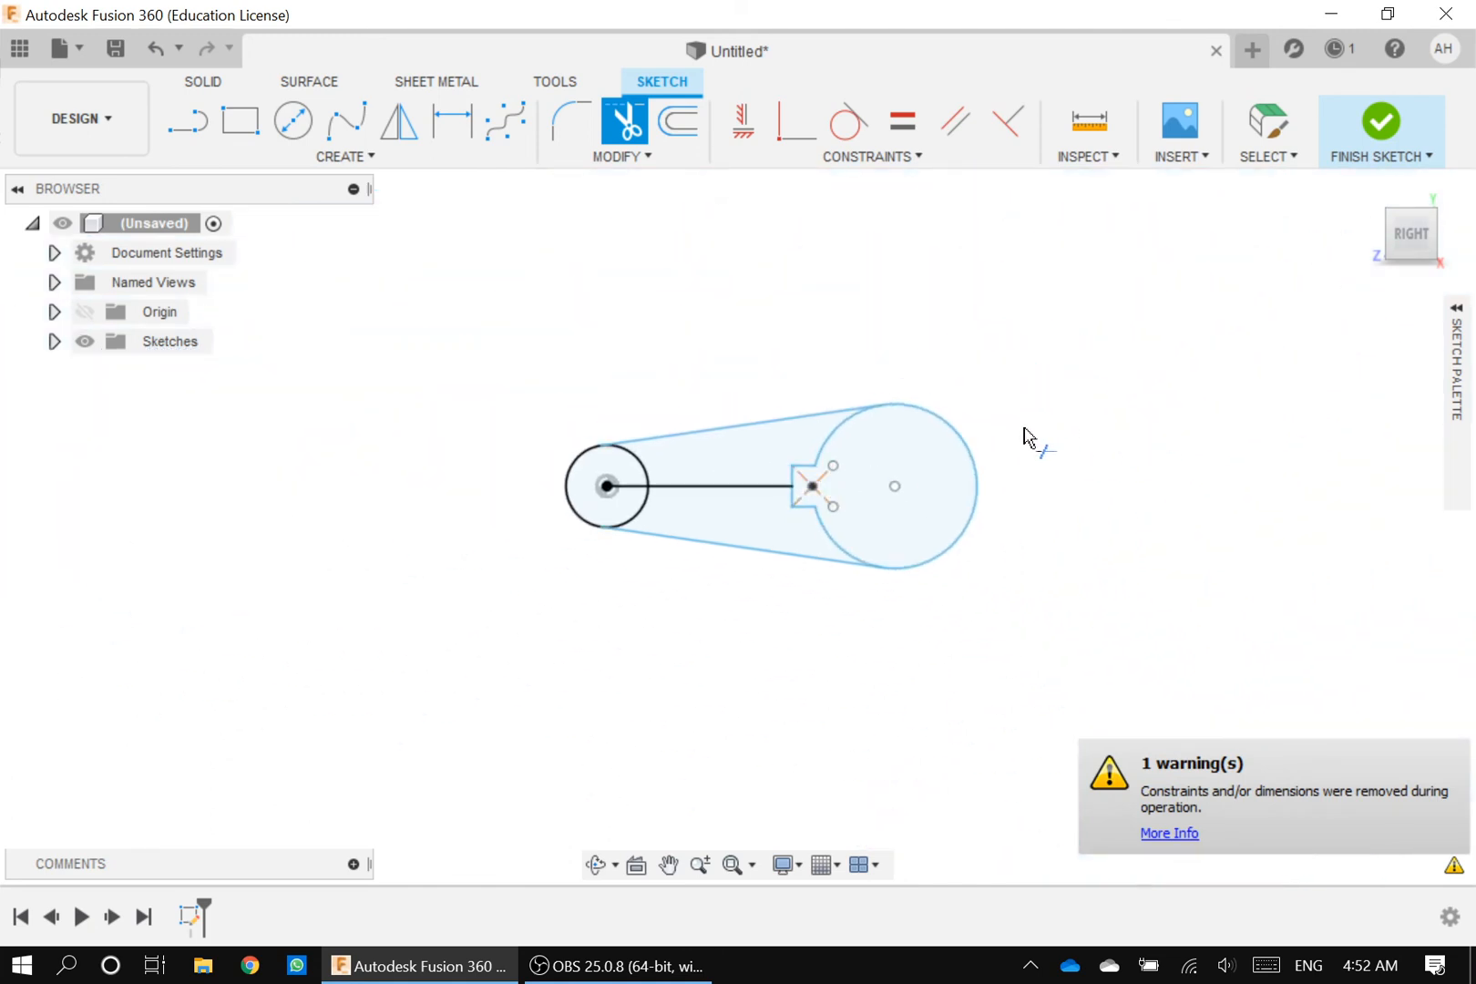
pyautogui.scroll(2, 809, 492)
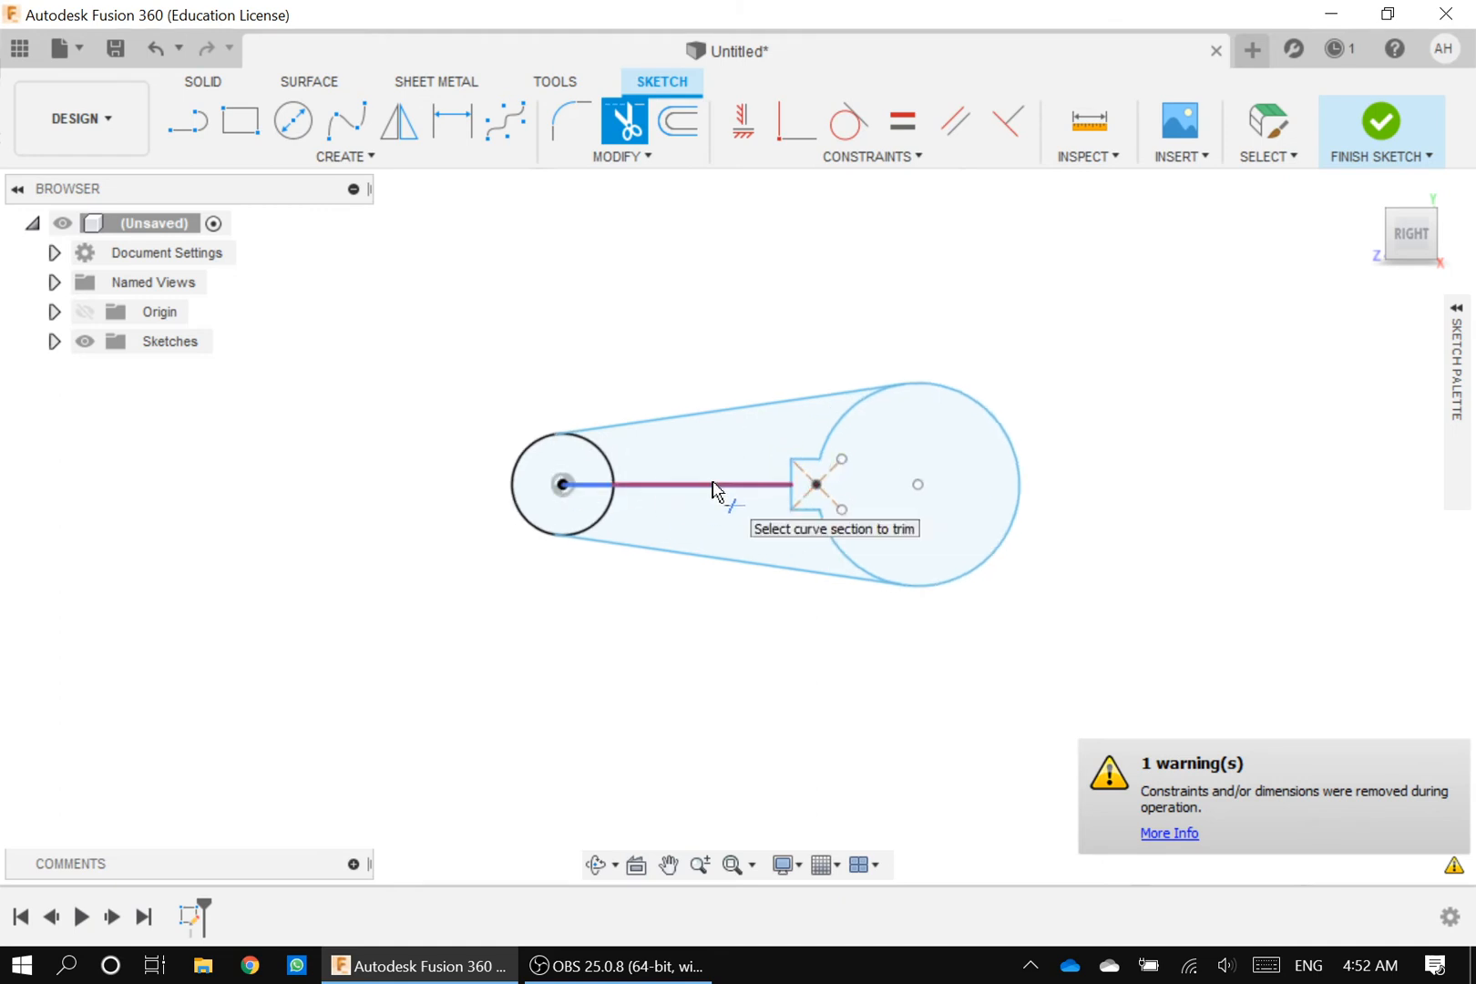
pyautogui.click(713, 485)
pyautogui.click(589, 488)
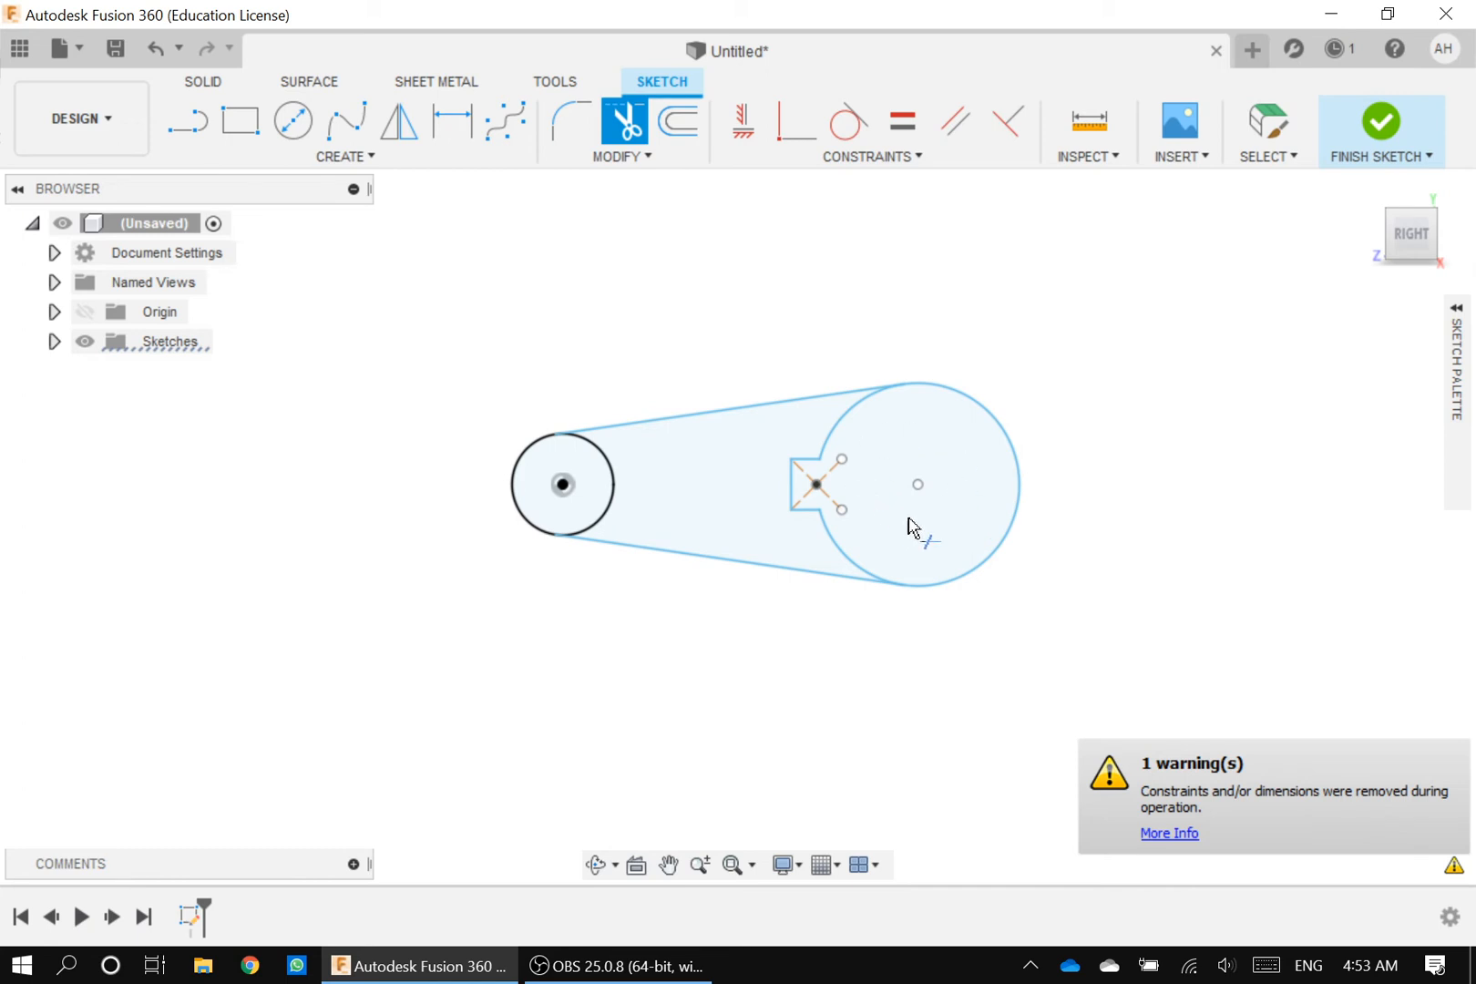
# Step: Draw a 20 mm diameter circle concentric with the 40 mm circle
pyautogui.click(293, 124)
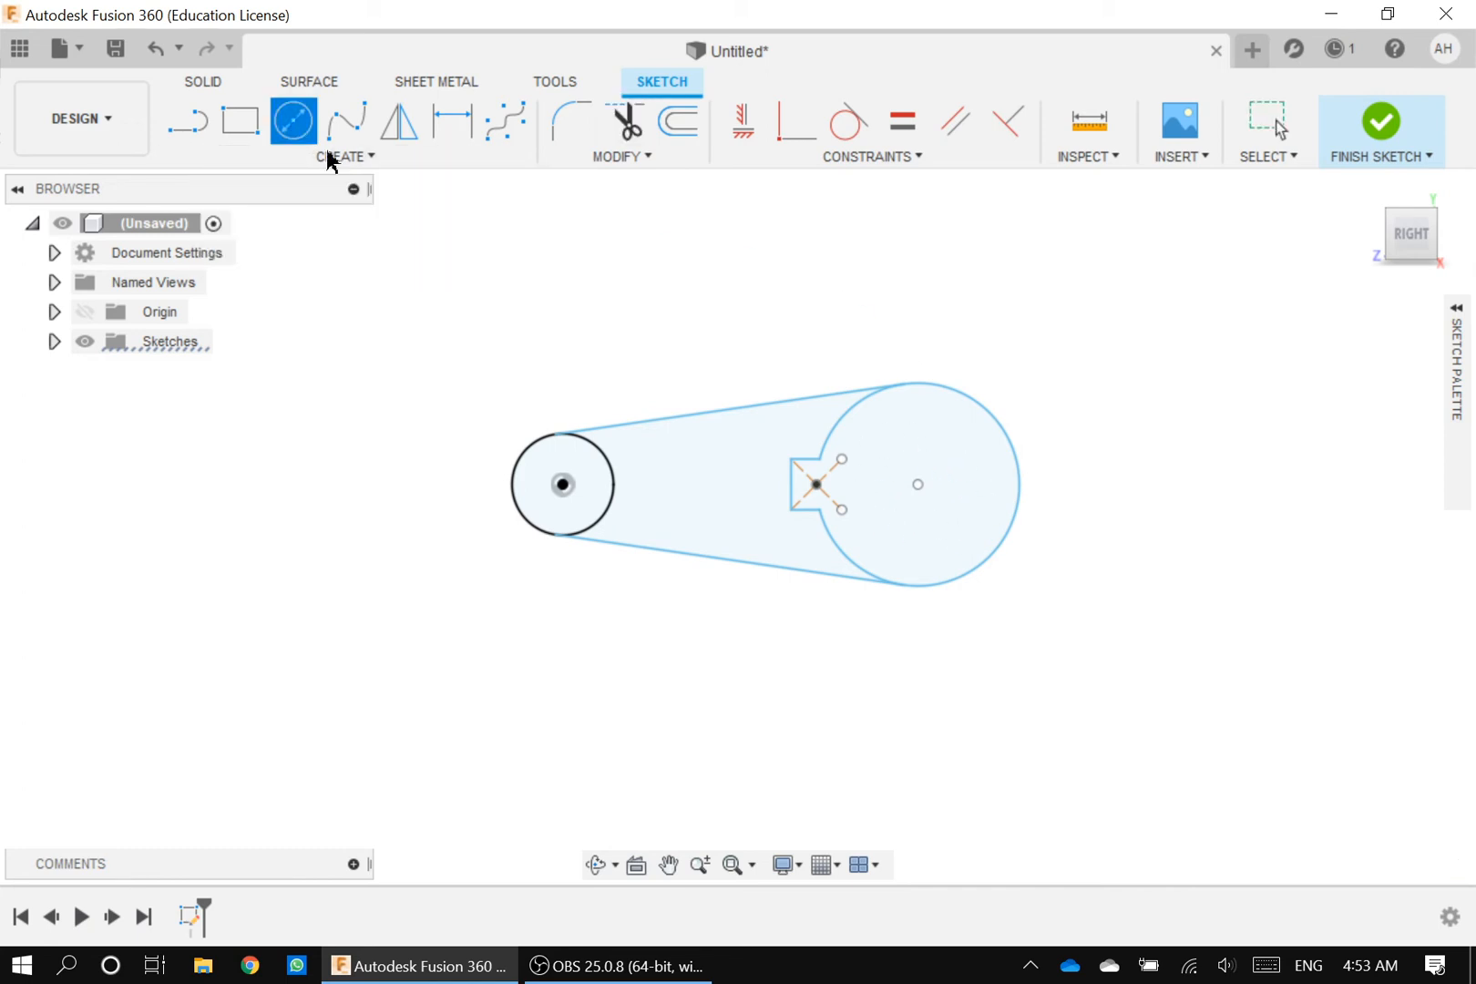
pyautogui.click(919, 487)
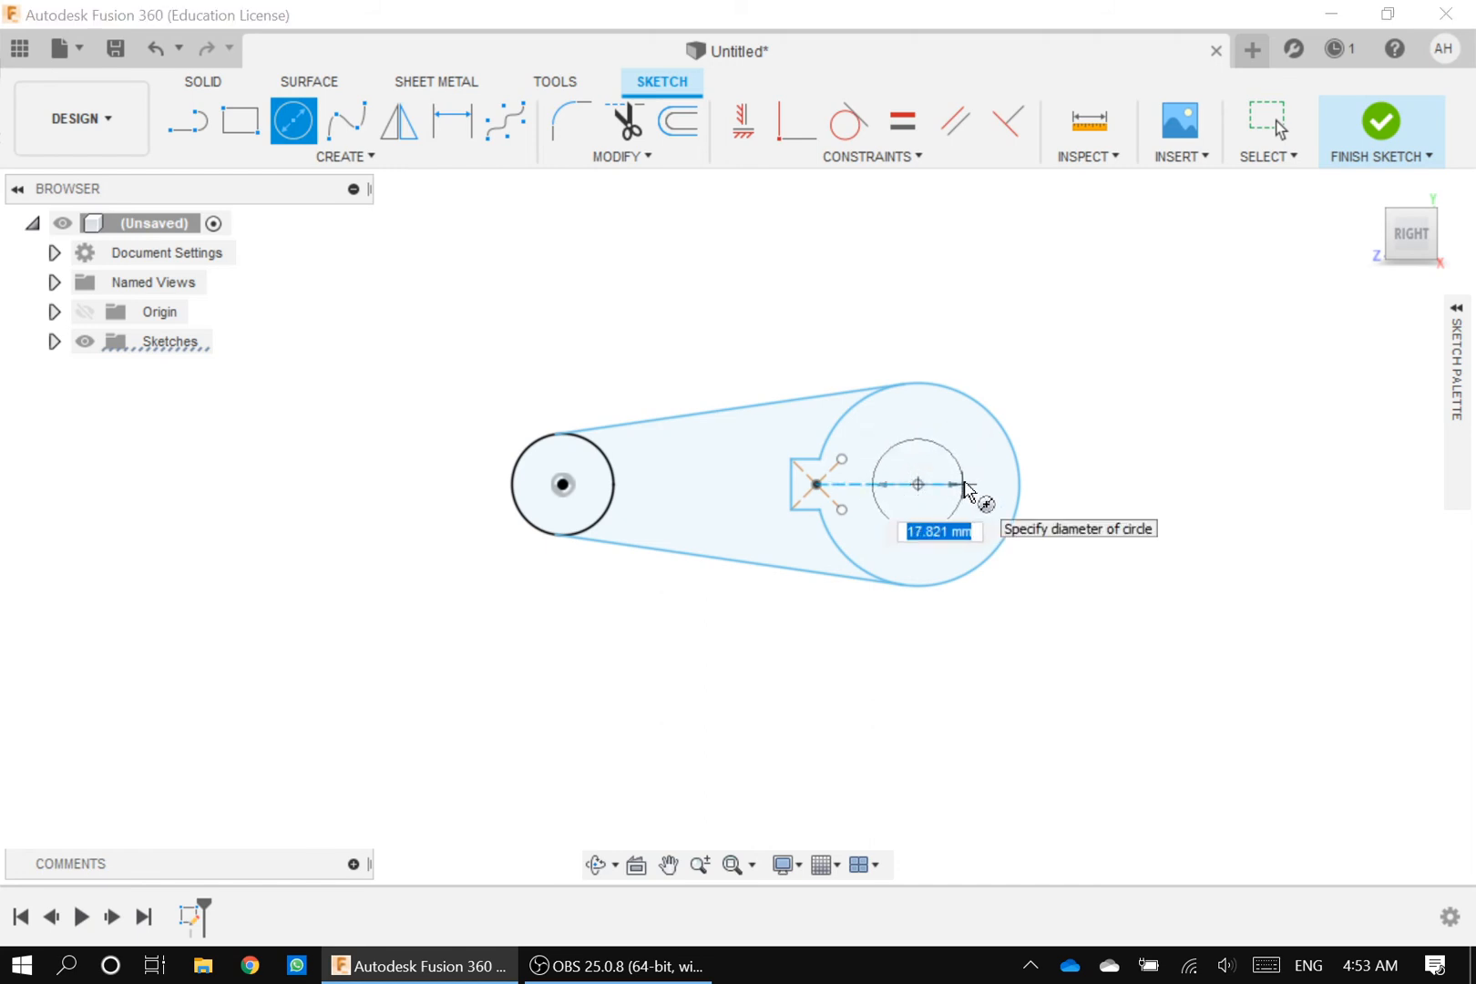
pyautogui.write('20')
pyautogui.press('Return')
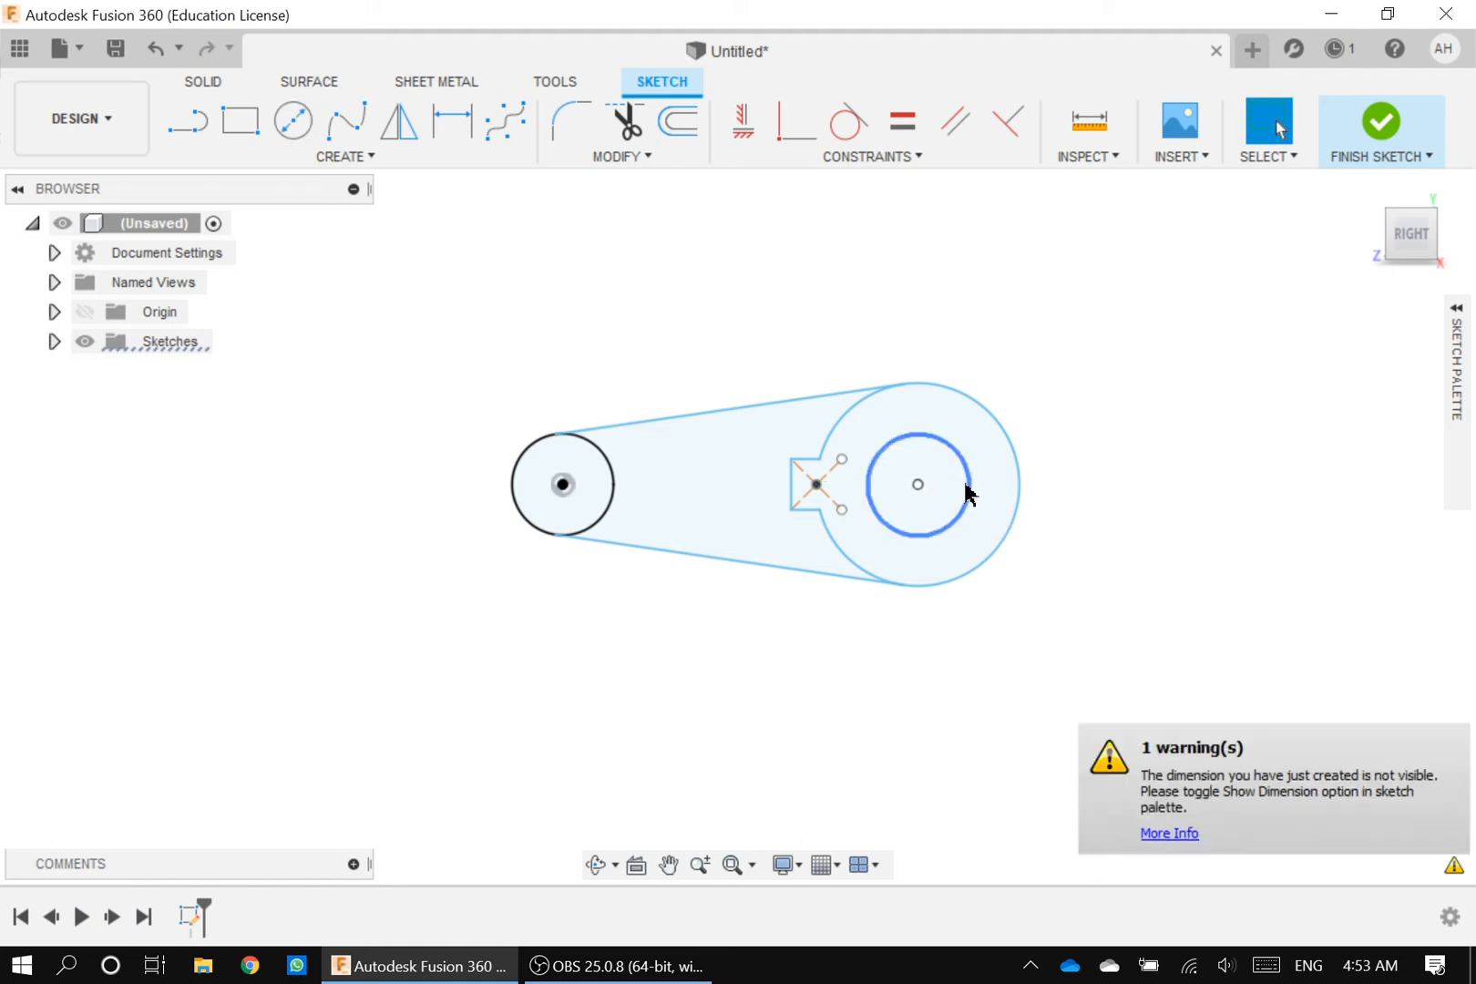
# Step: Draw an 8 mm diameter circle at the centre of the 20 mm circle on the arm's small end
pyautogui.click(290, 133)
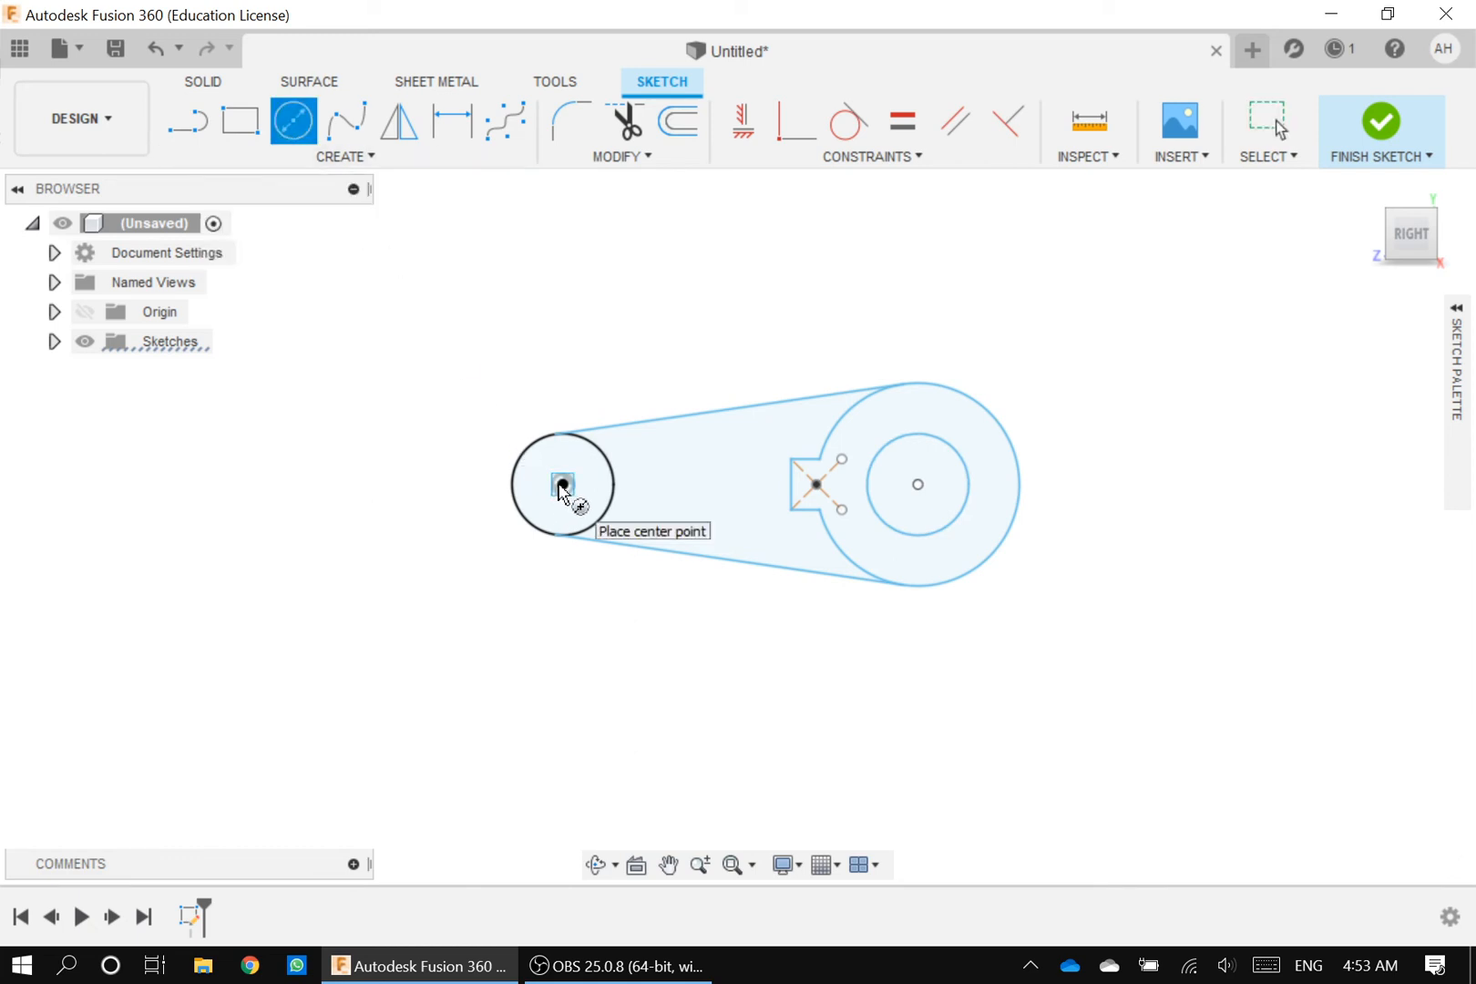
pyautogui.click(346, 159)
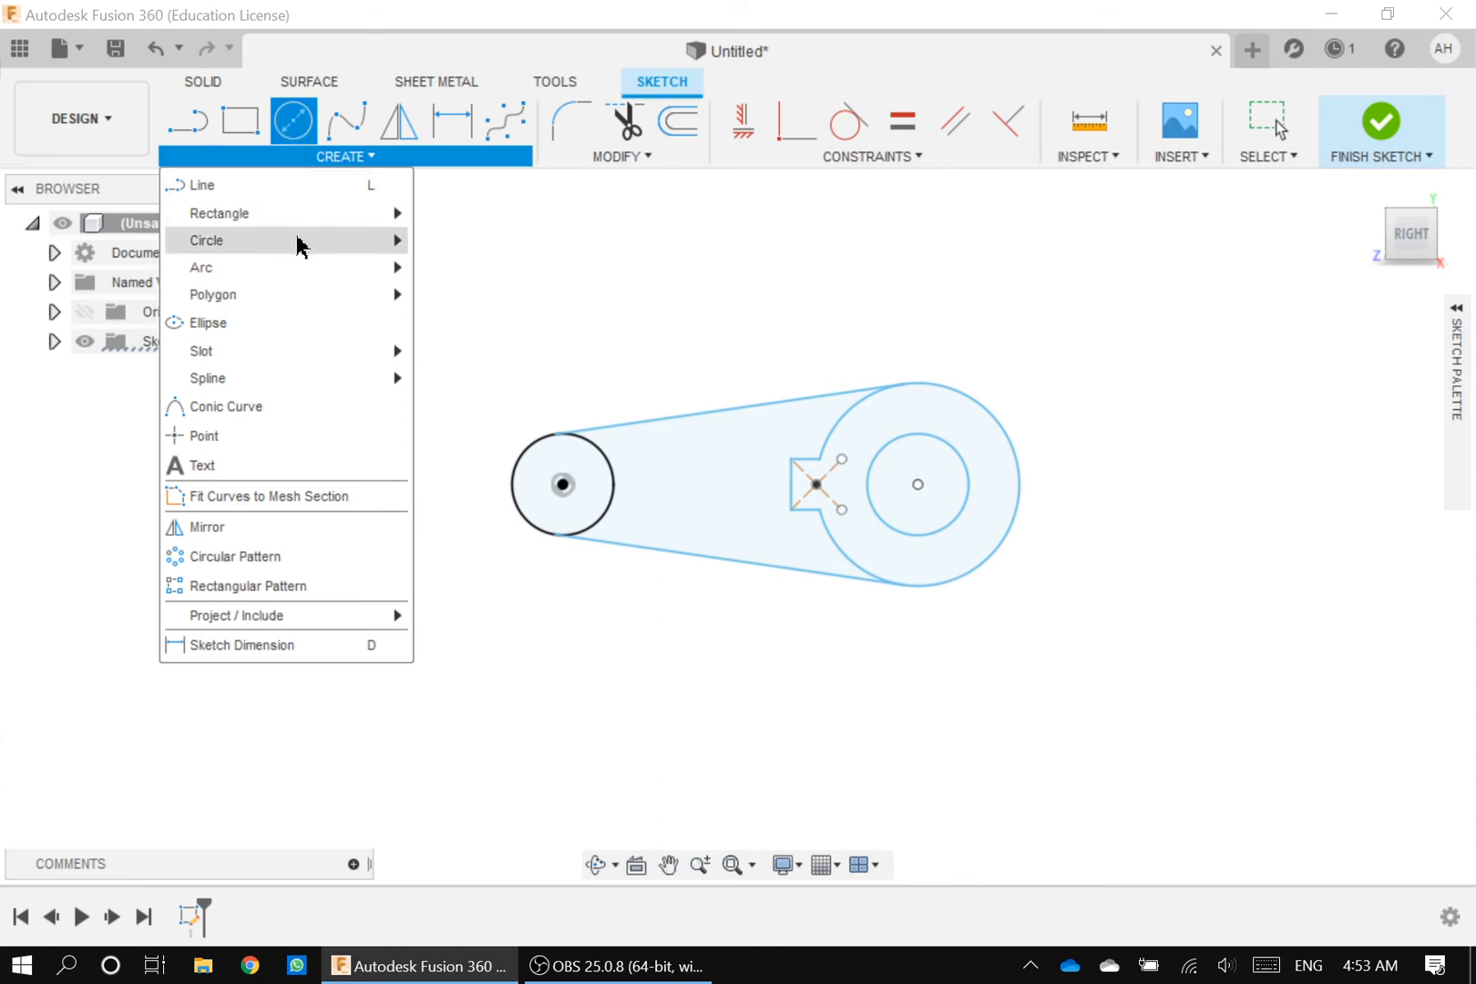
pyautogui.moveTo(300, 243)
pyautogui.click(451, 247)
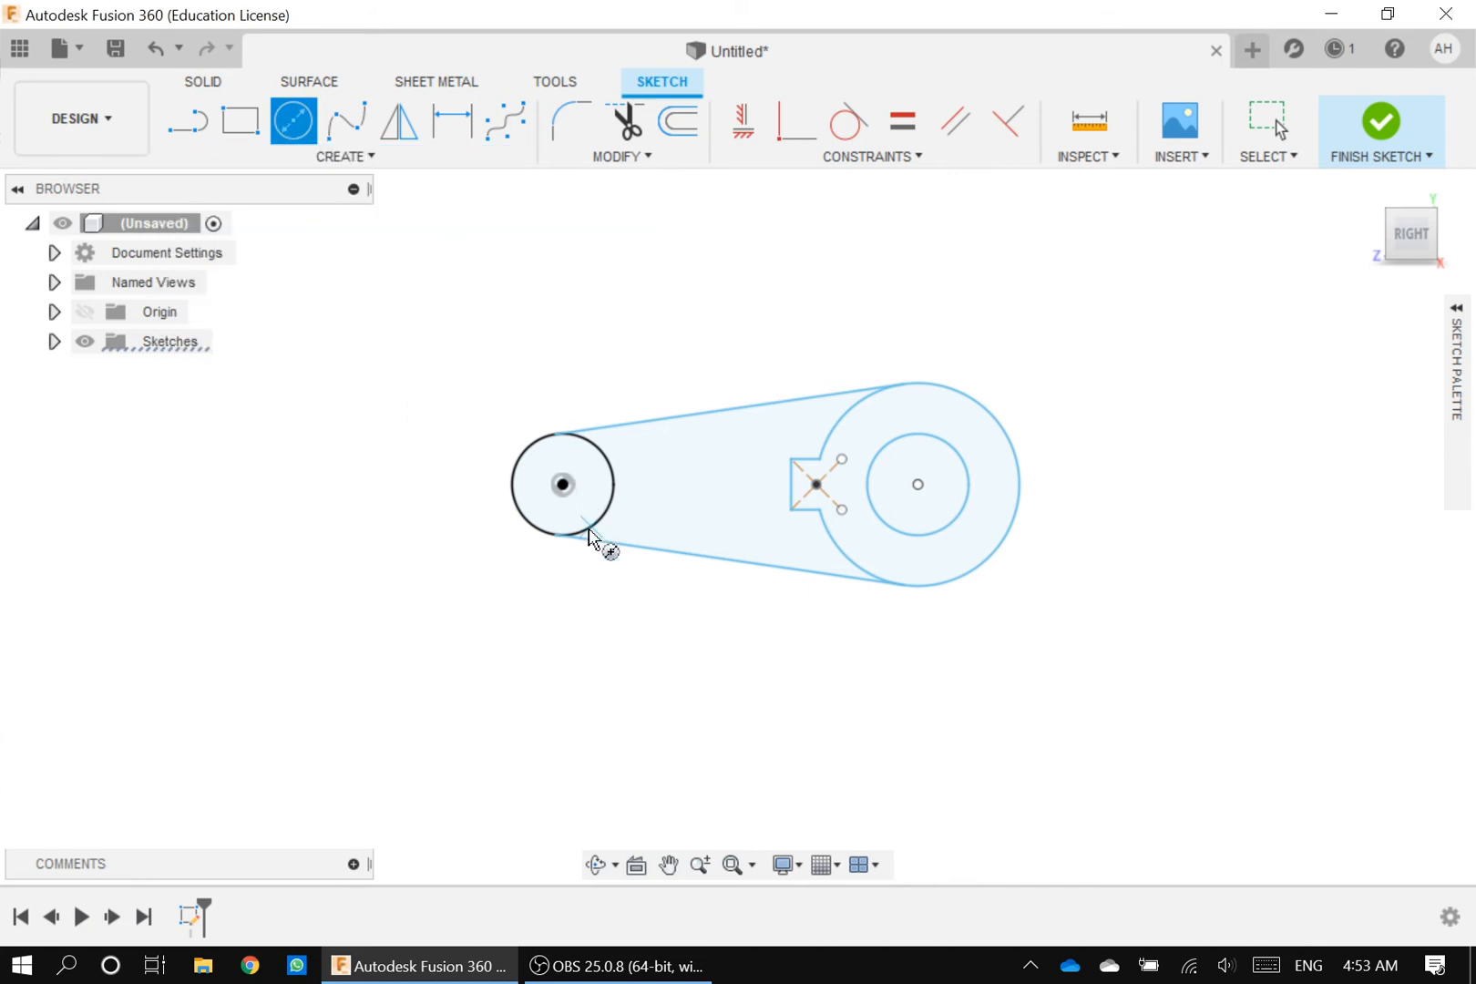
pyautogui.click(563, 487)
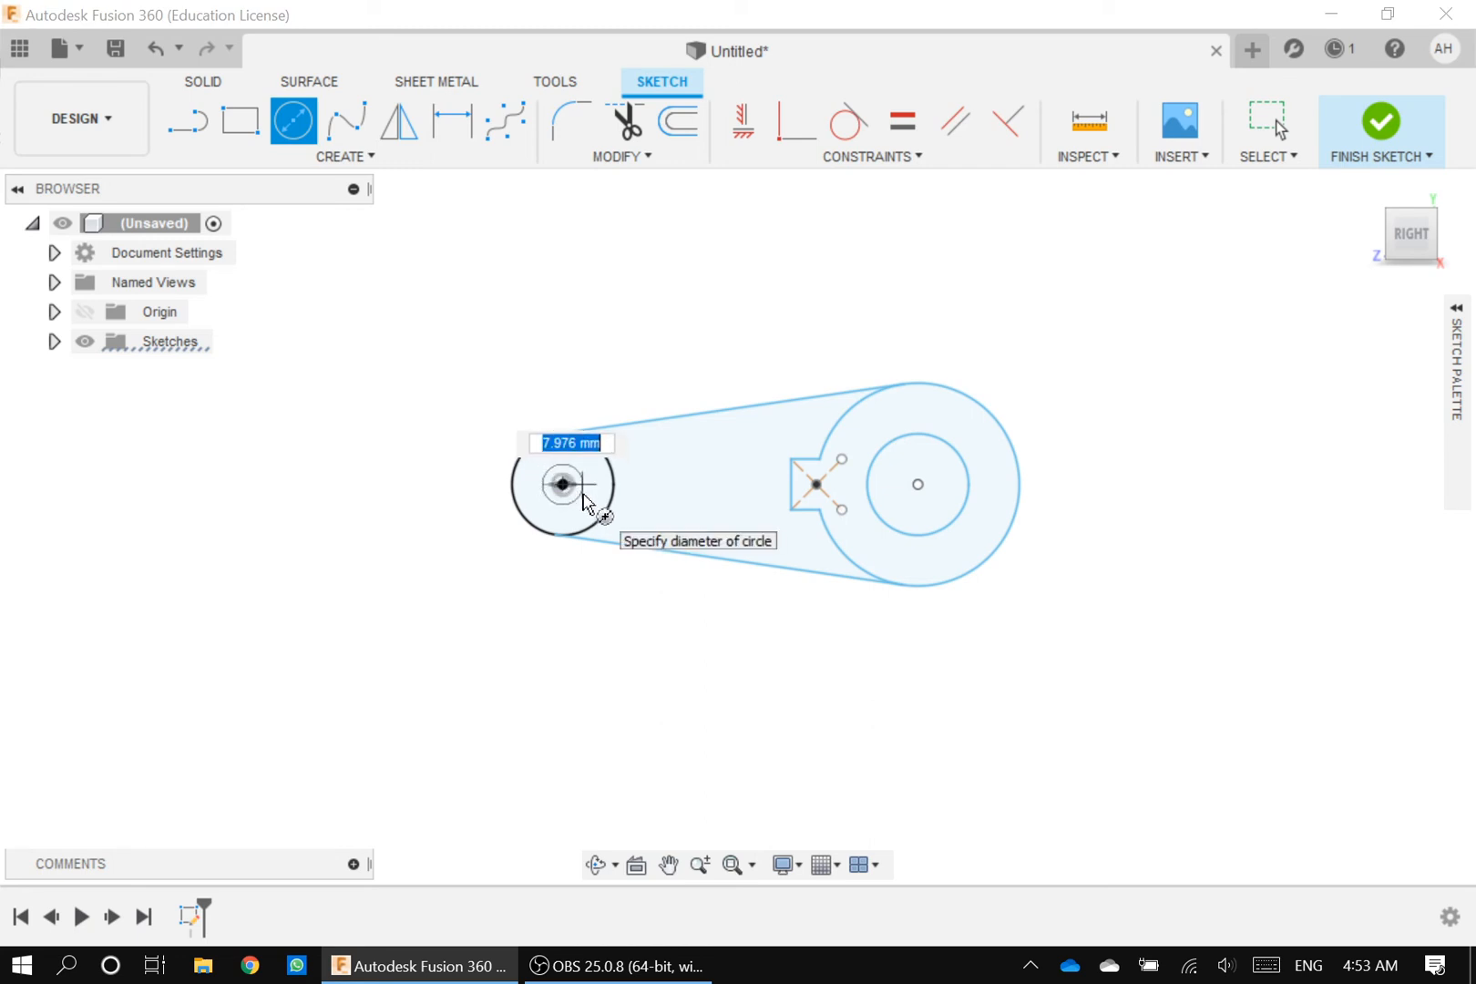
pyautogui.write('8')
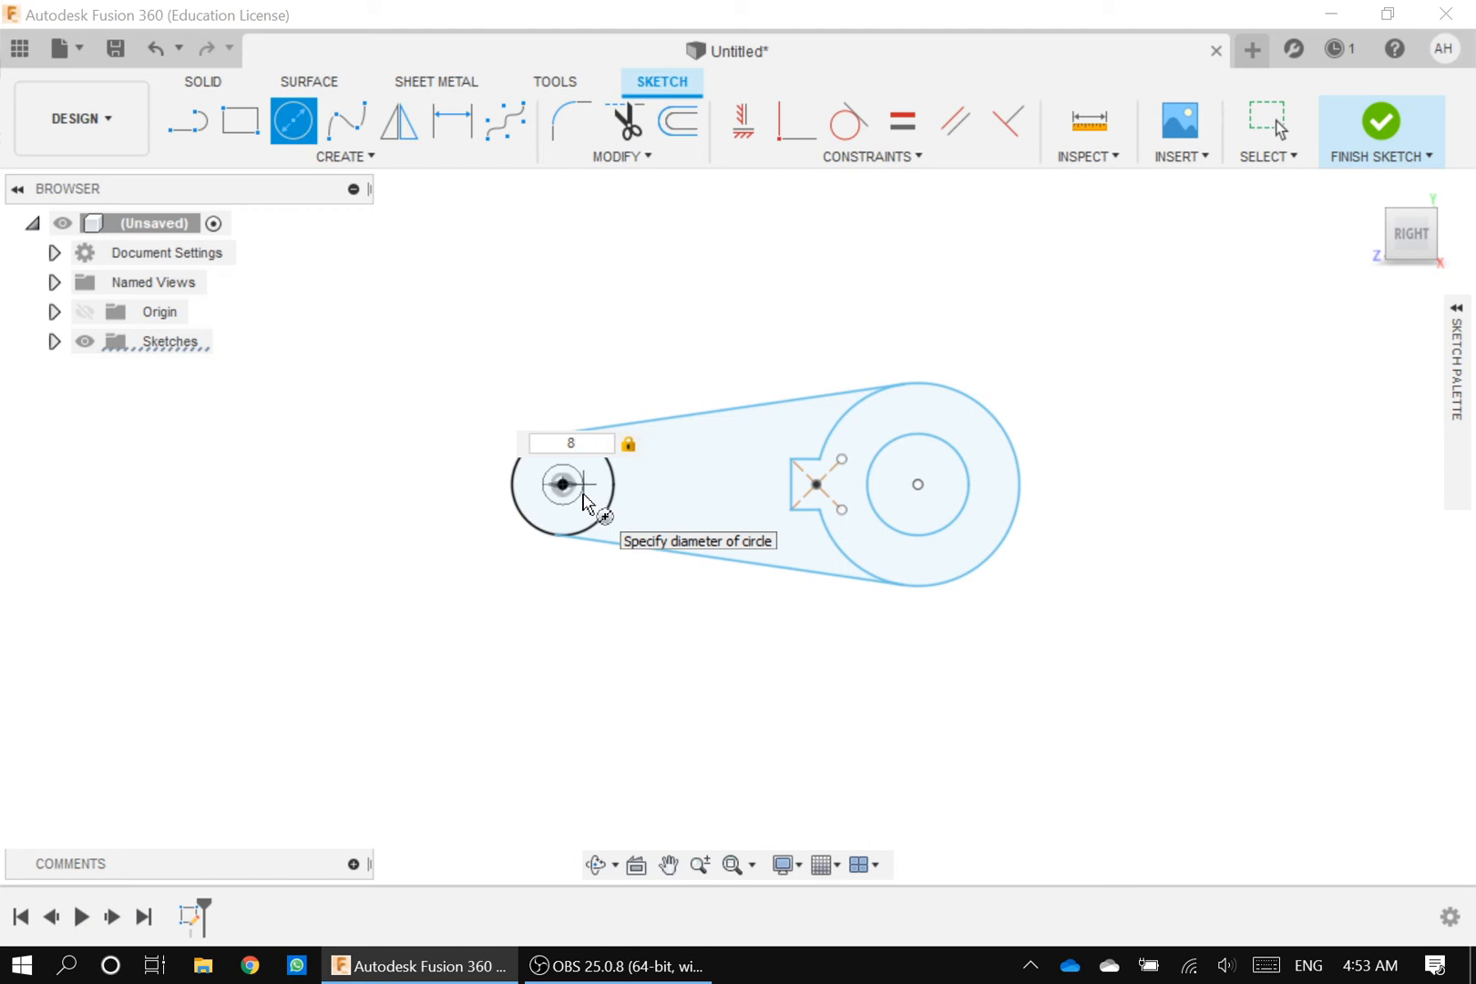
pyautogui.press('Return')
pyautogui.press('Escape')
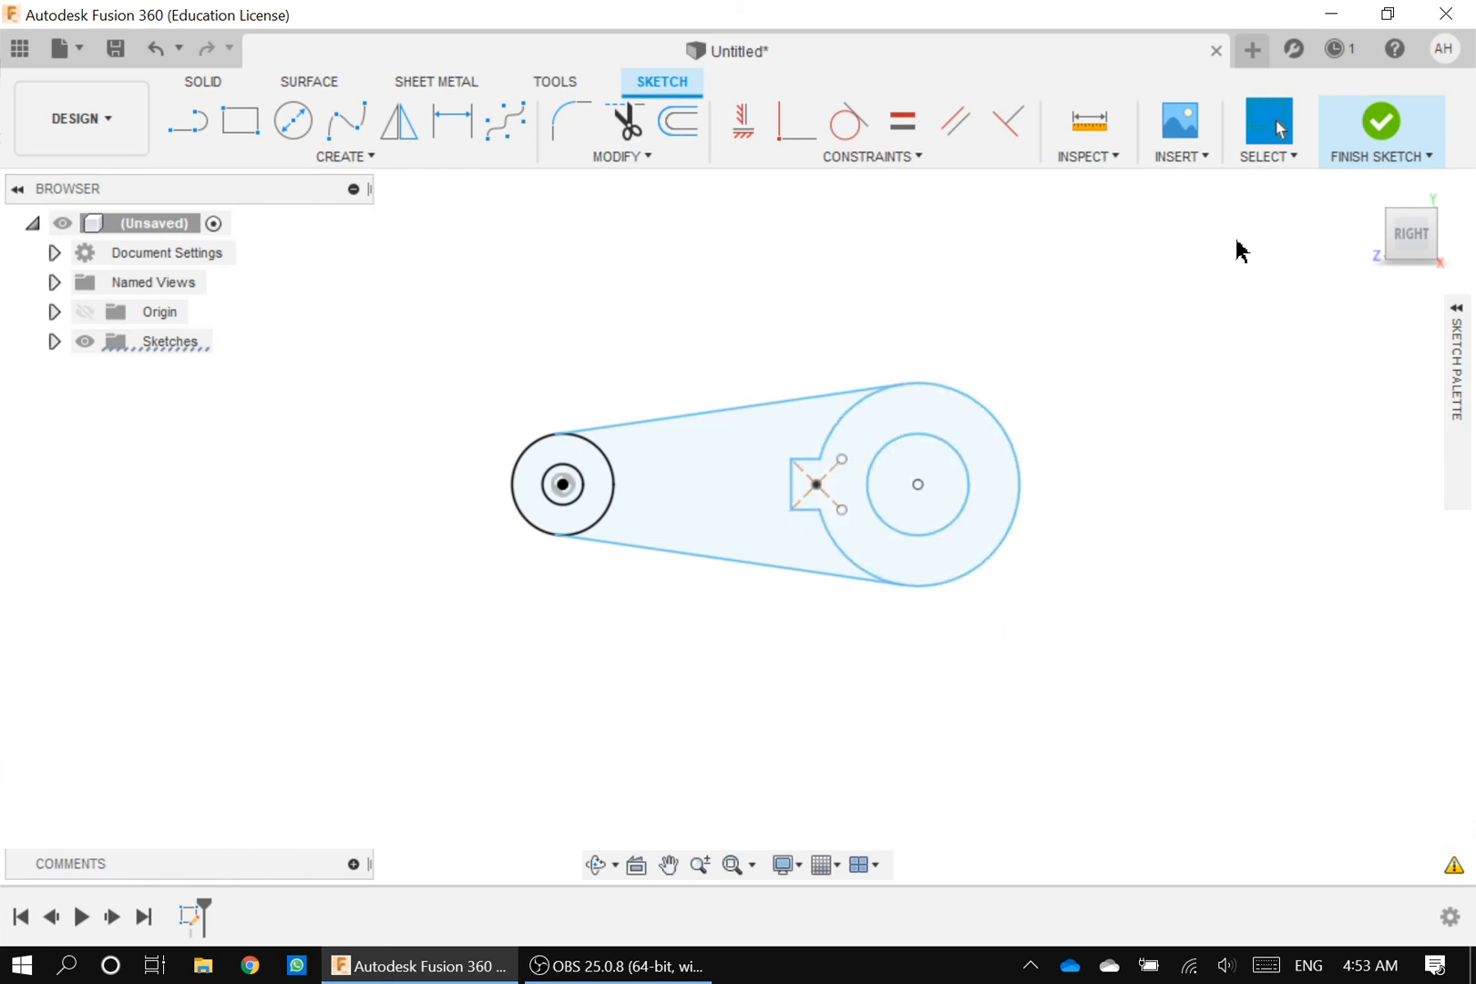
# Step: Finish the sketch and extrude the tapered web profile between the two end circles by 8 mm as a new body
pyautogui.click(1382, 135)
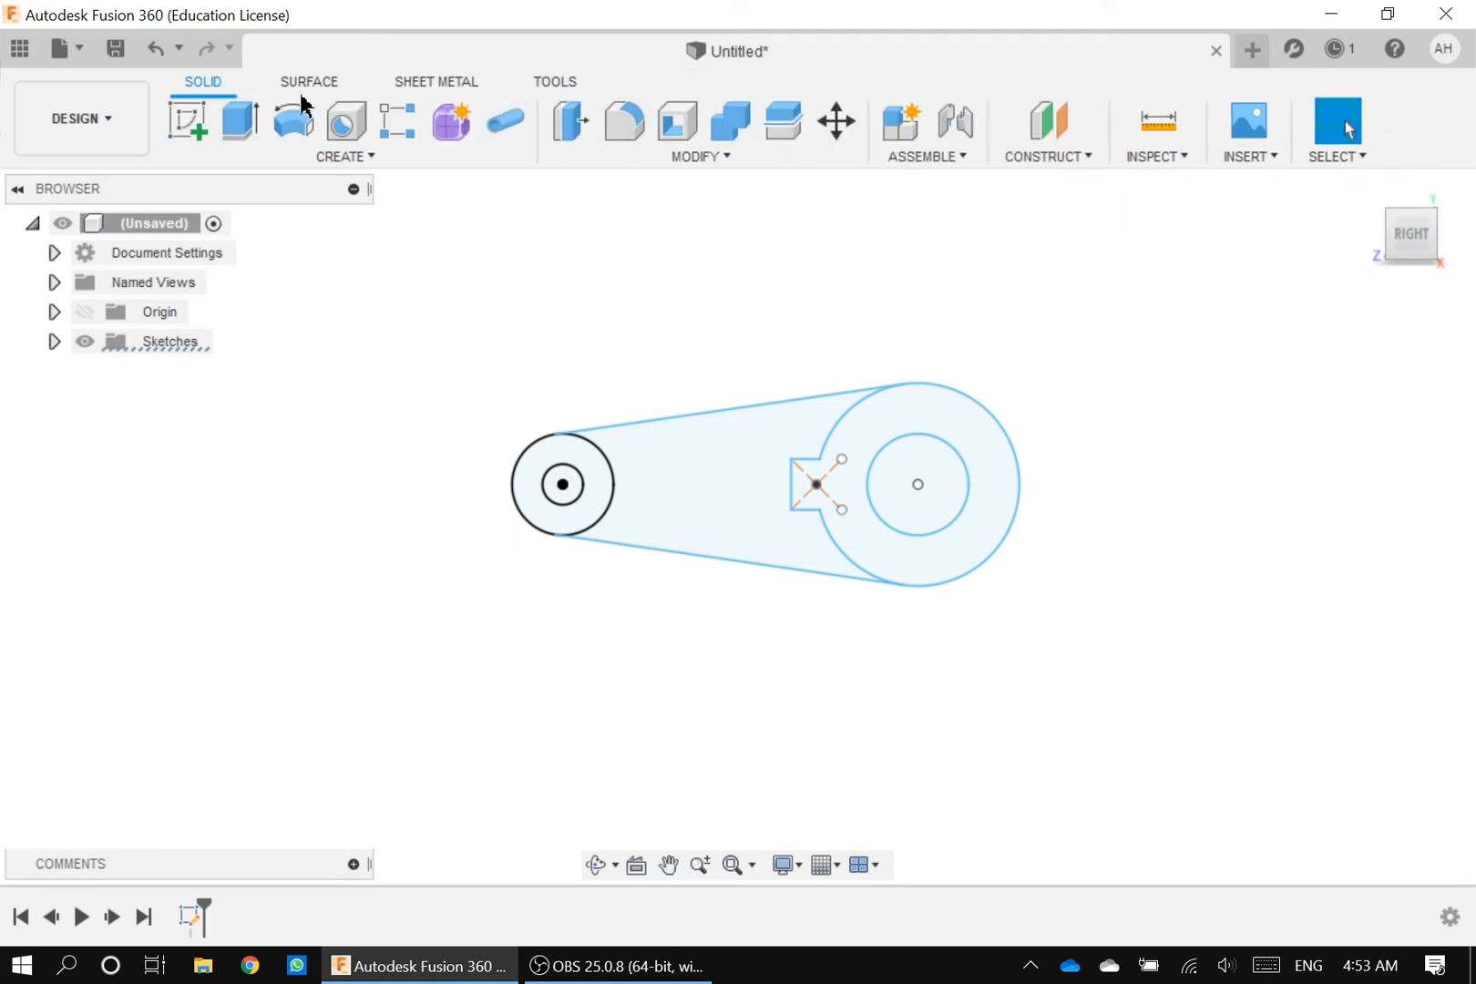
pyautogui.click(241, 121)
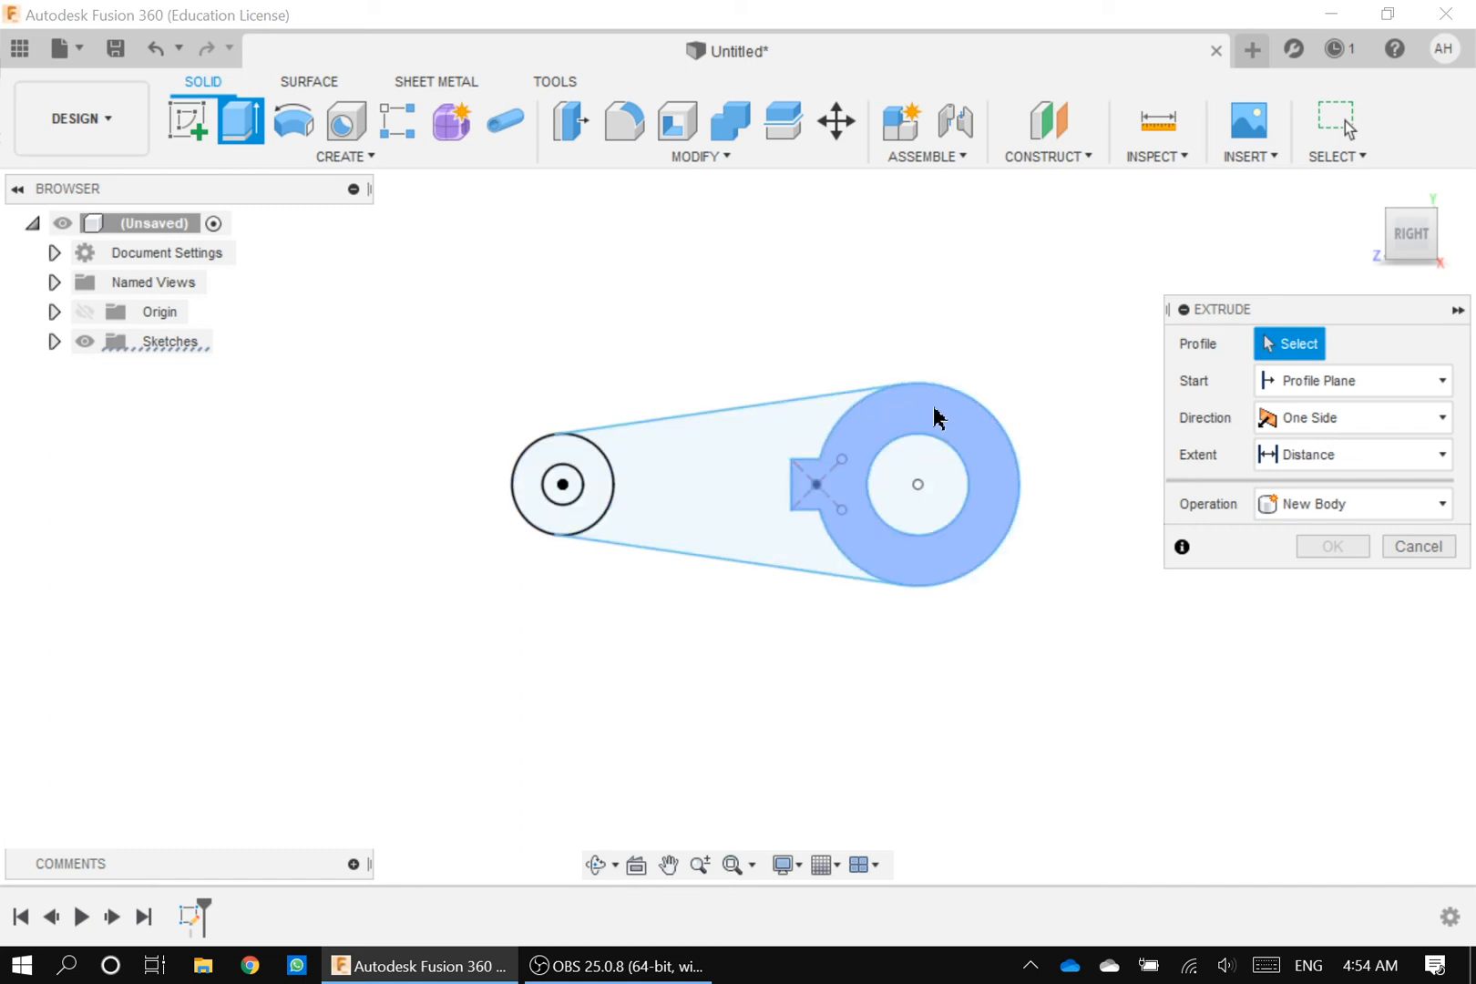
pyautogui.click(745, 453)
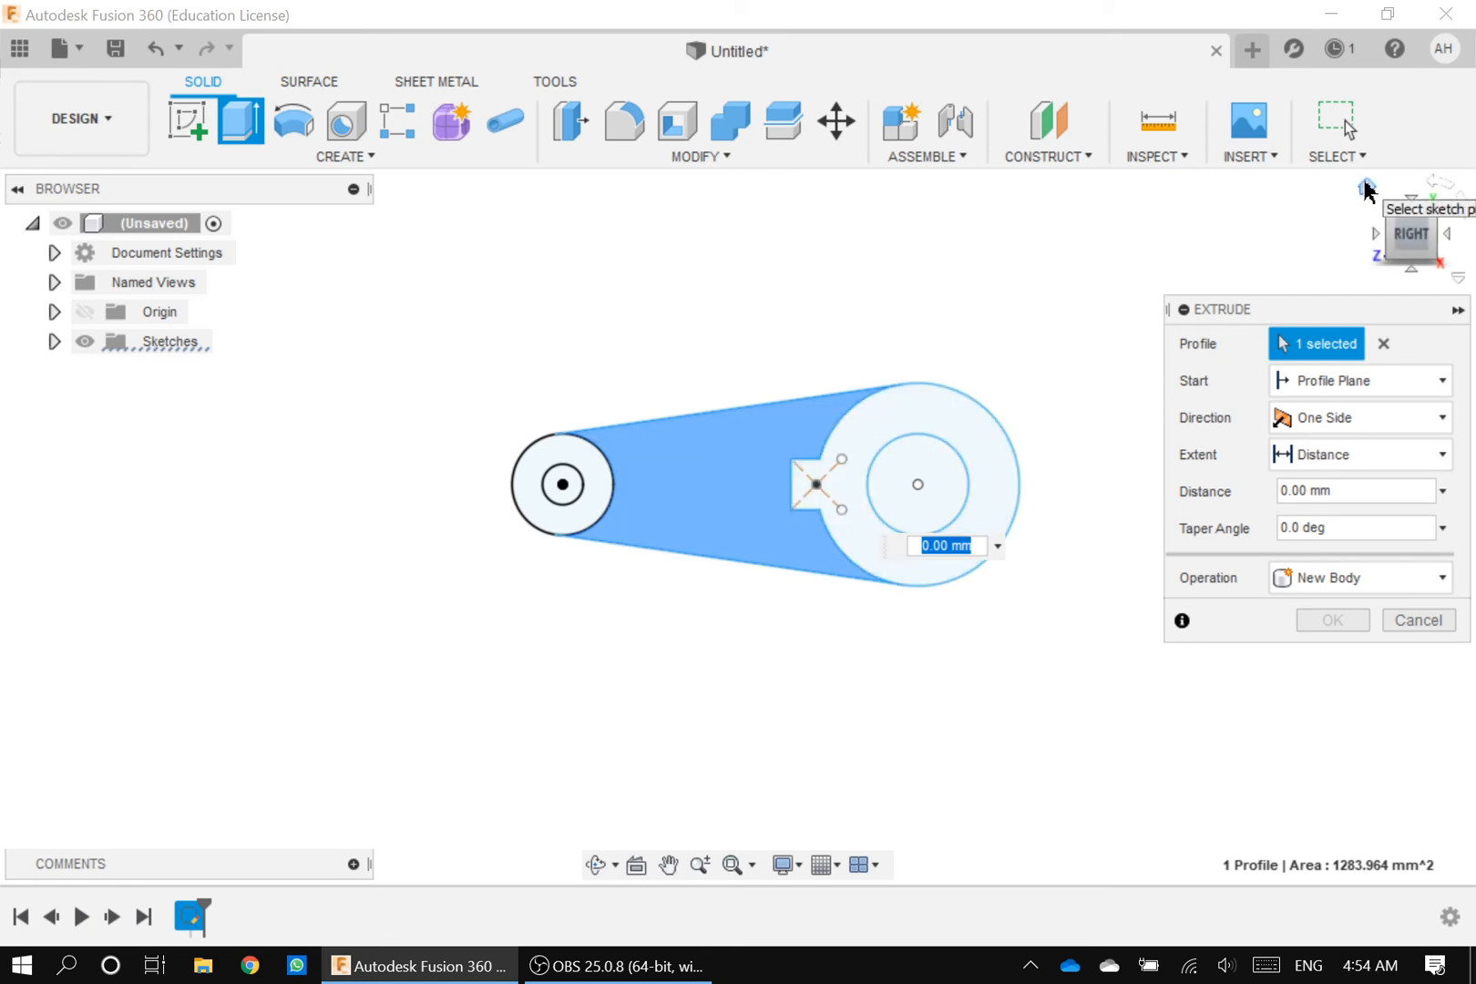
pyautogui.click(1366, 189)
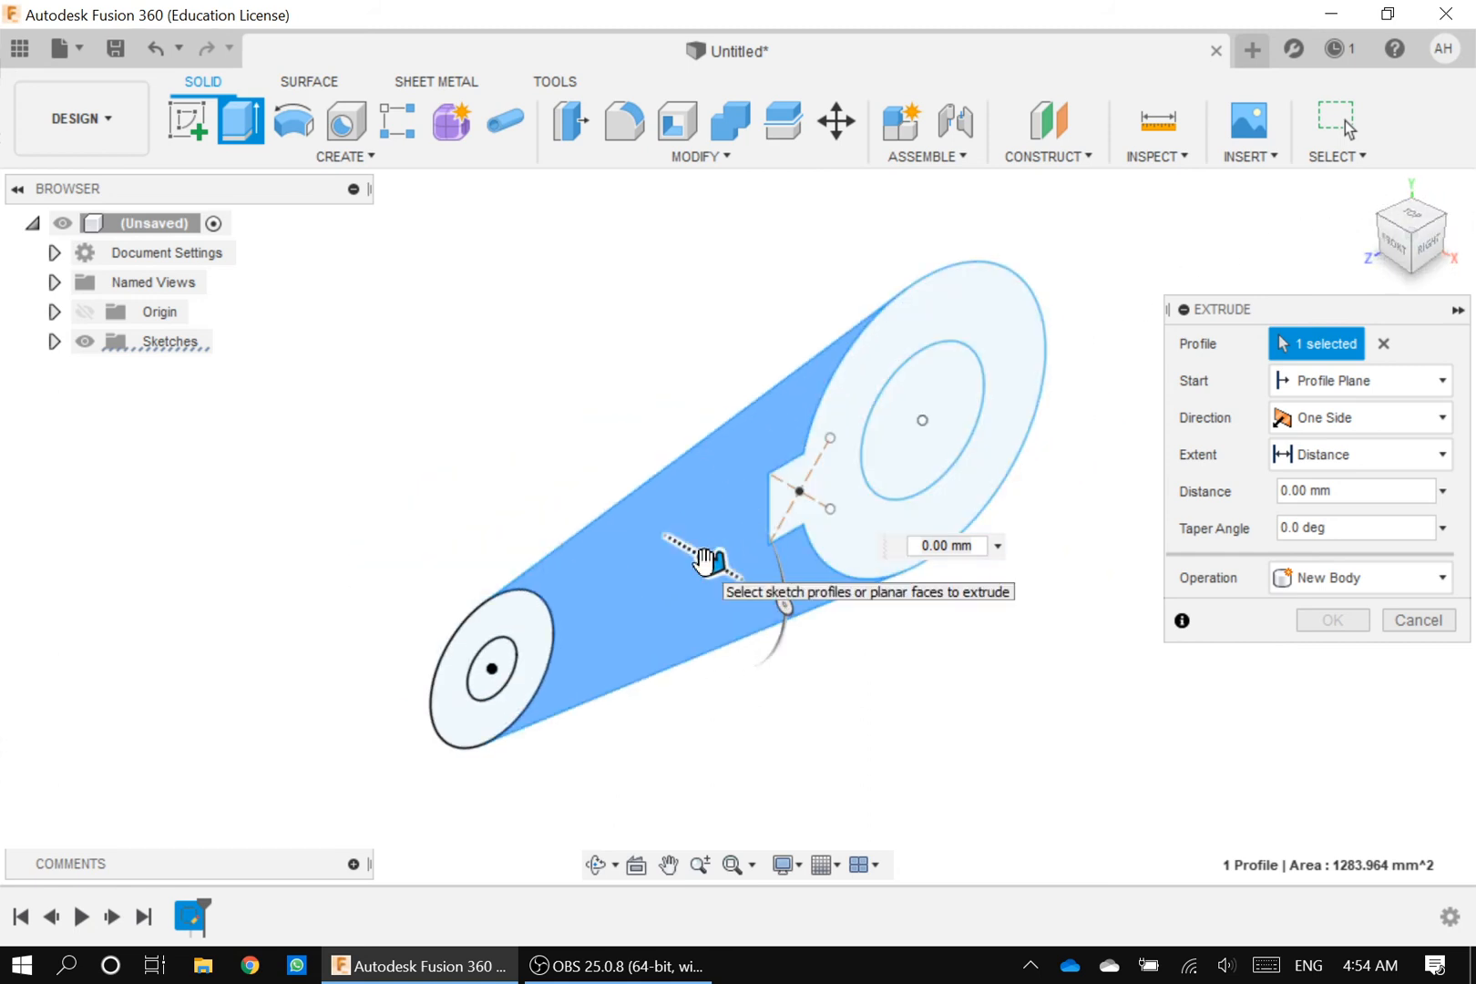
pyautogui.moveTo(703, 559); pyautogui.dragTo(735, 560)
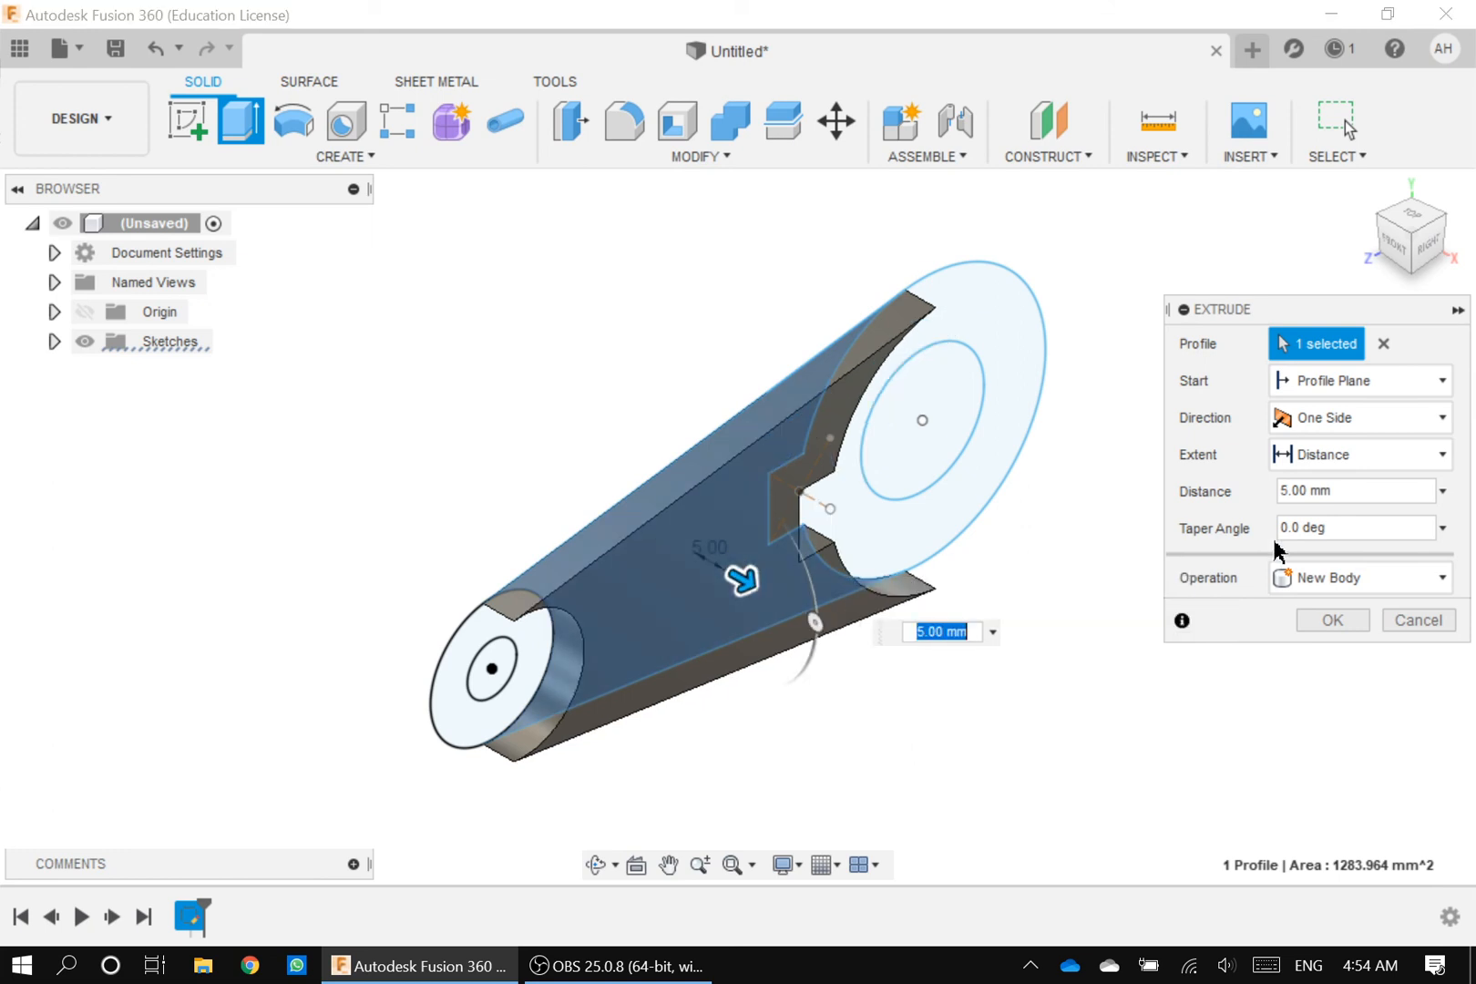
pyautogui.click(1289, 492)
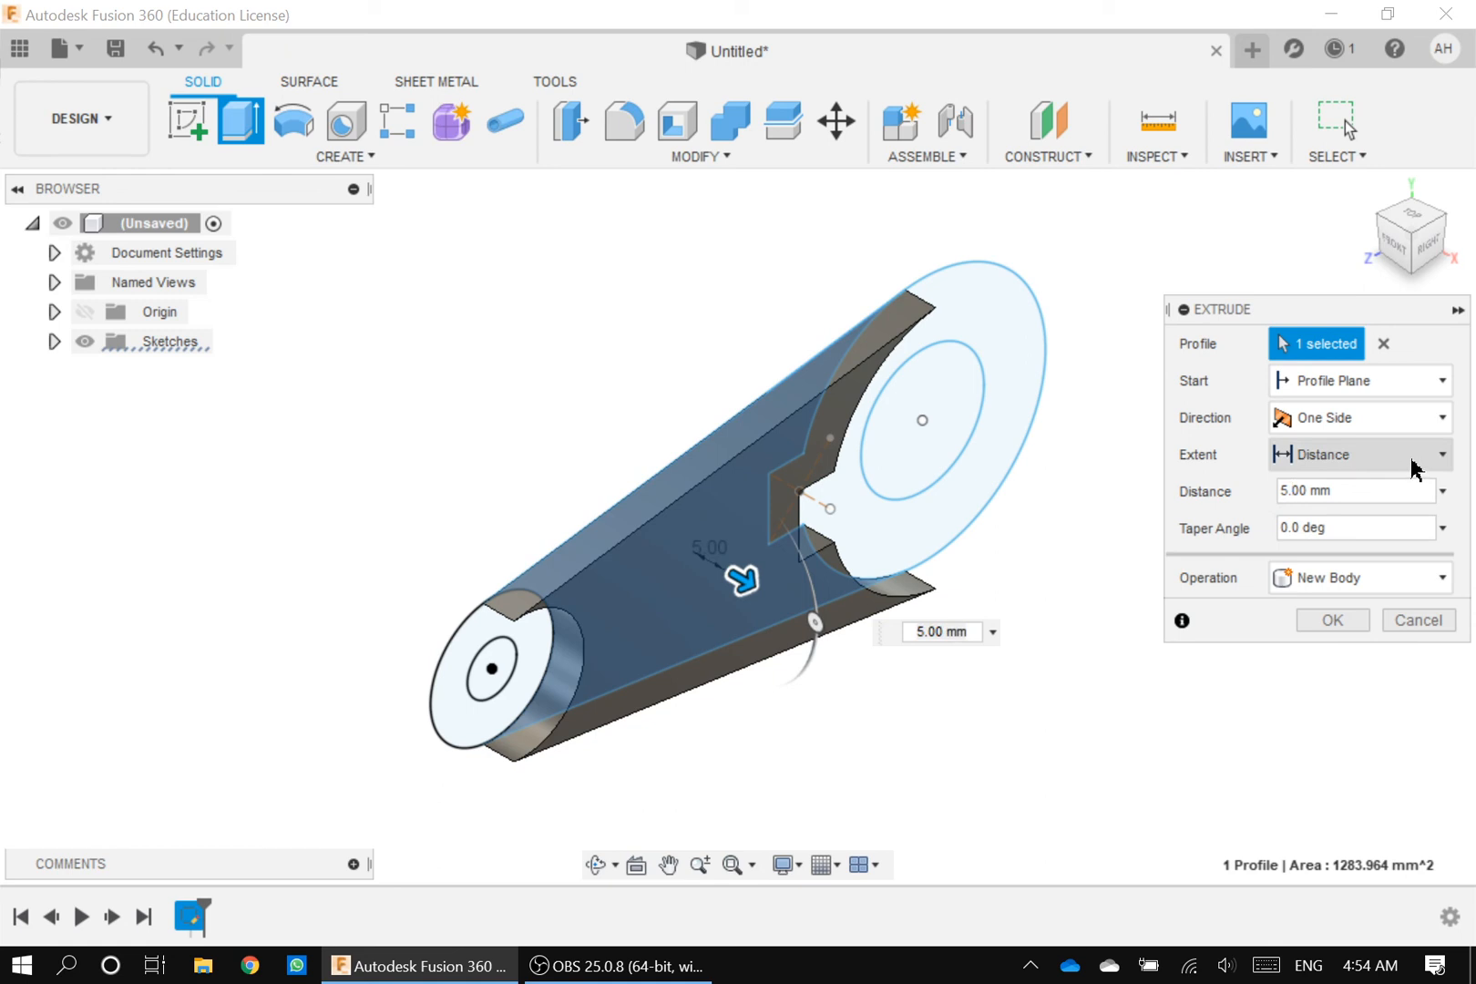
pyautogui.click(920, 631)
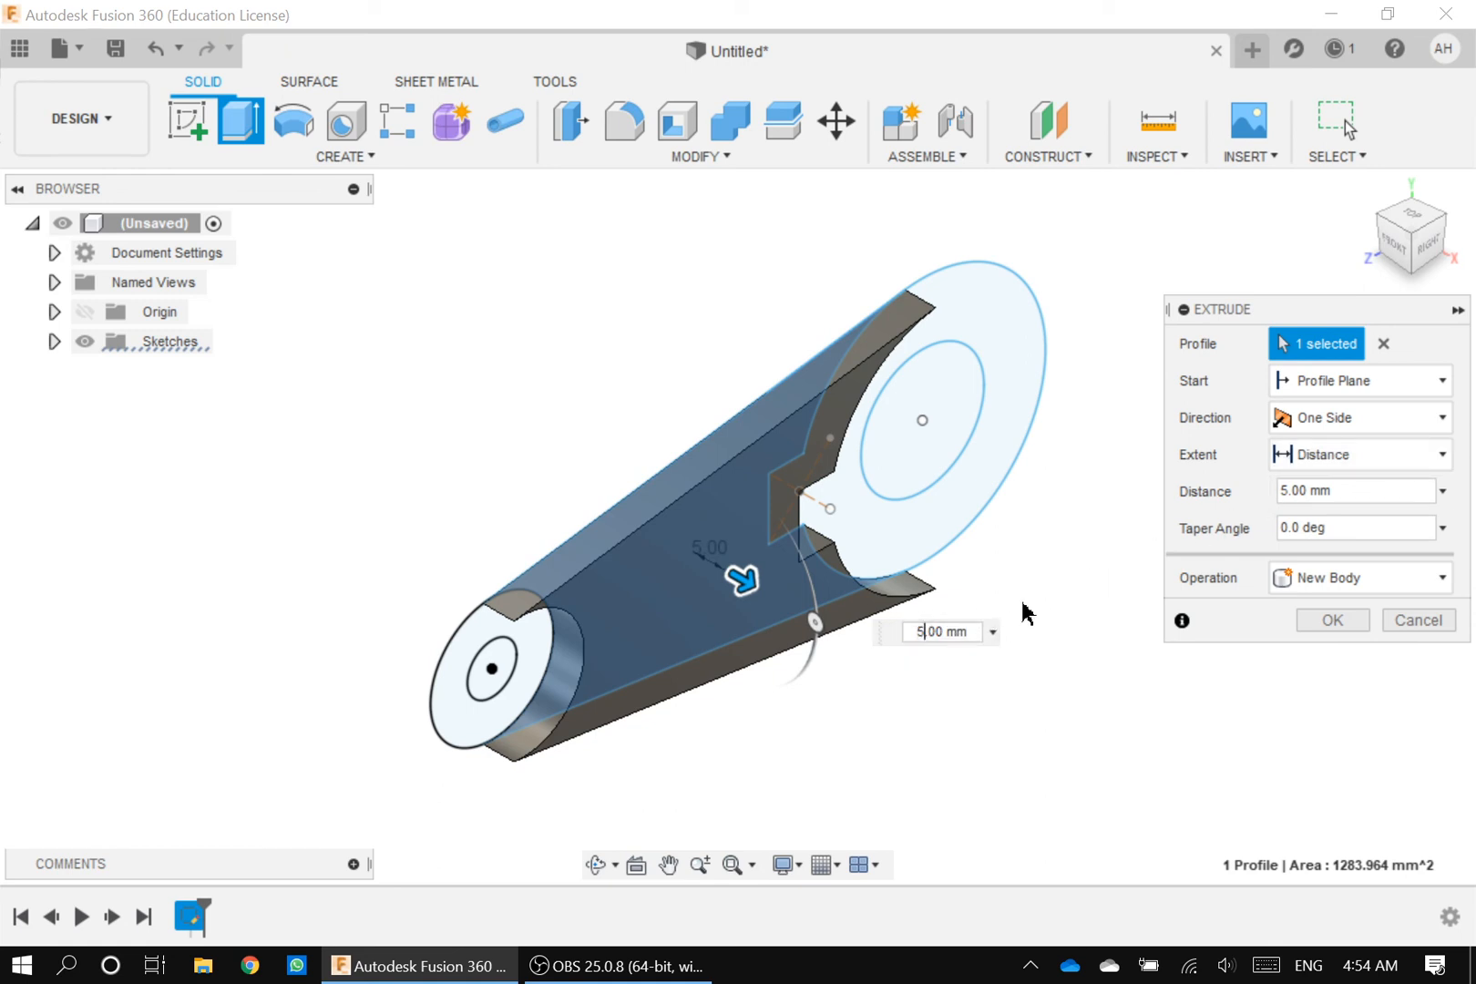
pyautogui.press('BackSpace')
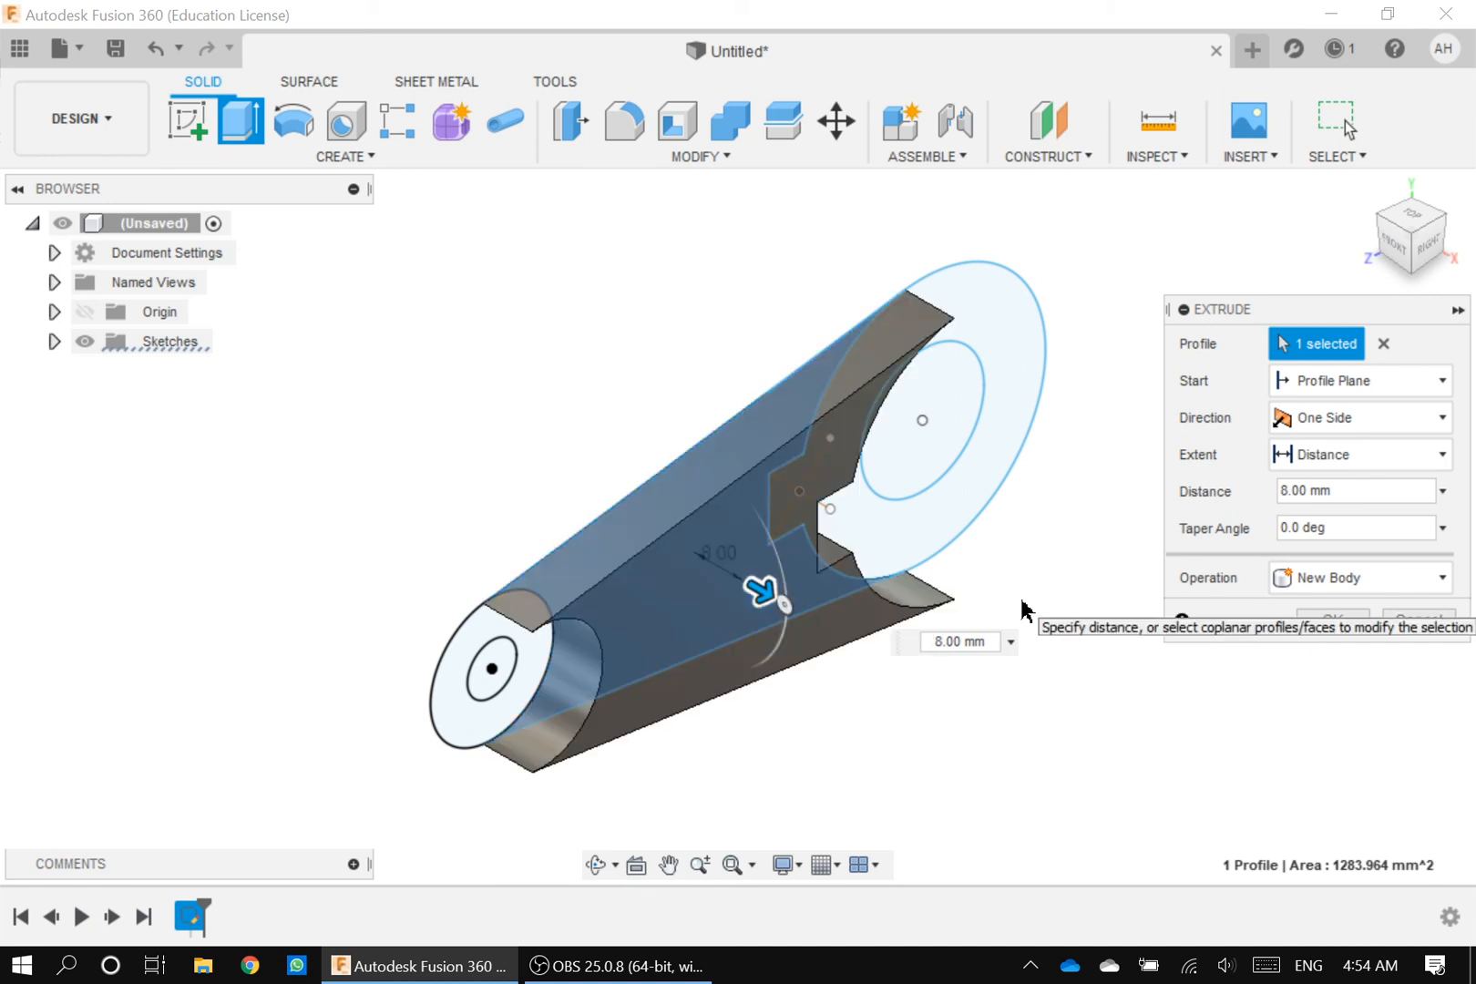
pyautogui.press('Return')
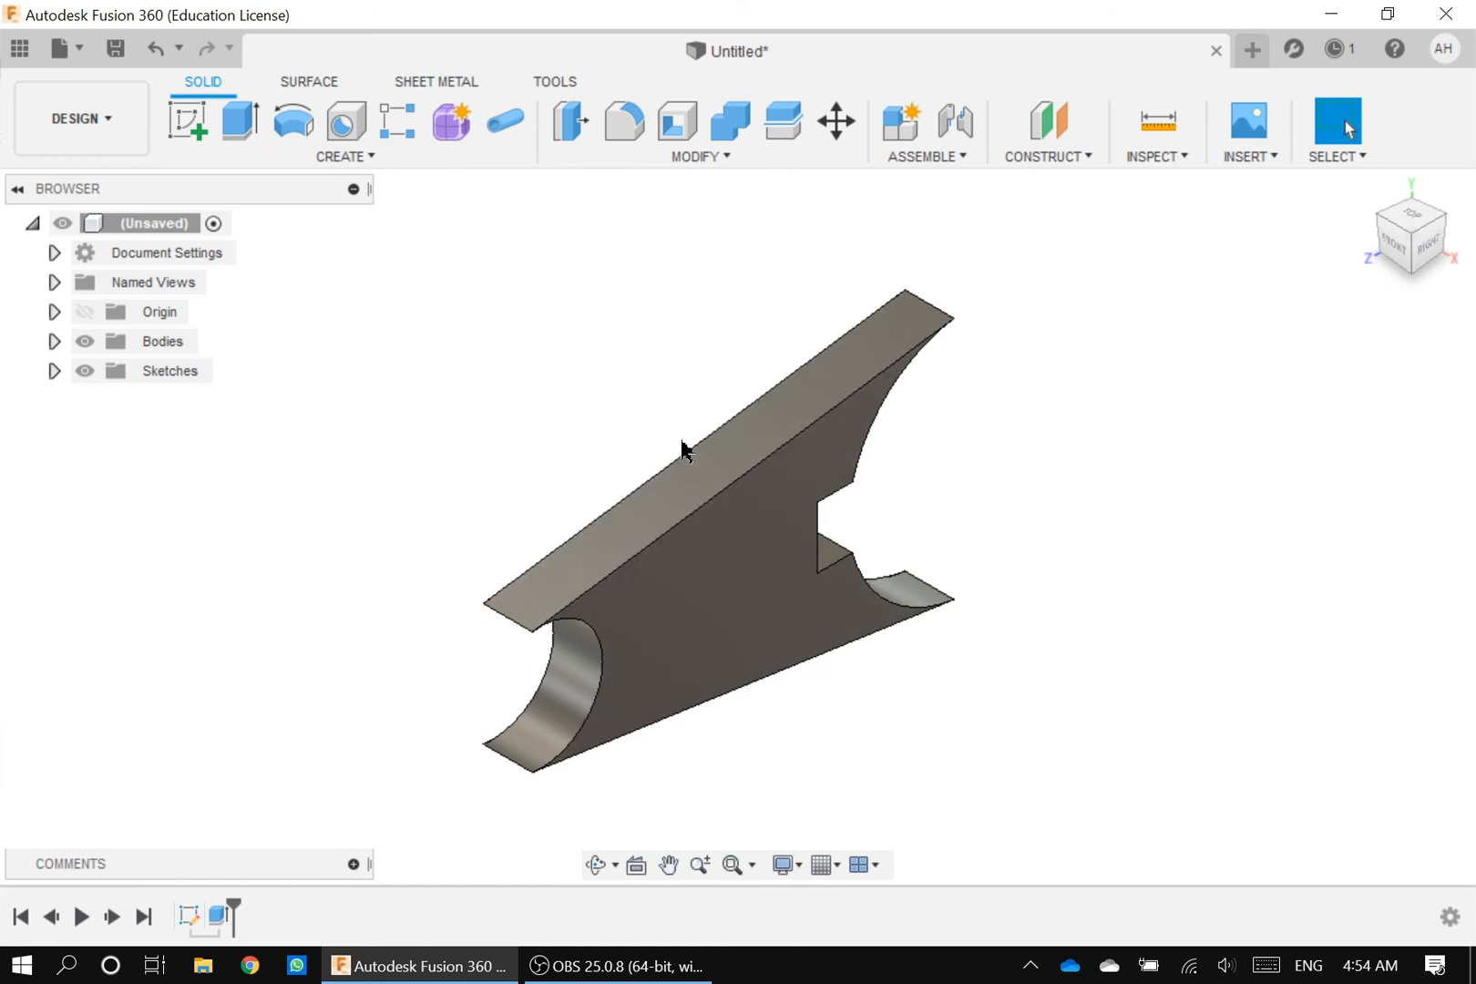
# Step: Make Sketch1 visible again alongside the extruded body
pyautogui.click(53, 370)
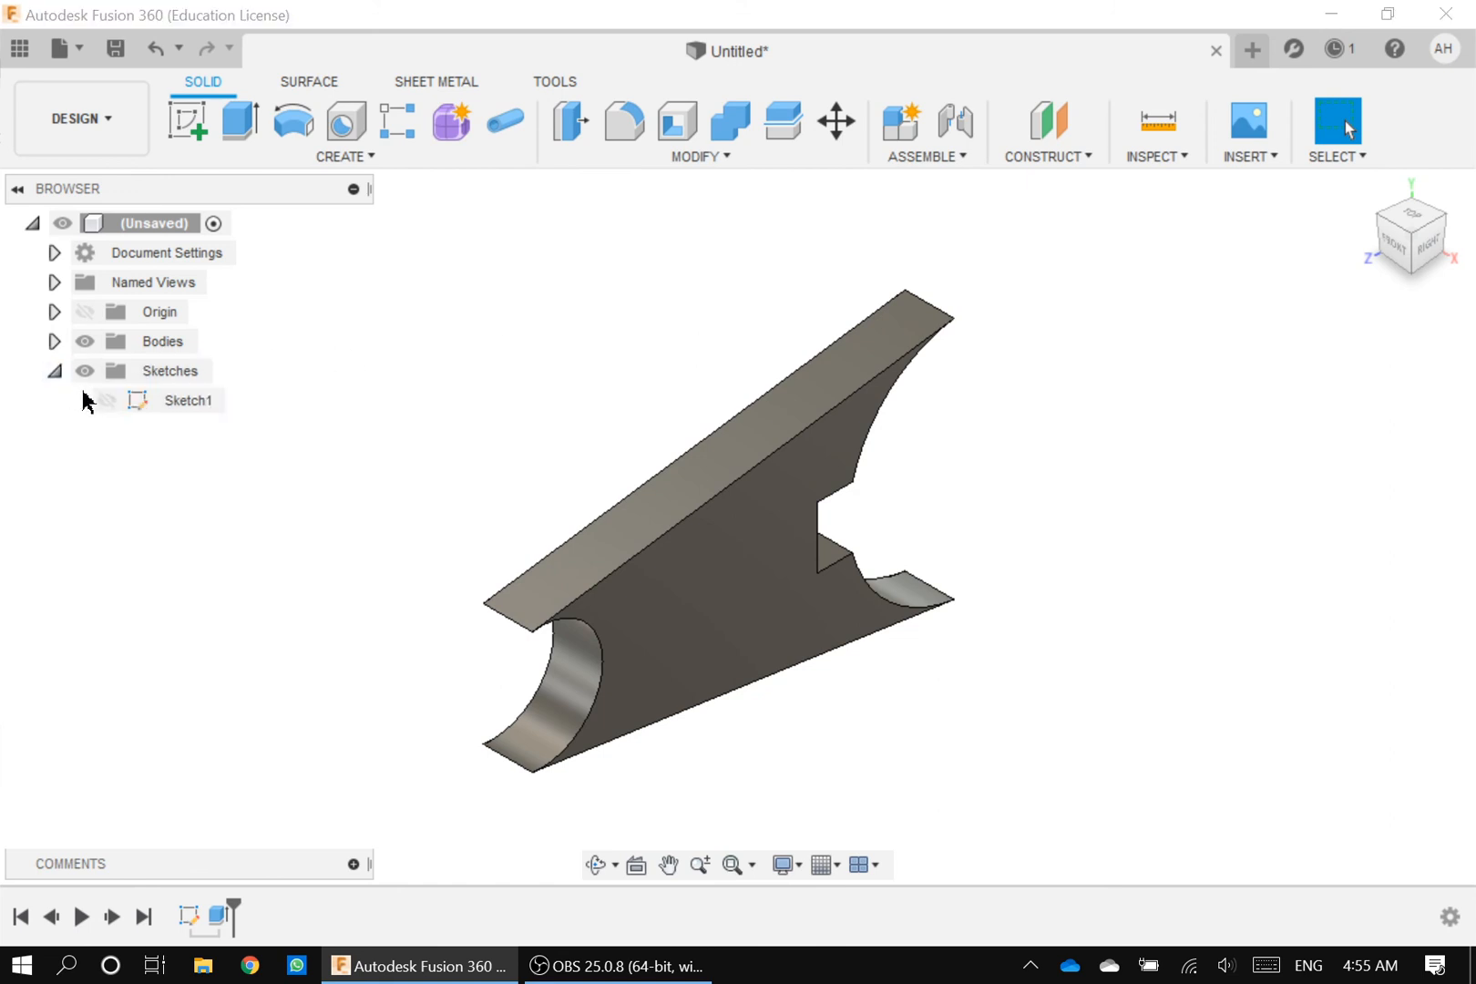
pyautogui.click(108, 402)
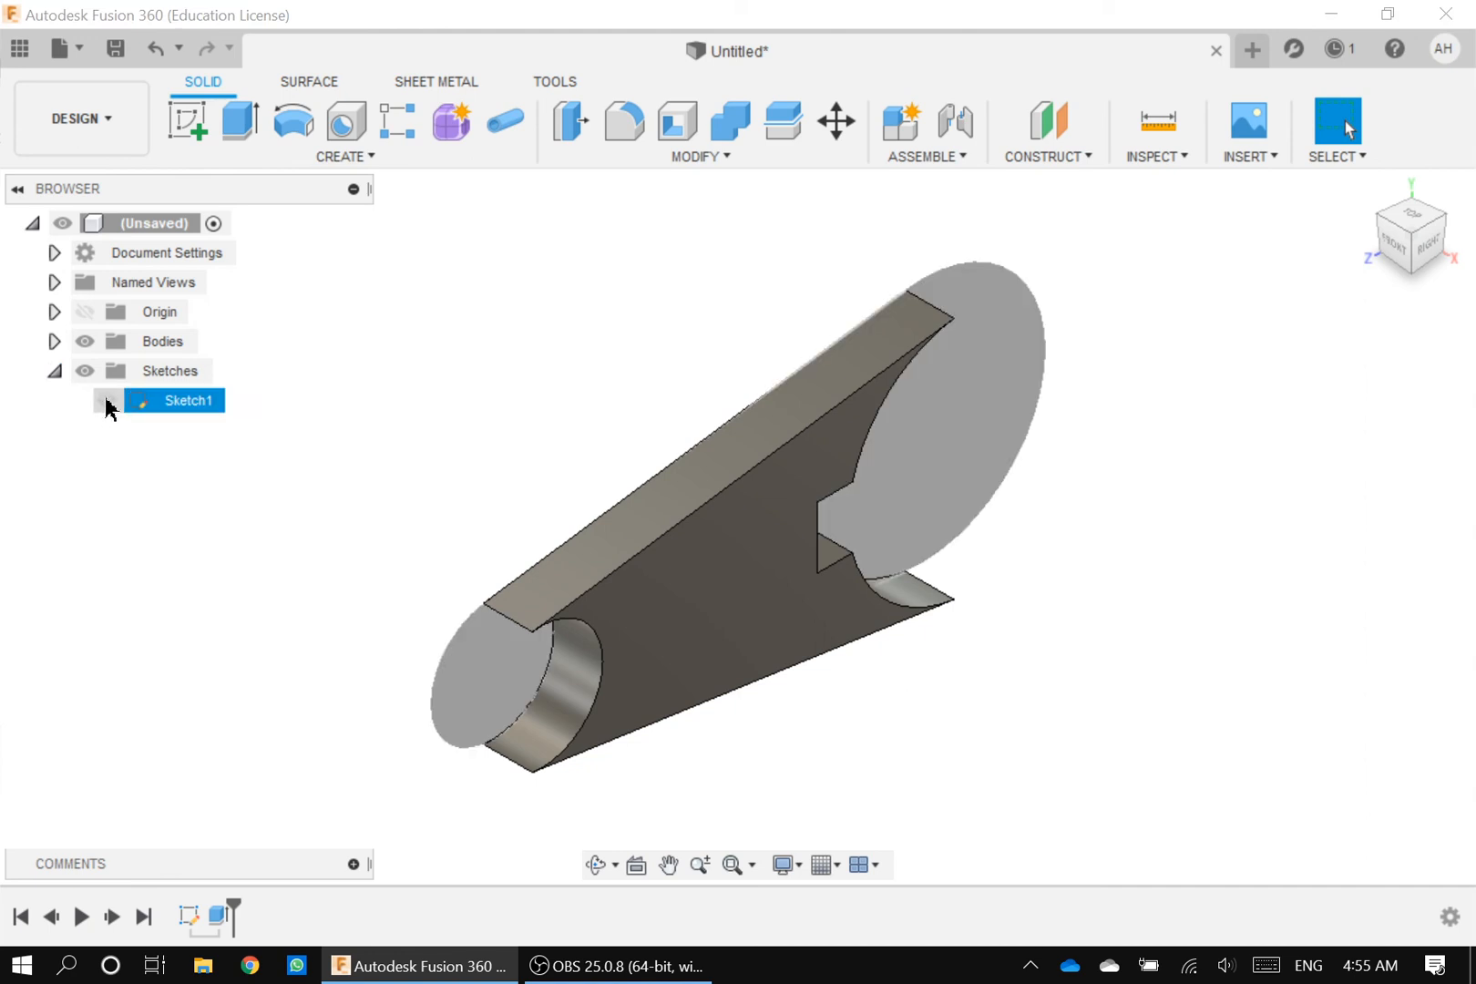
pyautogui.click(107, 401)
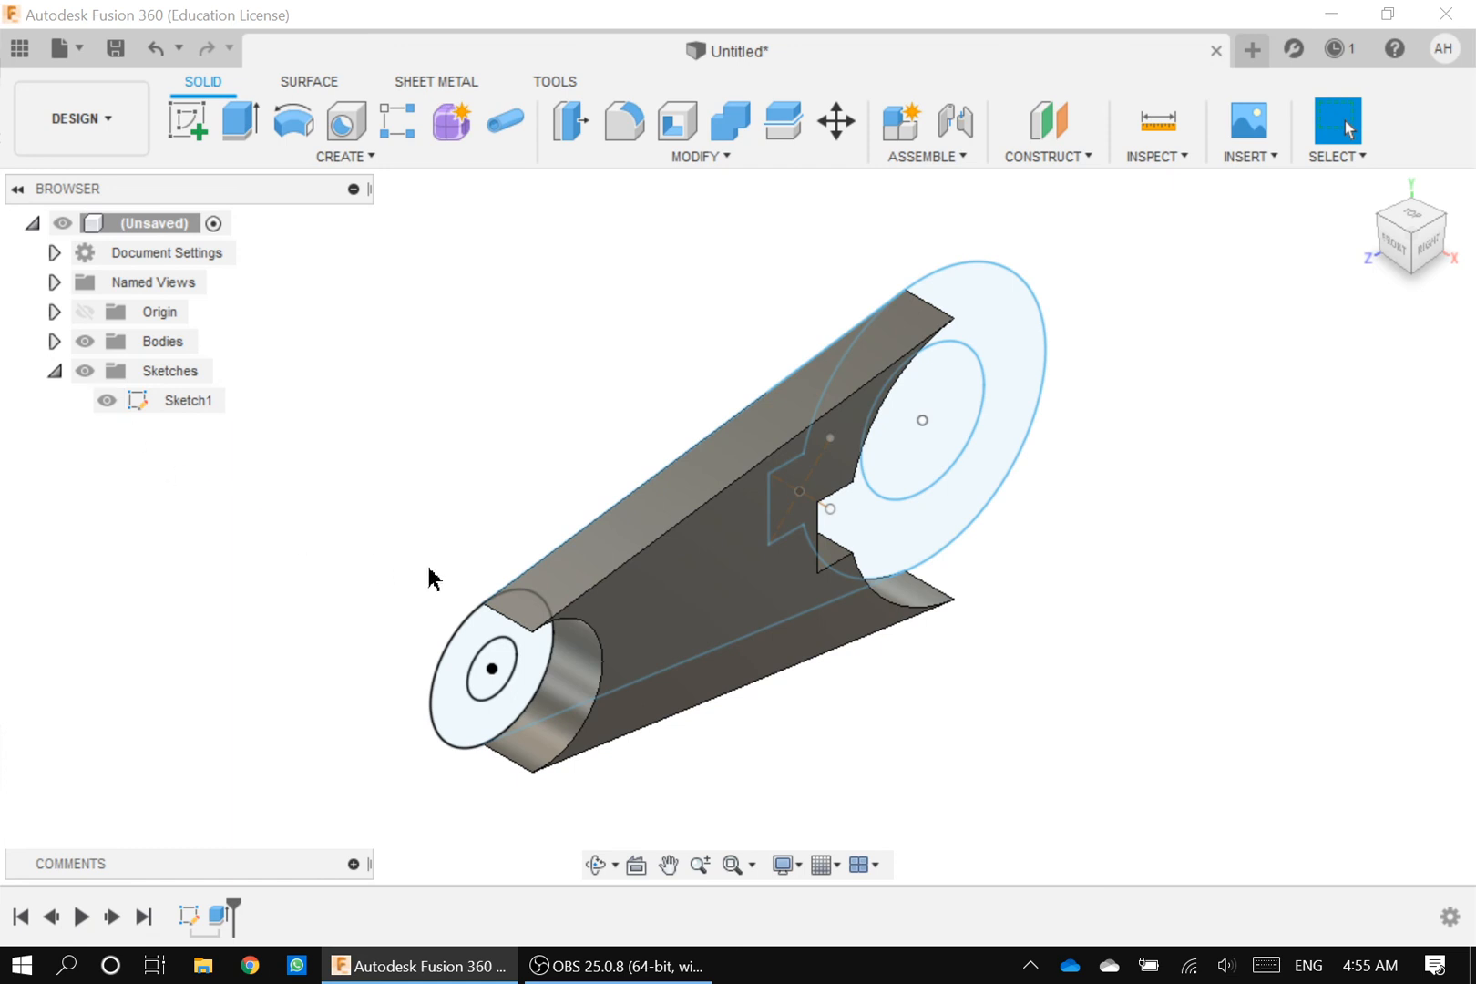
# Step: Extrude the ring profiles at both ends of the arm, including the large end's rectangular tab, by 15 mm and join them to the web
pyautogui.click(238, 127)
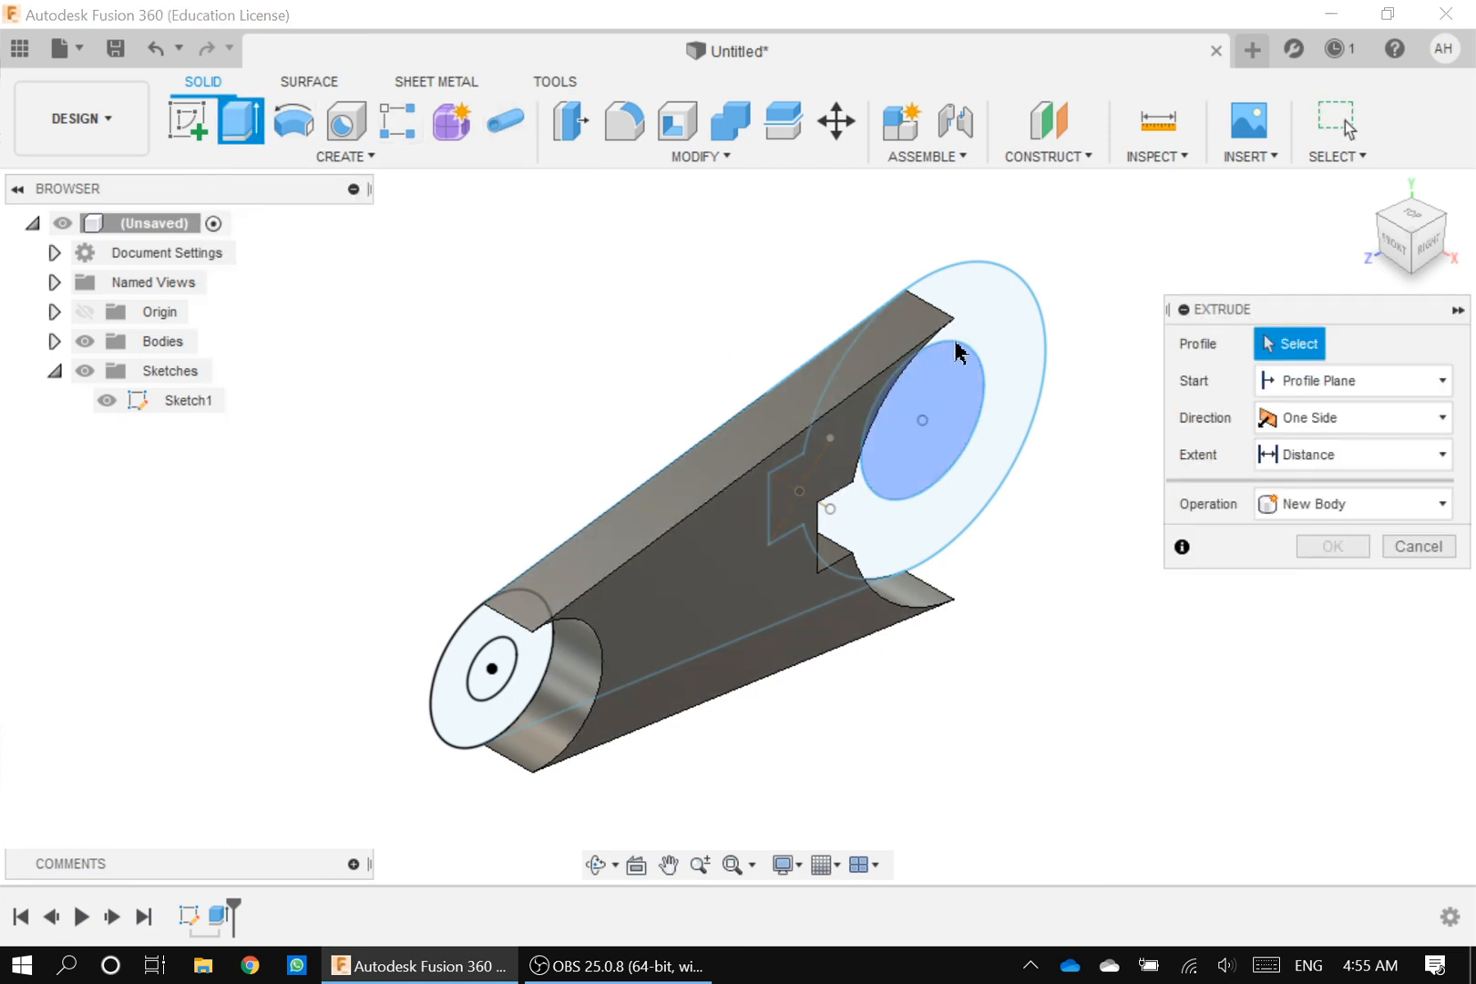
pyautogui.click(973, 321)
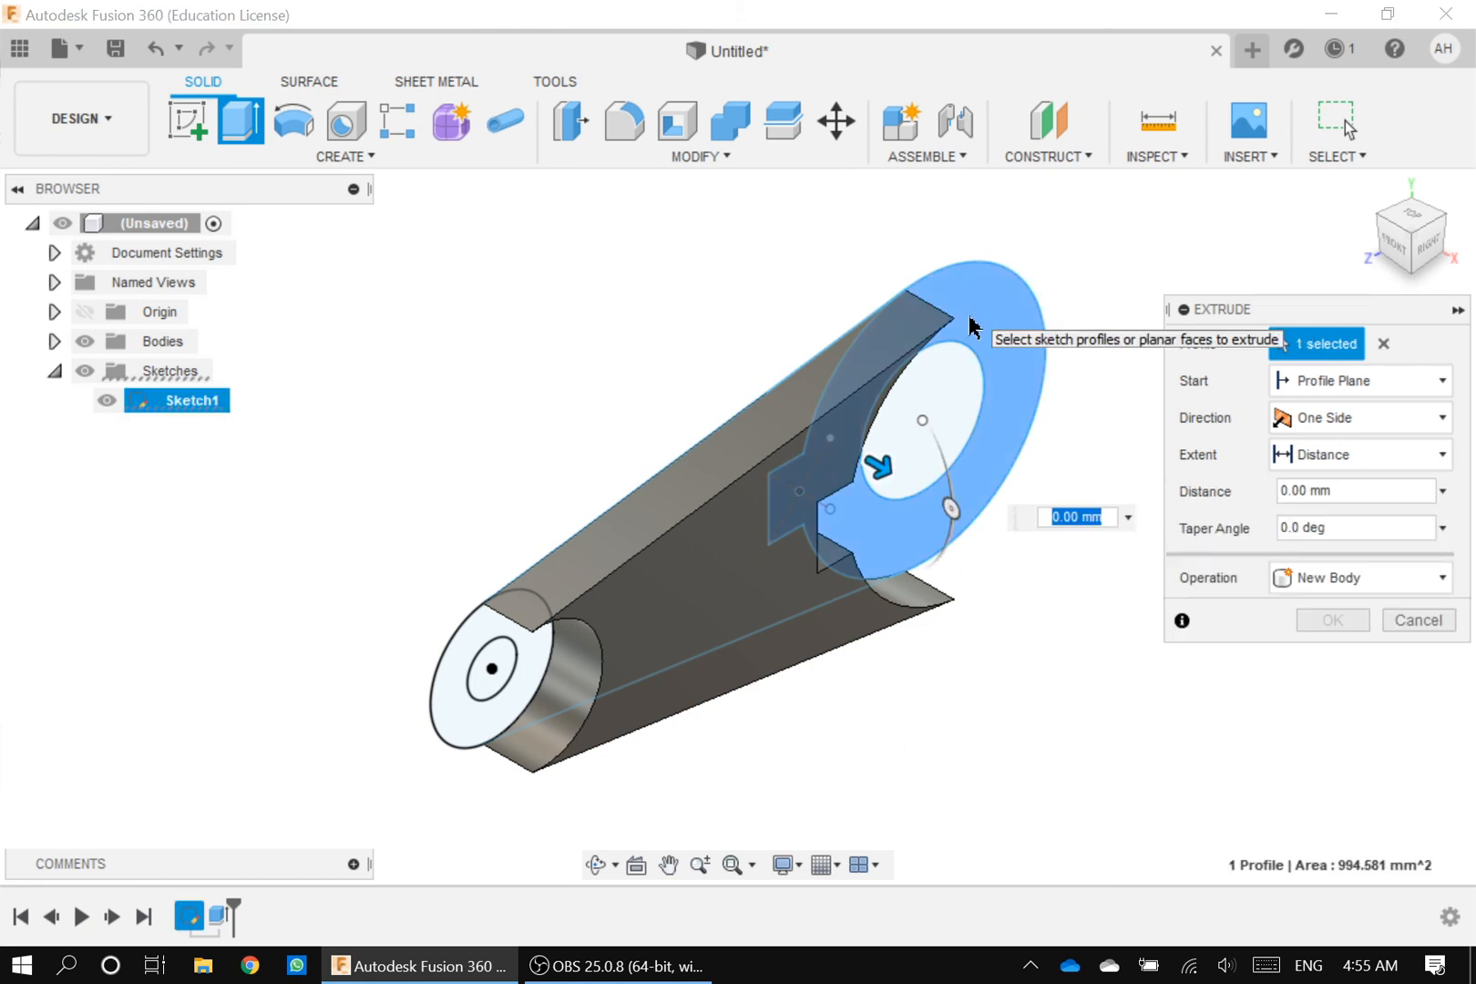
pyautogui.click(487, 631)
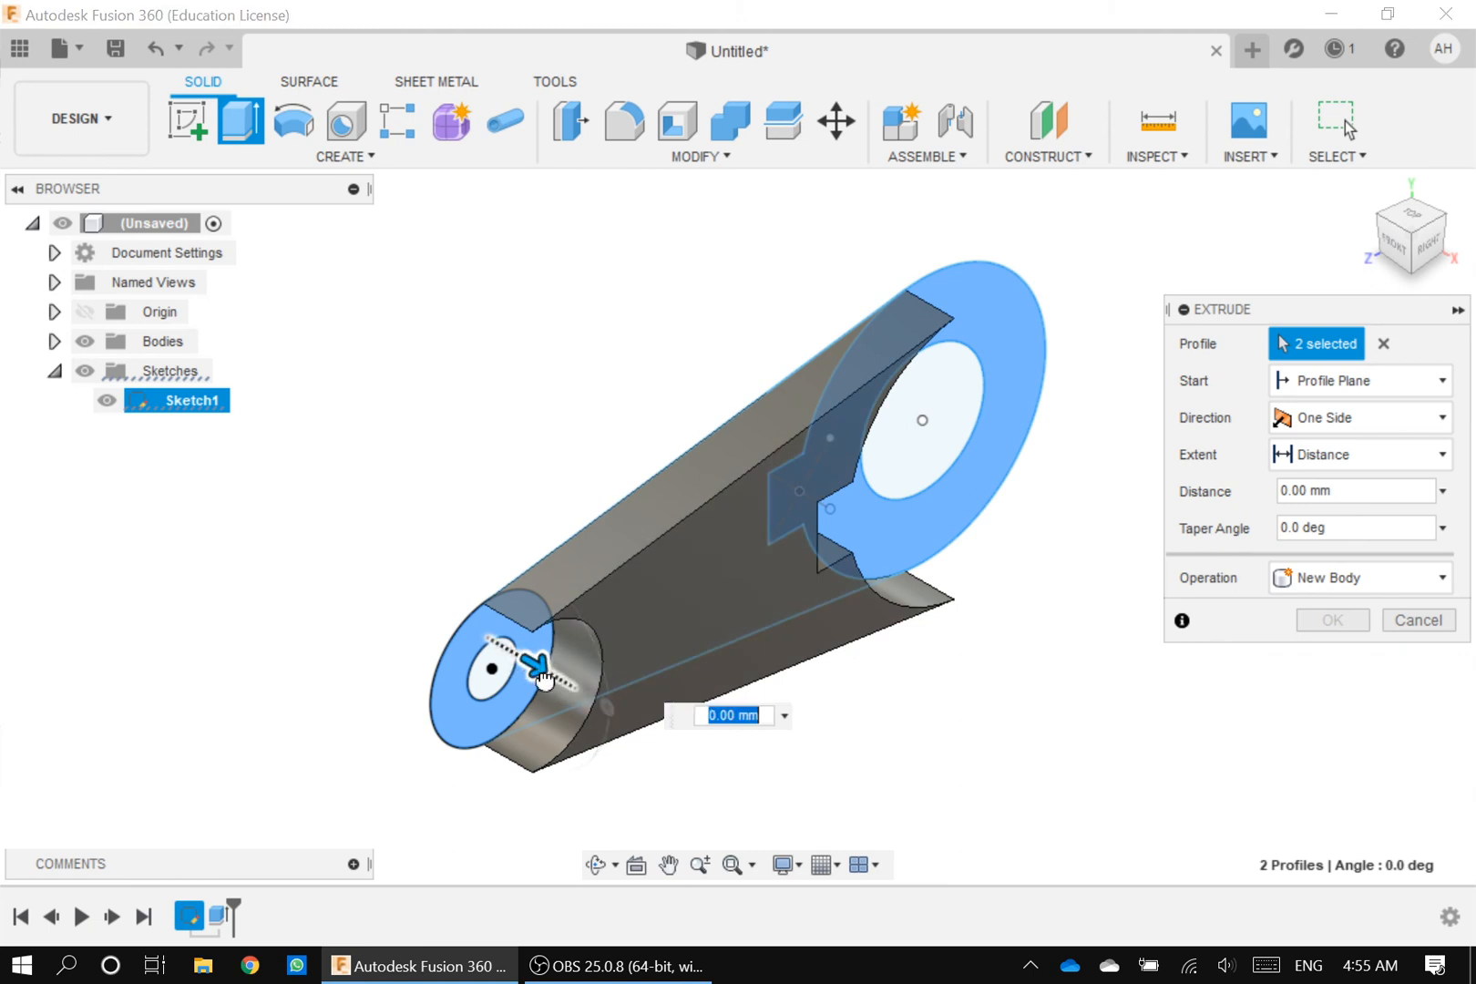
pyautogui.moveTo(536, 669); pyautogui.dragTo(643, 726)
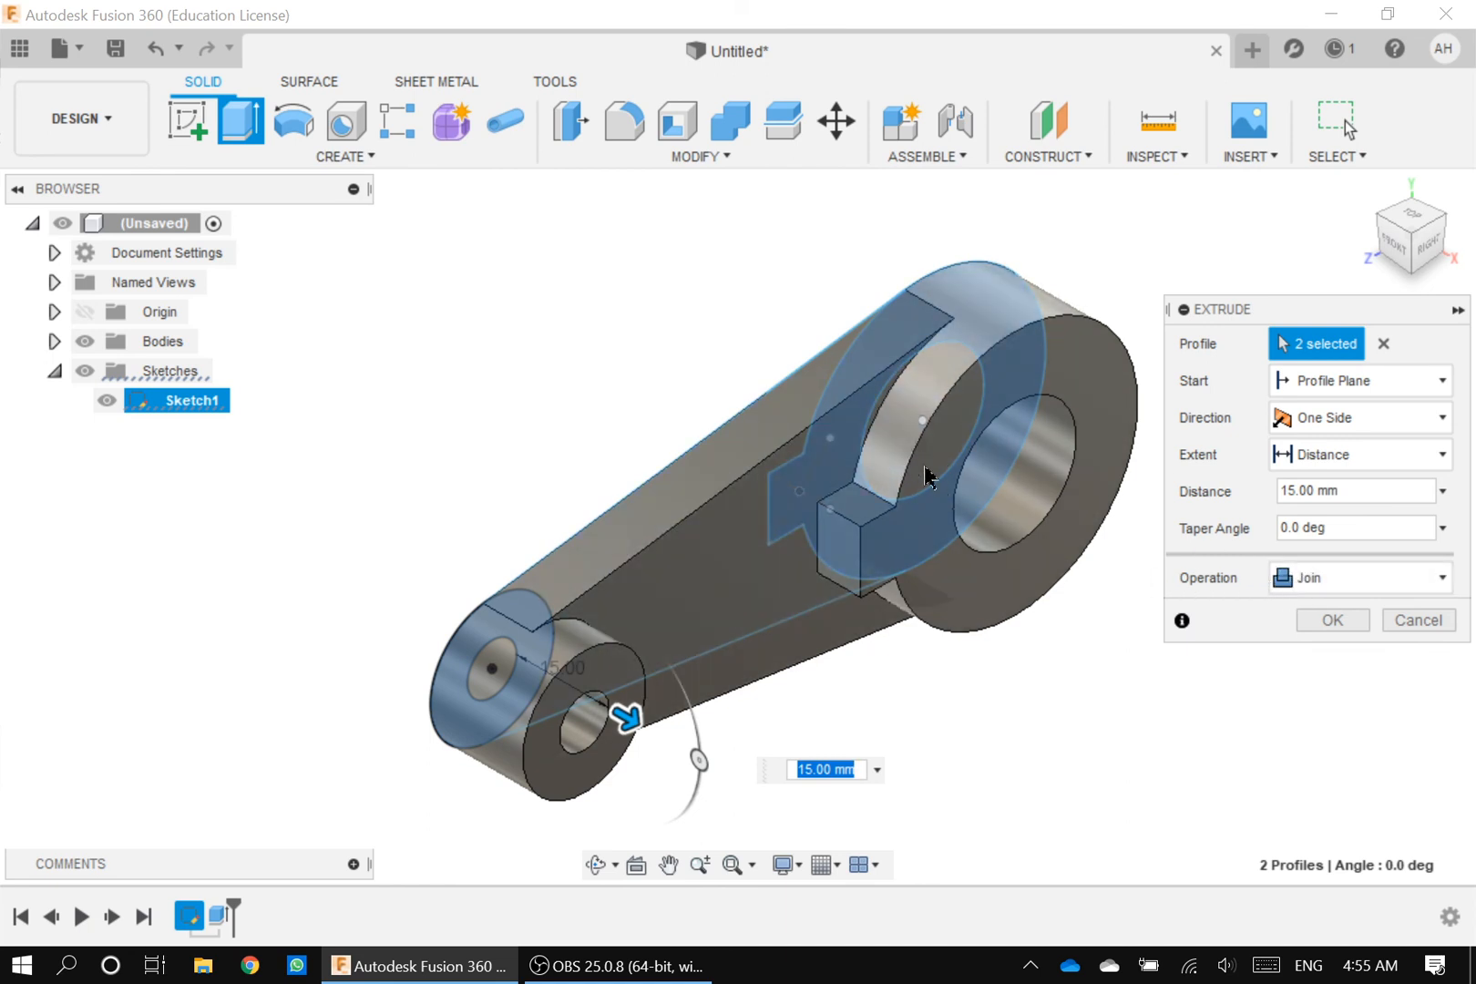
pyautogui.click(1333, 587)
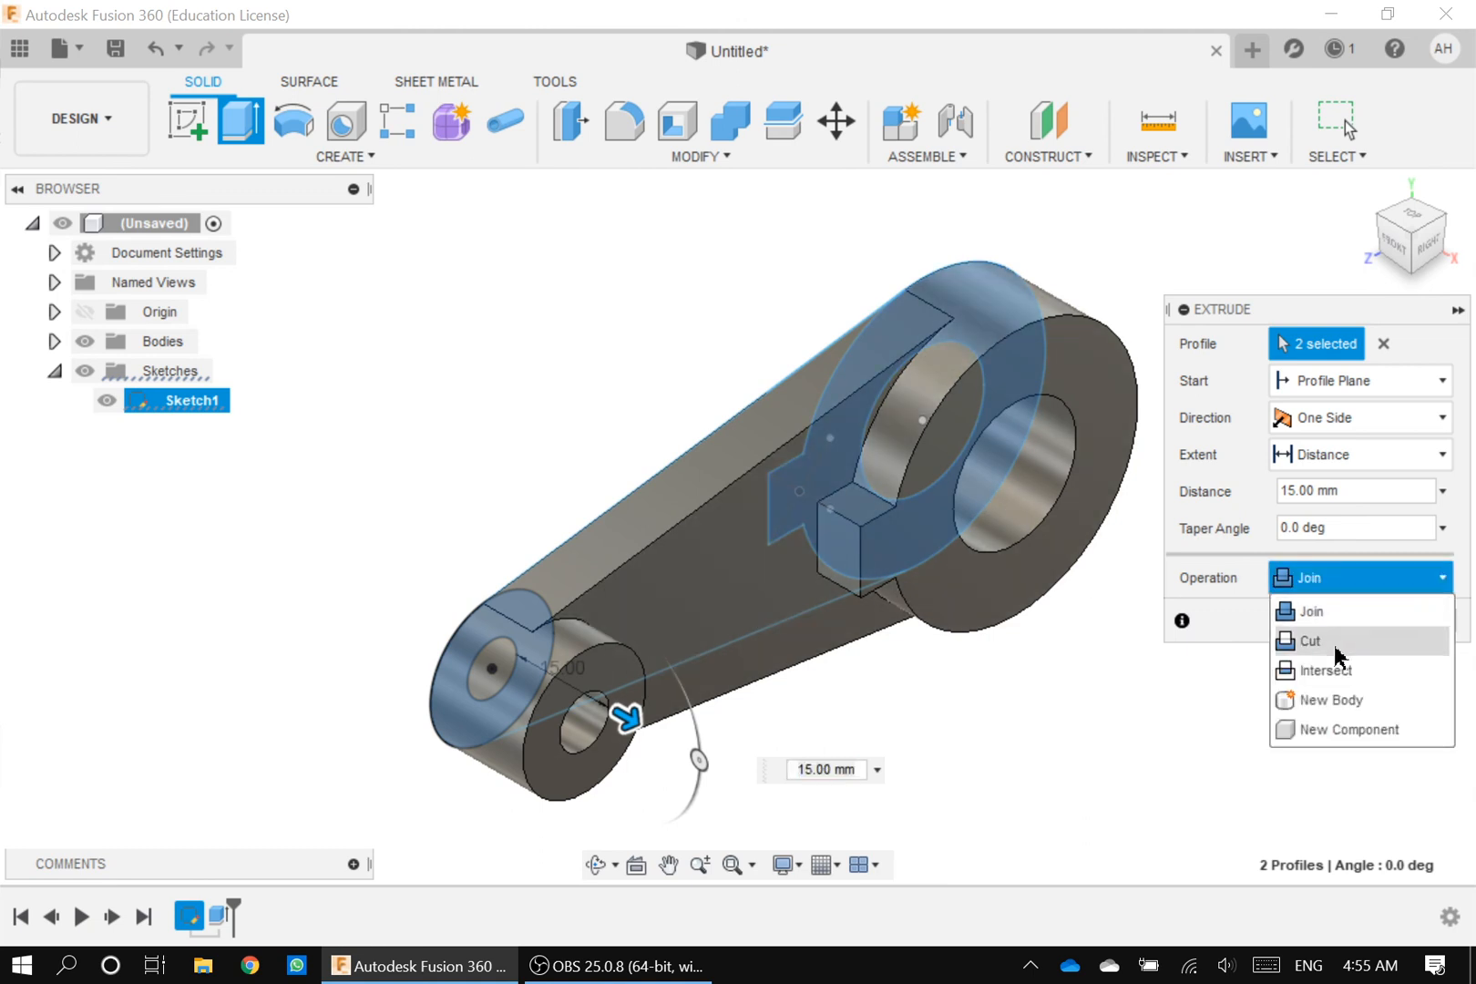
pyautogui.click(1347, 699)
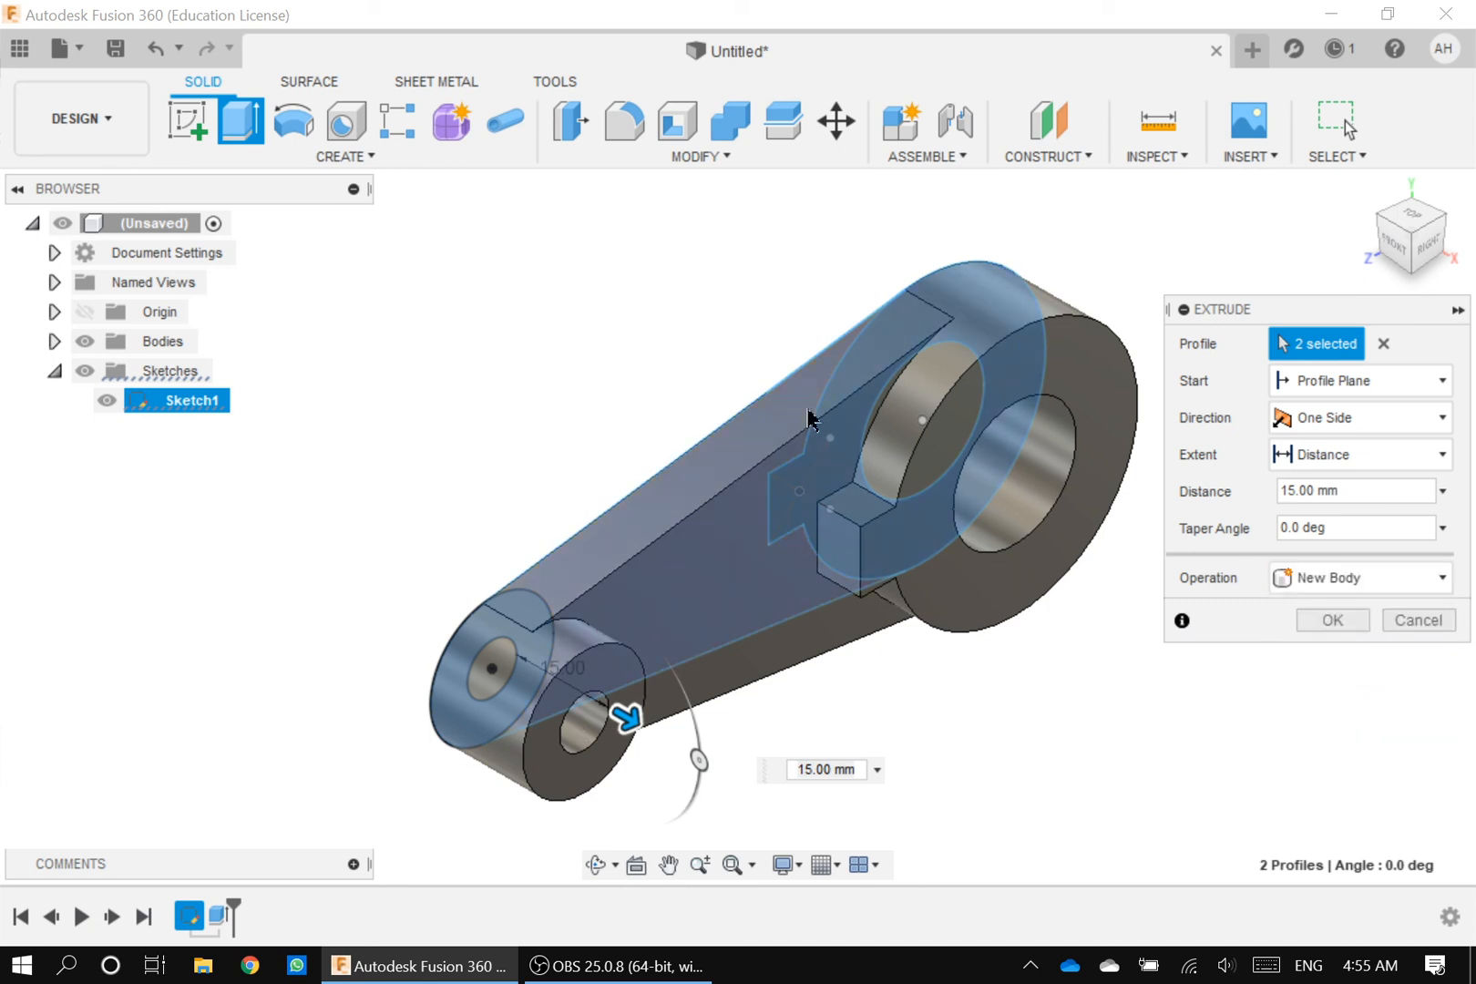
pyautogui.click(1357, 578)
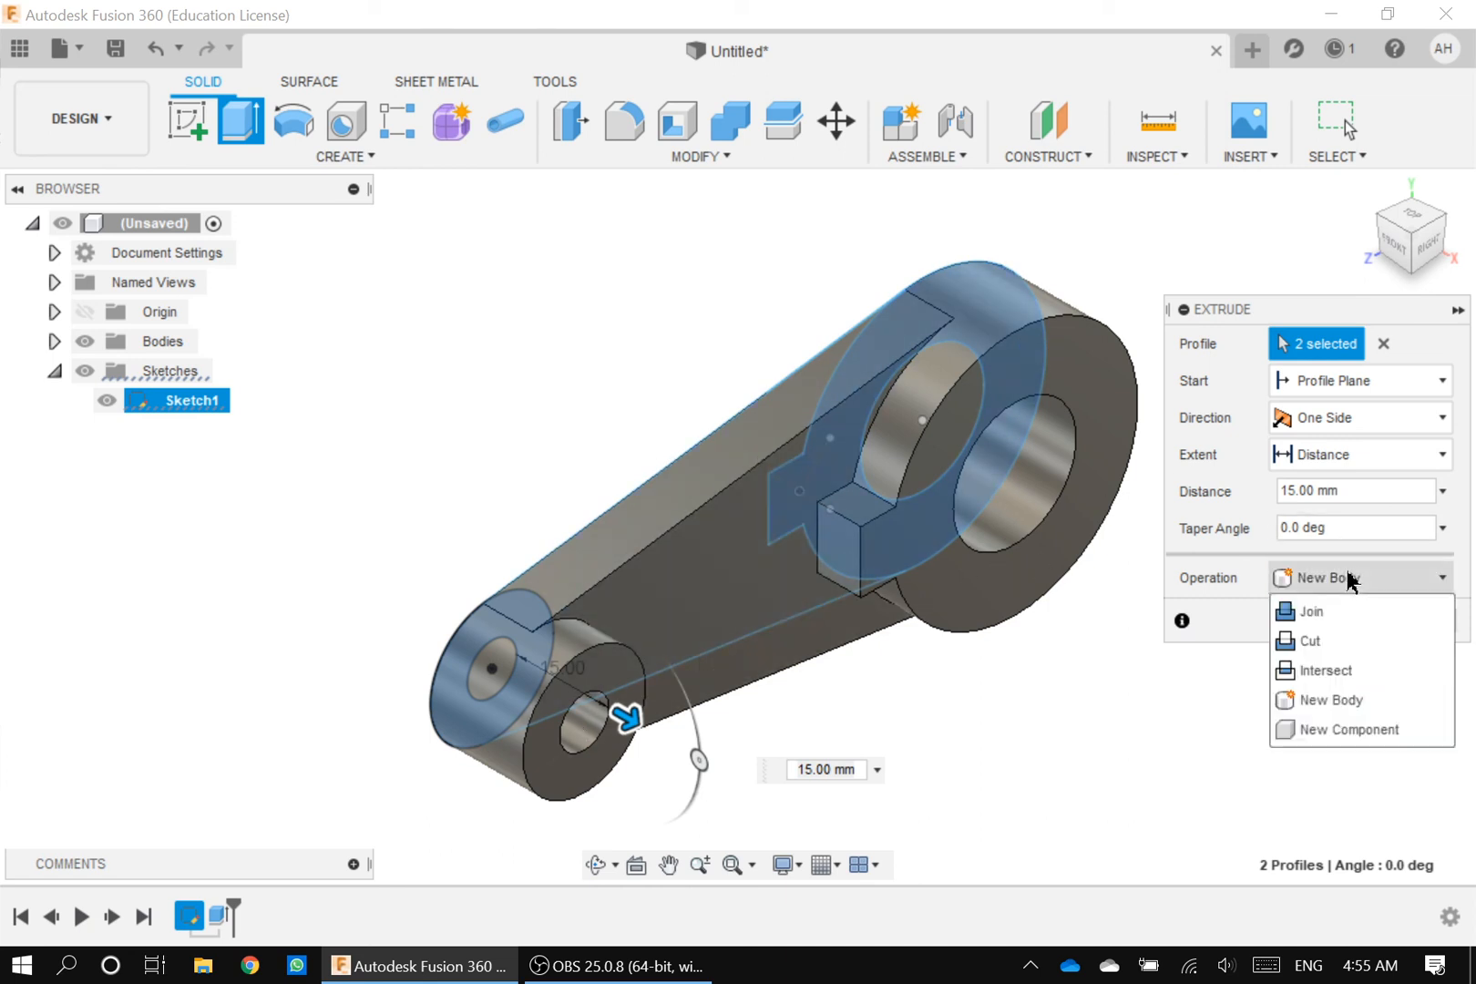
pyautogui.click(1331, 619)
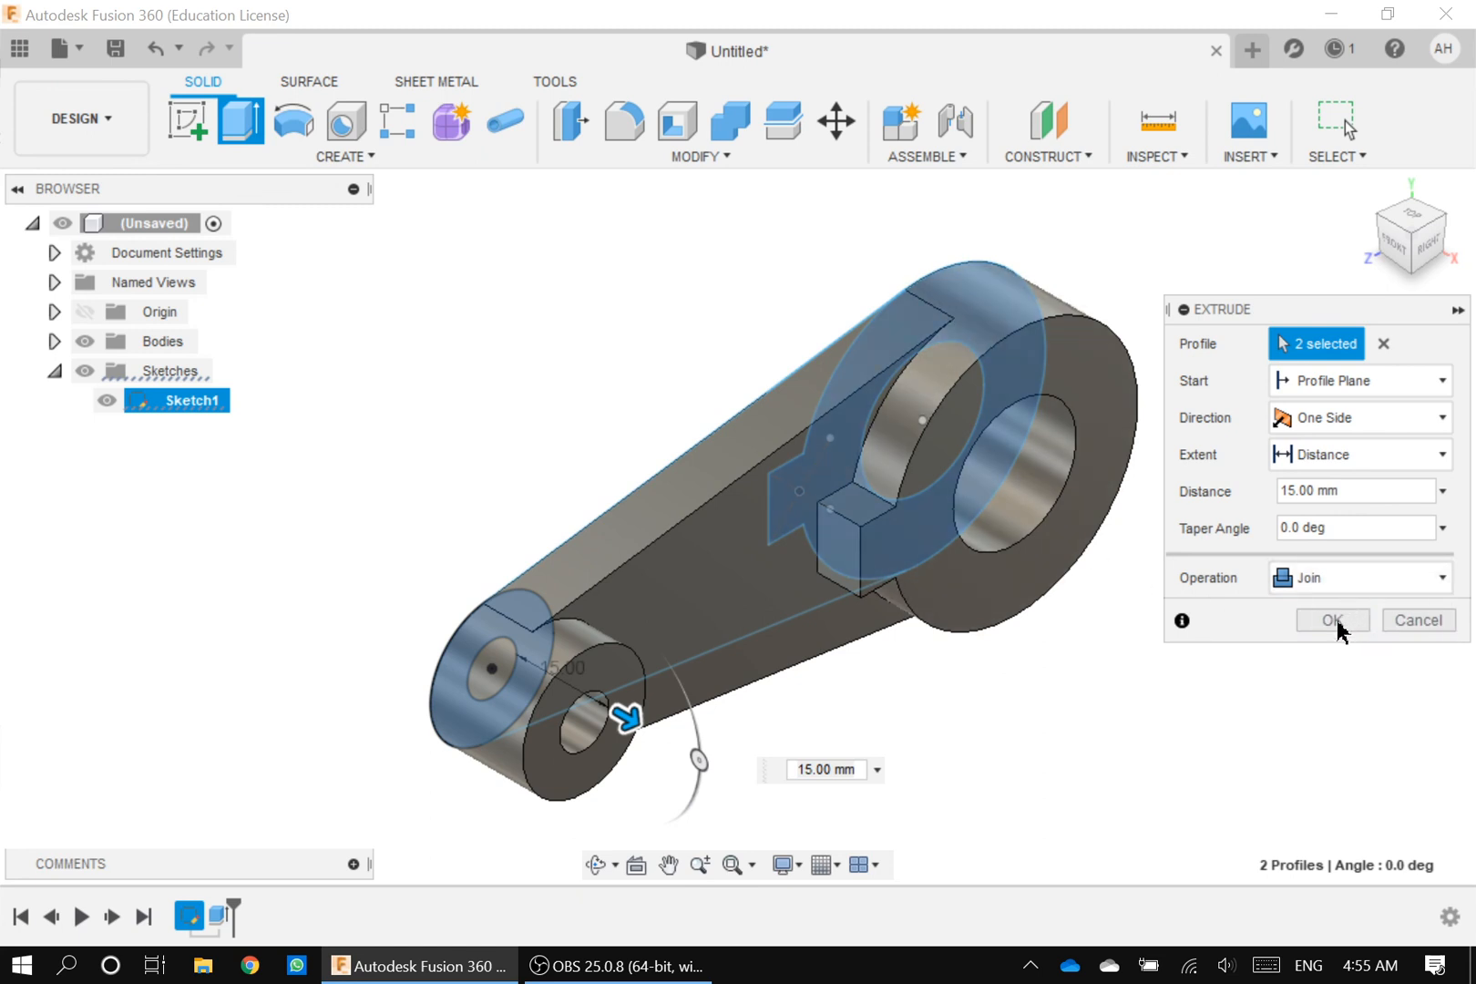
pyautogui.click(1332, 621)
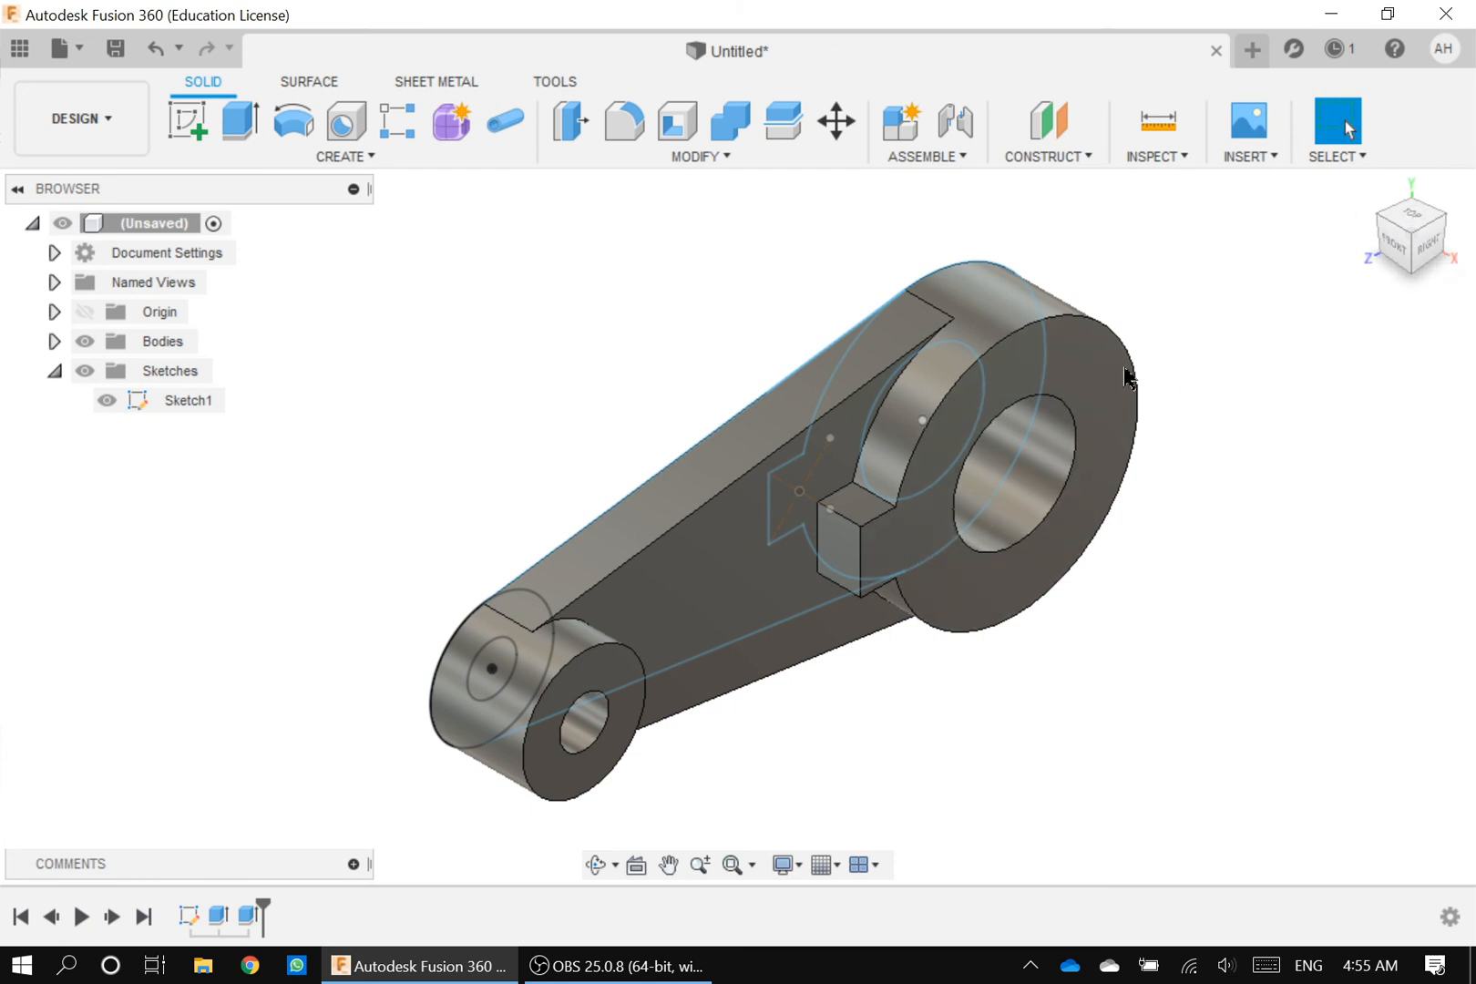
# Step: Examine the joined lever arm from another angle and return to the home view
pyautogui.click(593, 863)
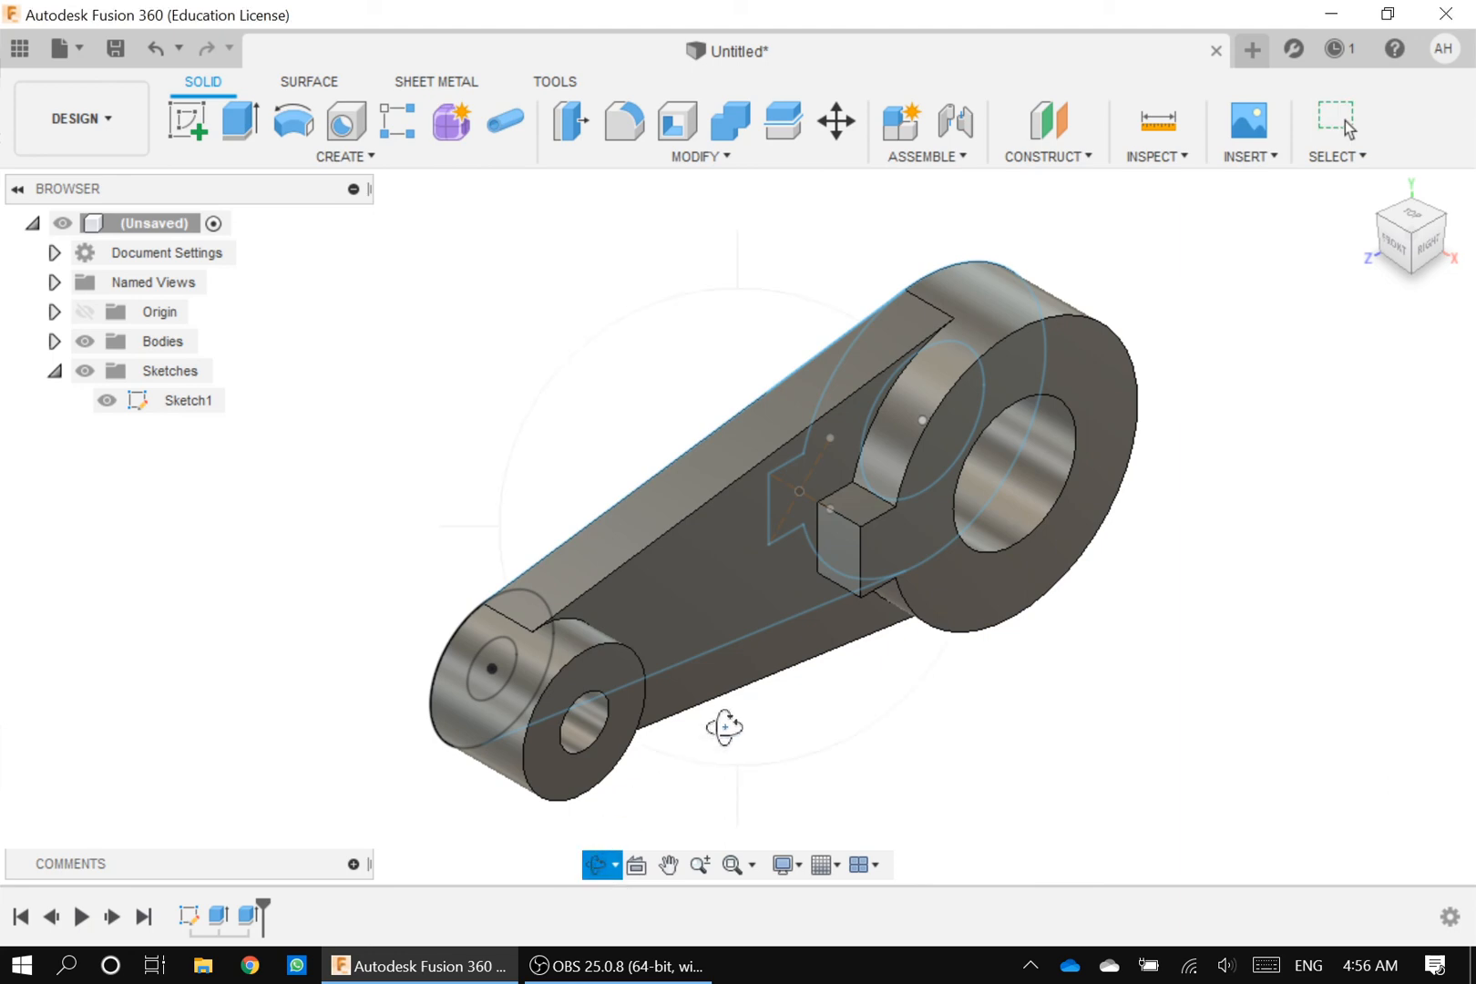
pyautogui.moveTo(800, 669); pyautogui.dragTo(758, 576)
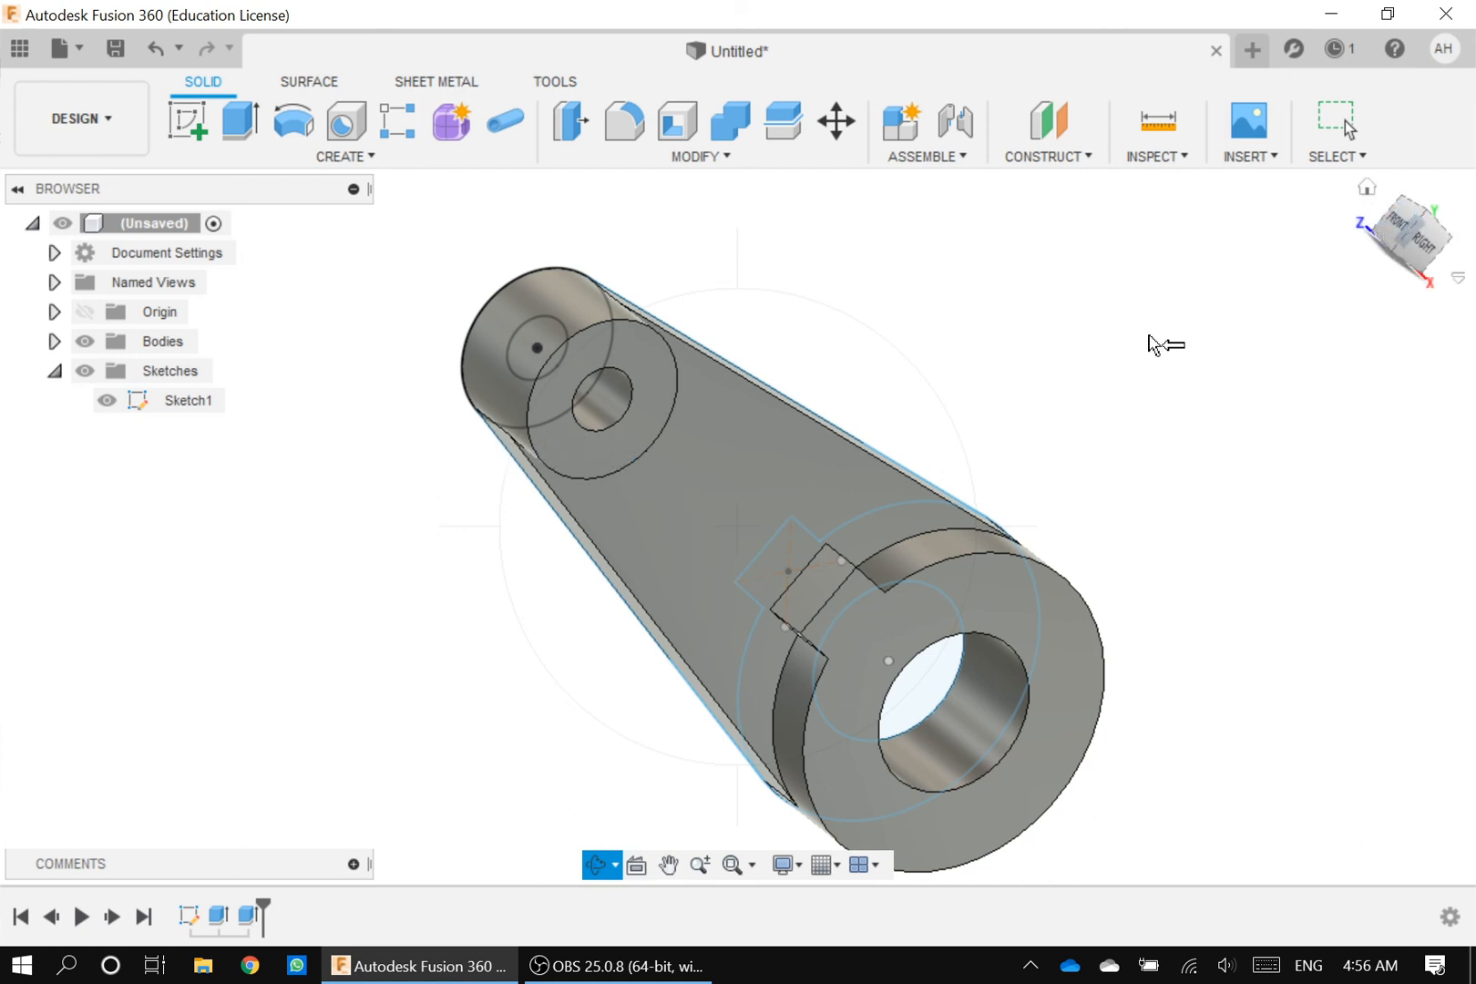
pyautogui.rightClick(515, 655)
pyautogui.press('Escape')
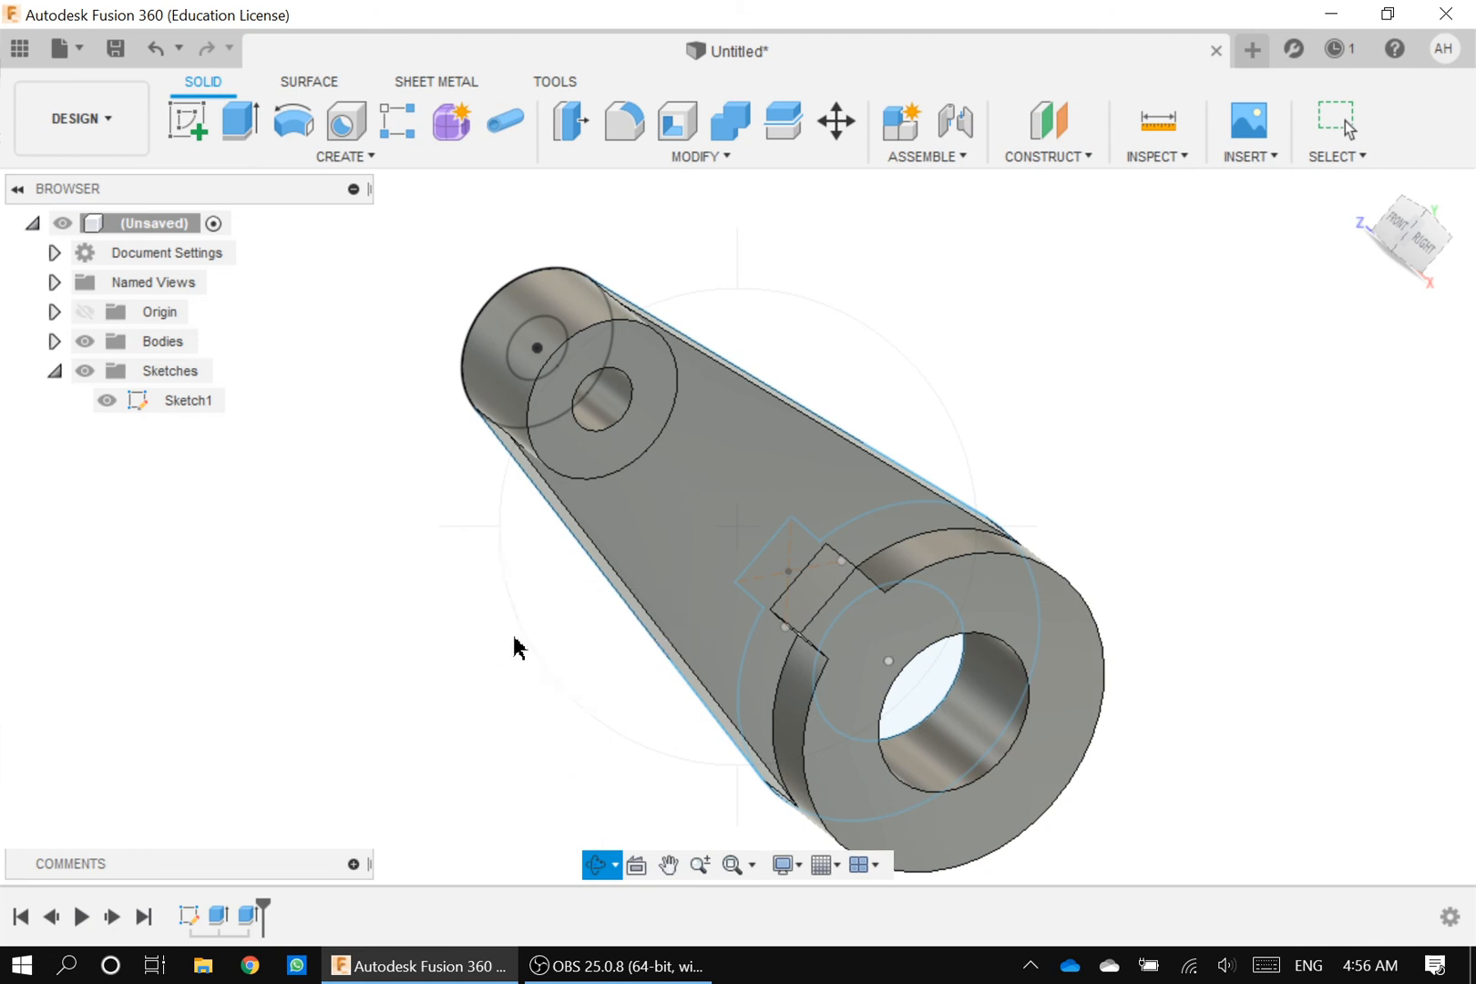
pyautogui.rightClick(516, 649)
pyautogui.click(510, 767)
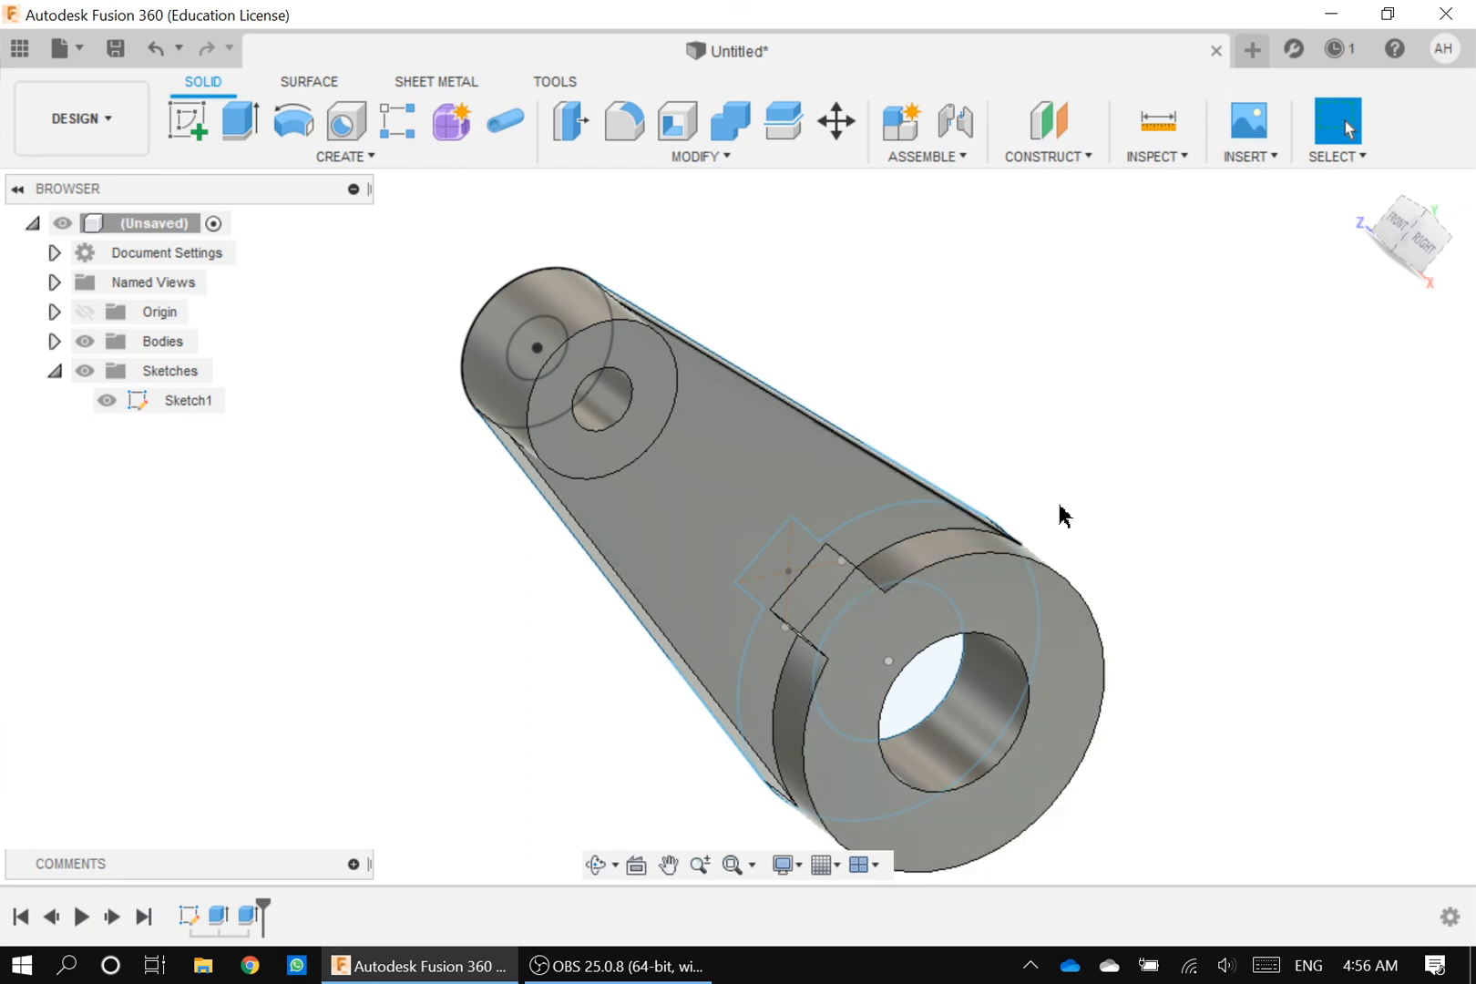
pyautogui.click(1366, 188)
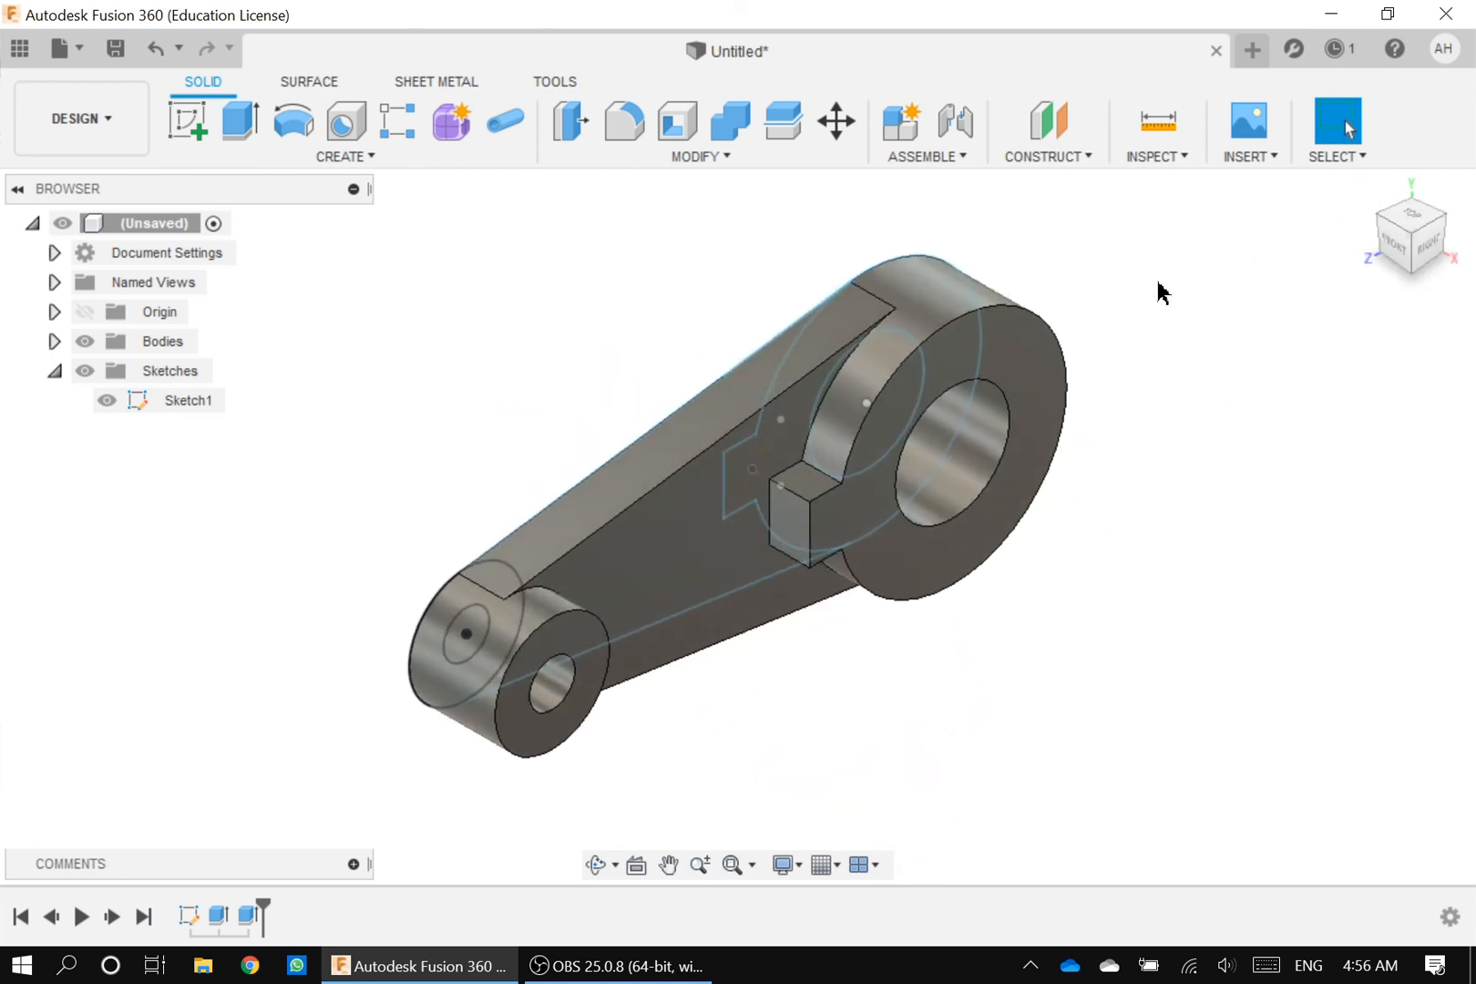